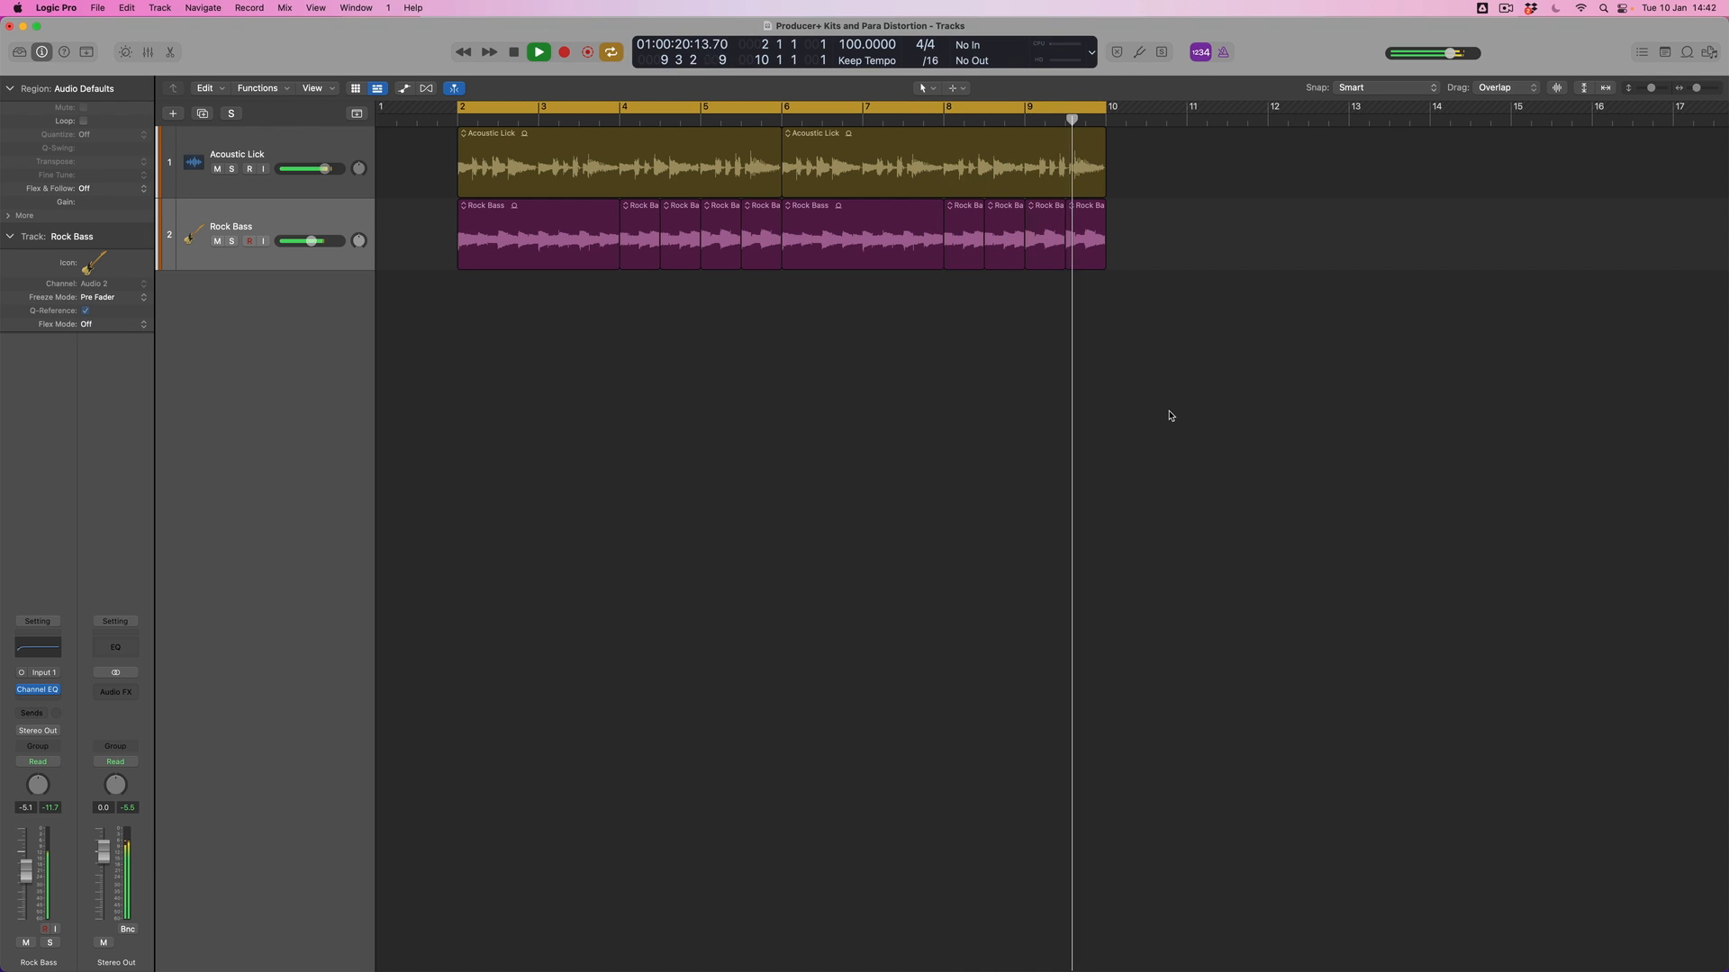
- Stop playback and create a Drummer track with the Alternative genre, opening the Library with it
key(space)
key(Return)
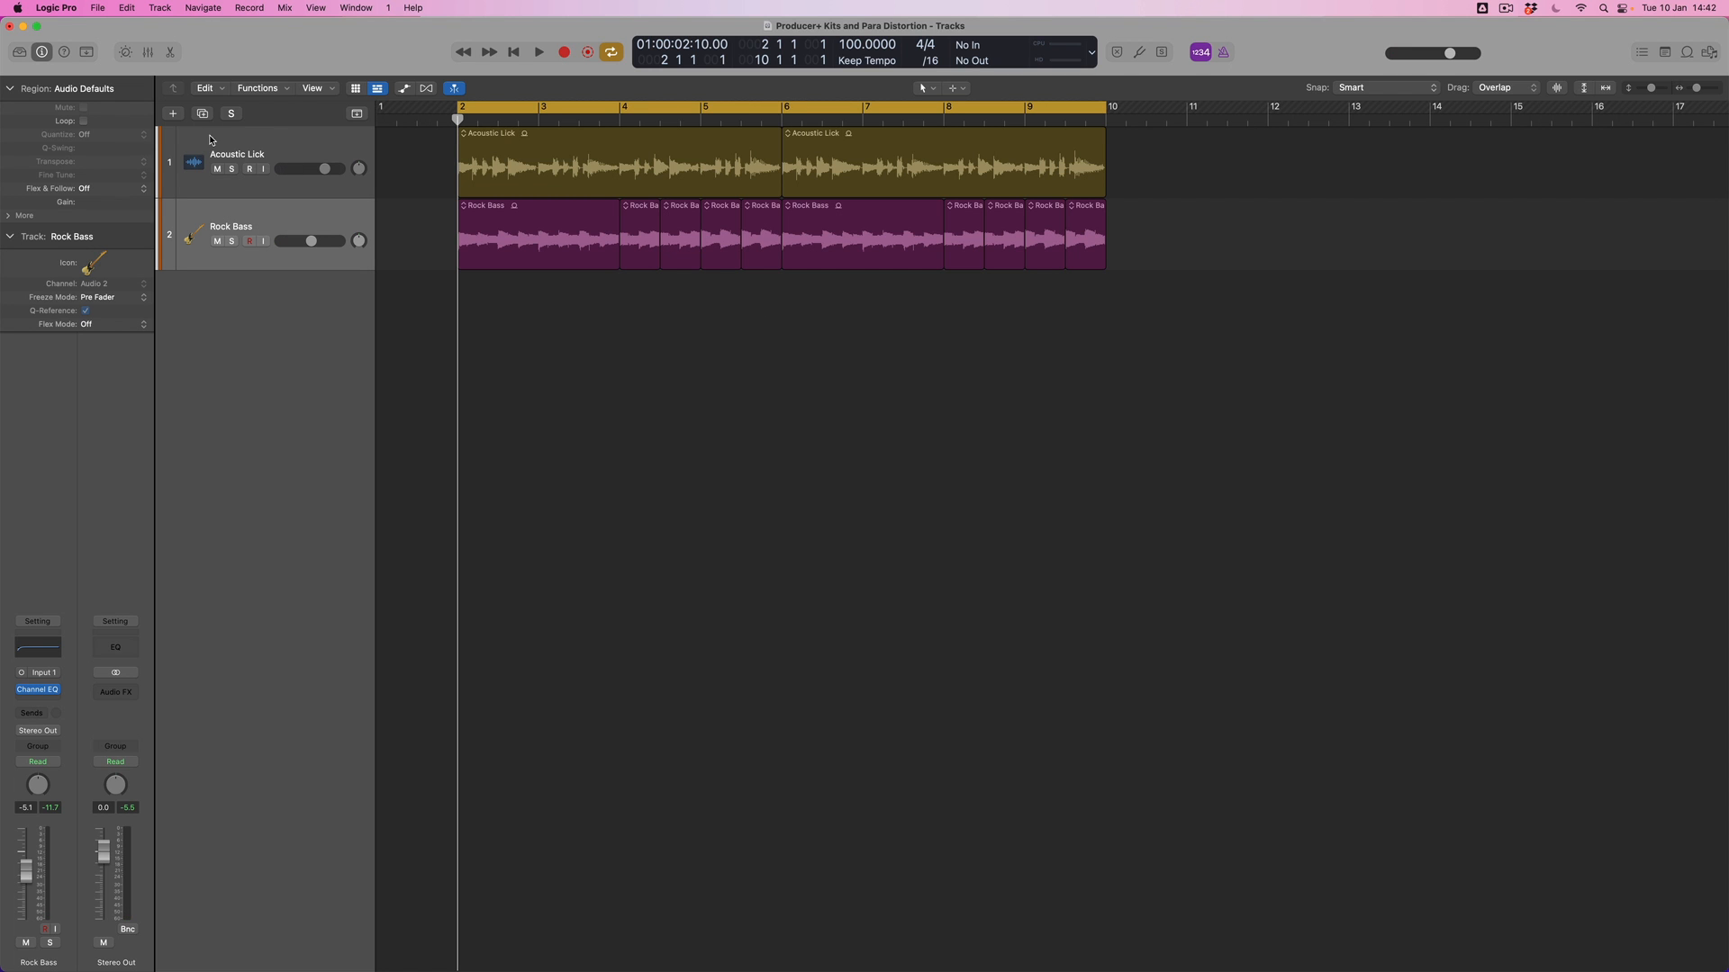
click(173, 114)
click(997, 372)
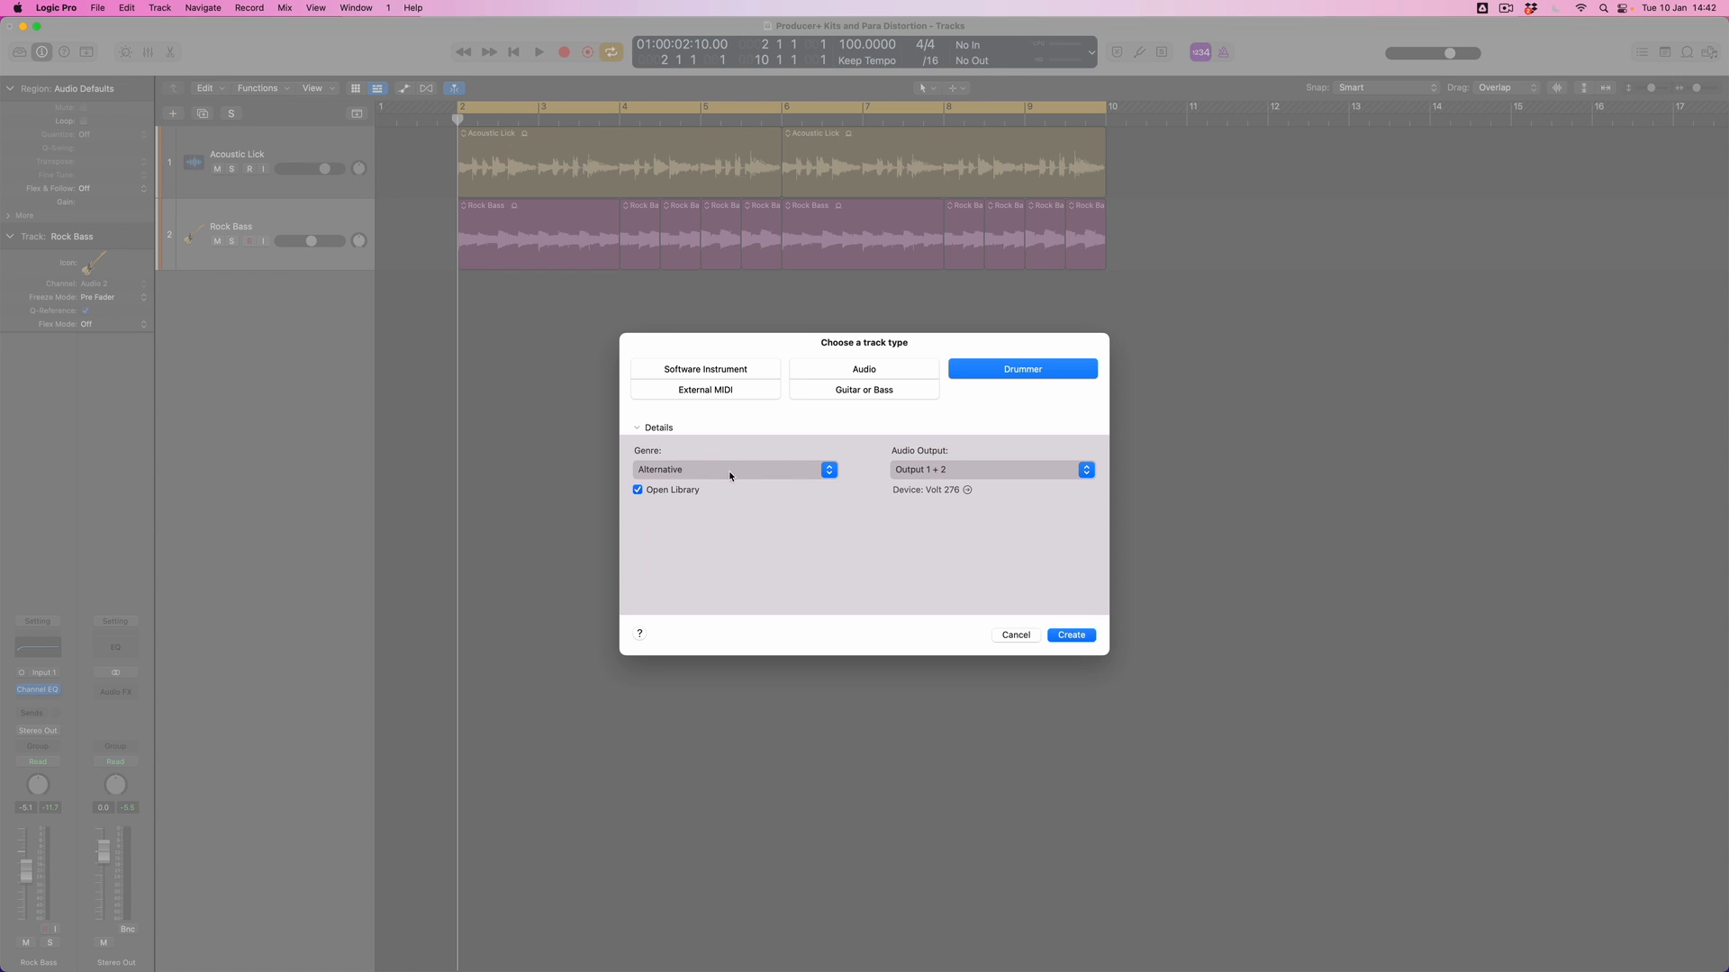
click(829, 471)
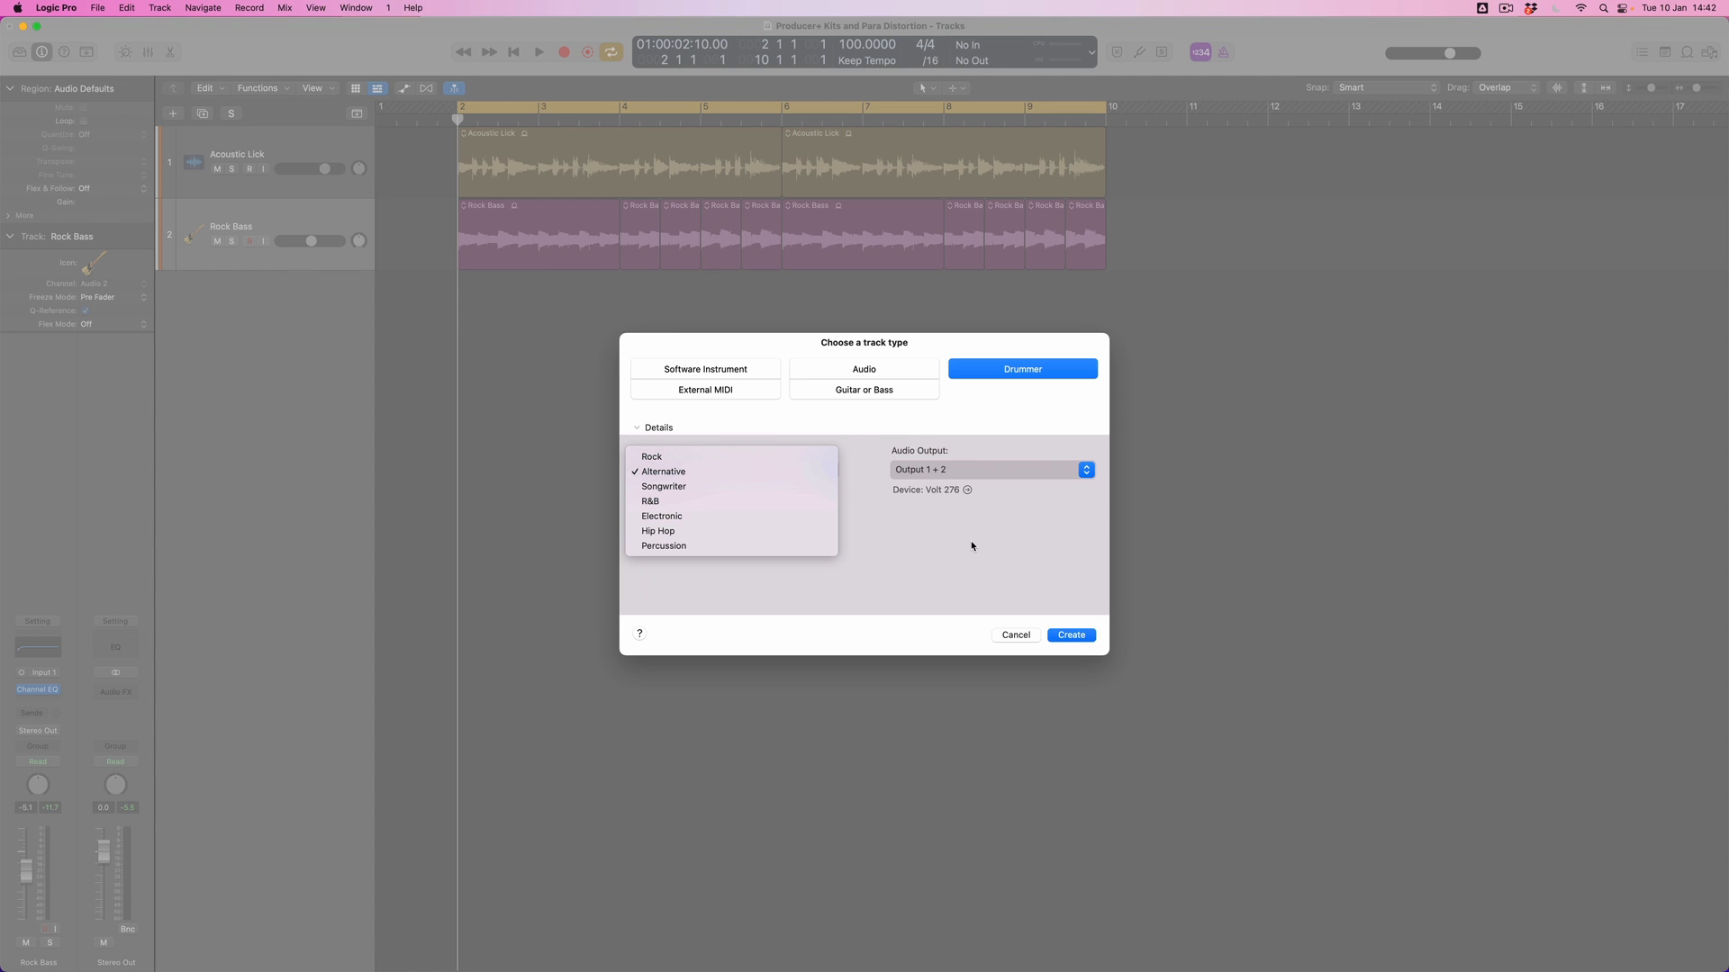
click(775, 471)
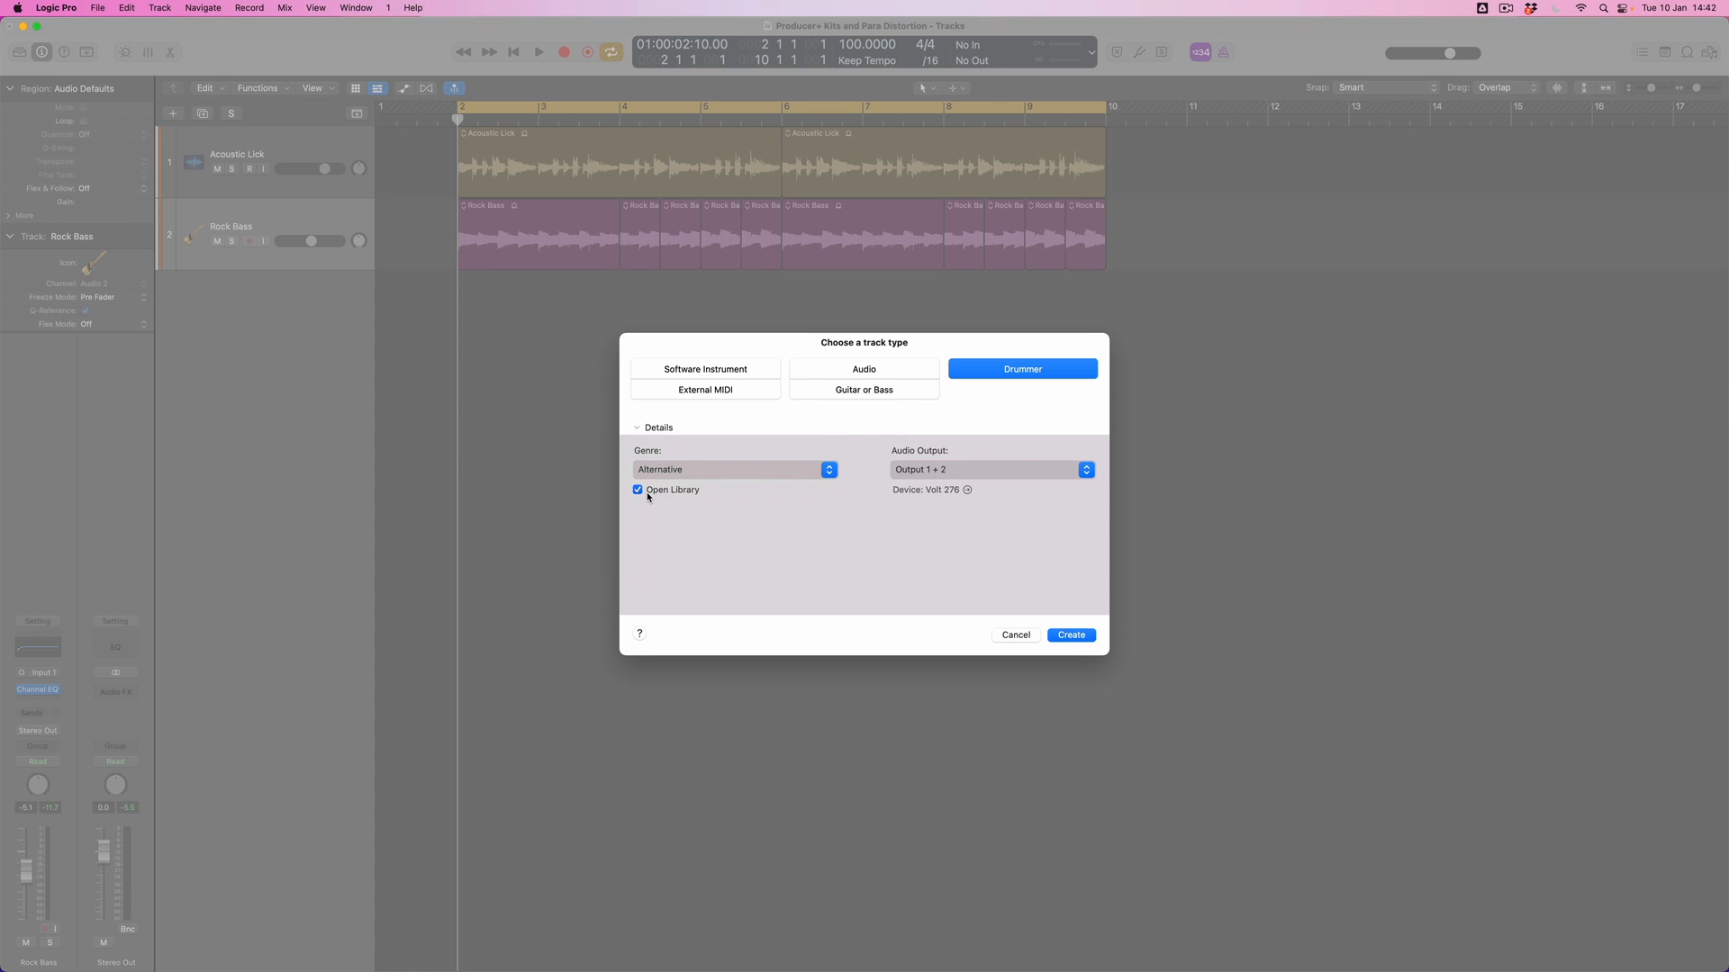
click(1072, 636)
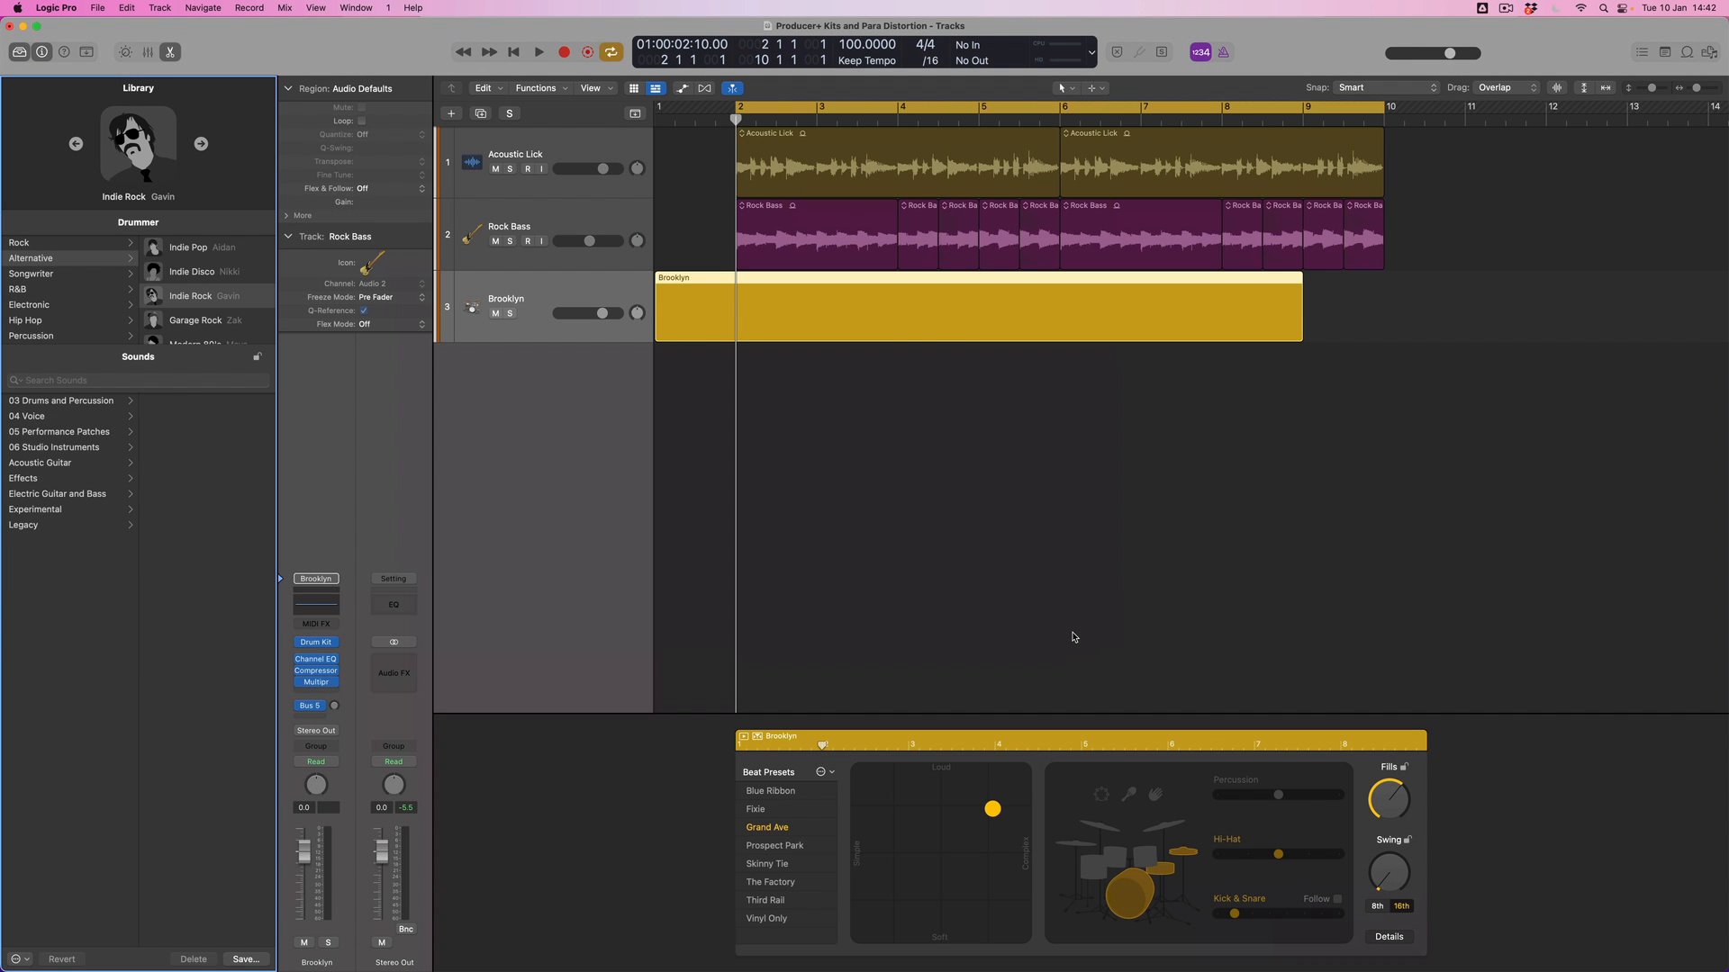
- Move the drummer region so it starts at bar 2, and raise its swing
drag(770, 280, 847, 281)
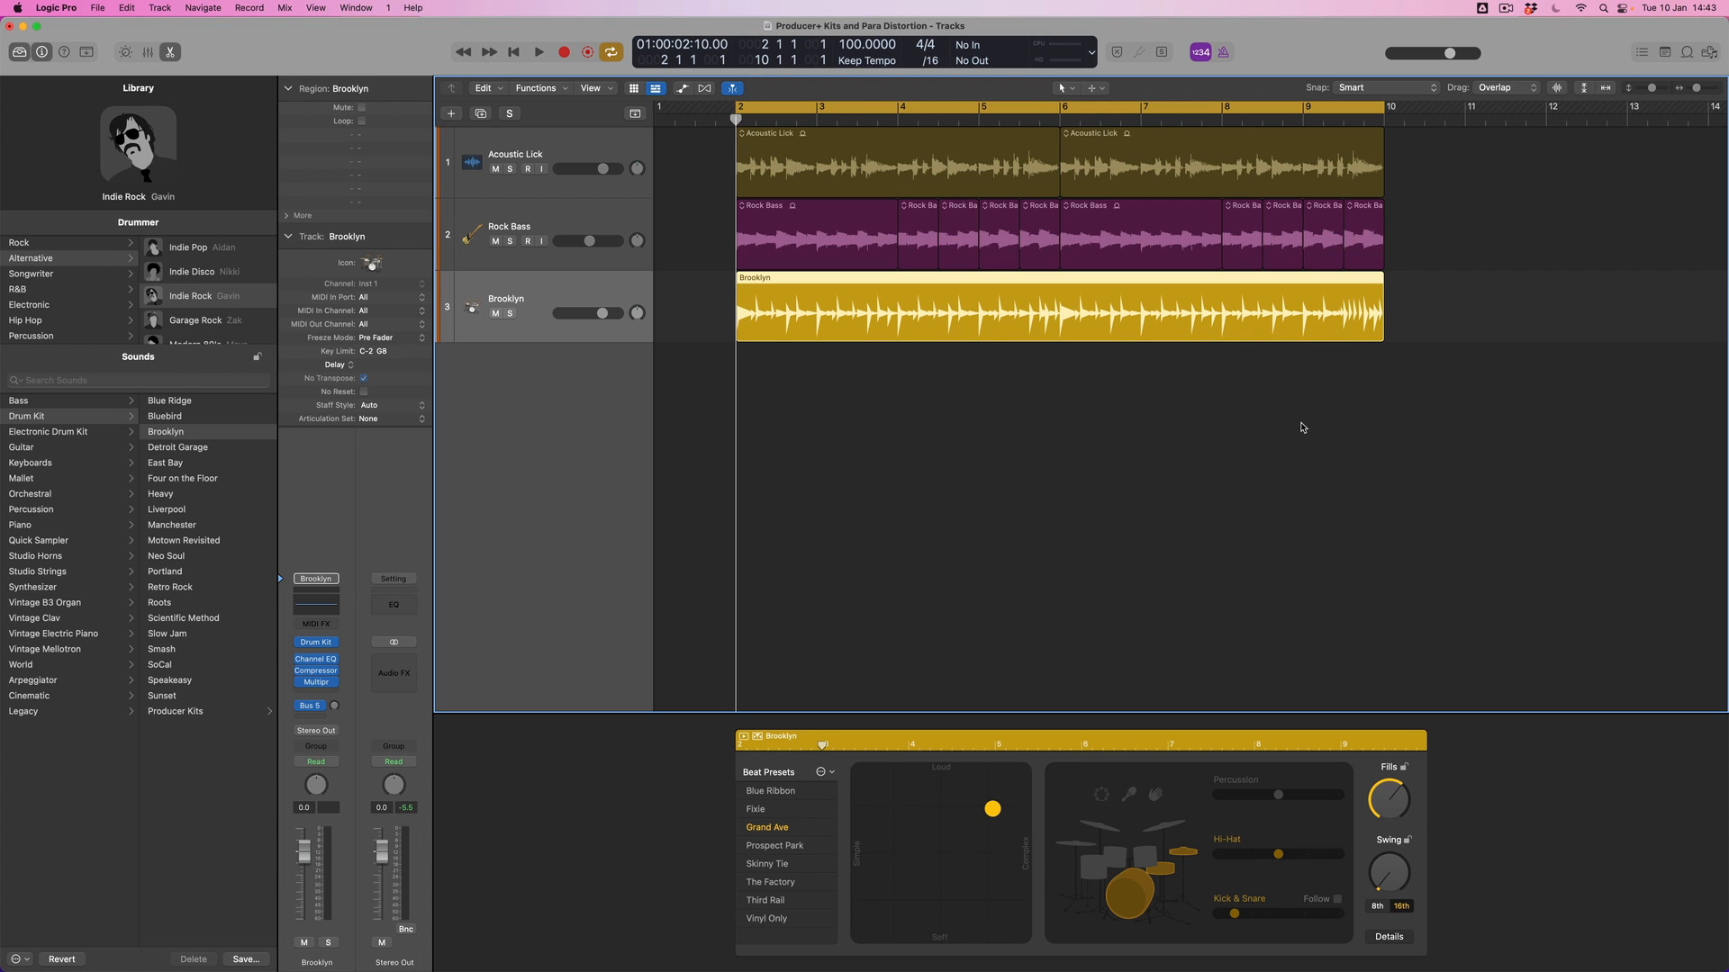
drag(1391, 868, 1390, 849)
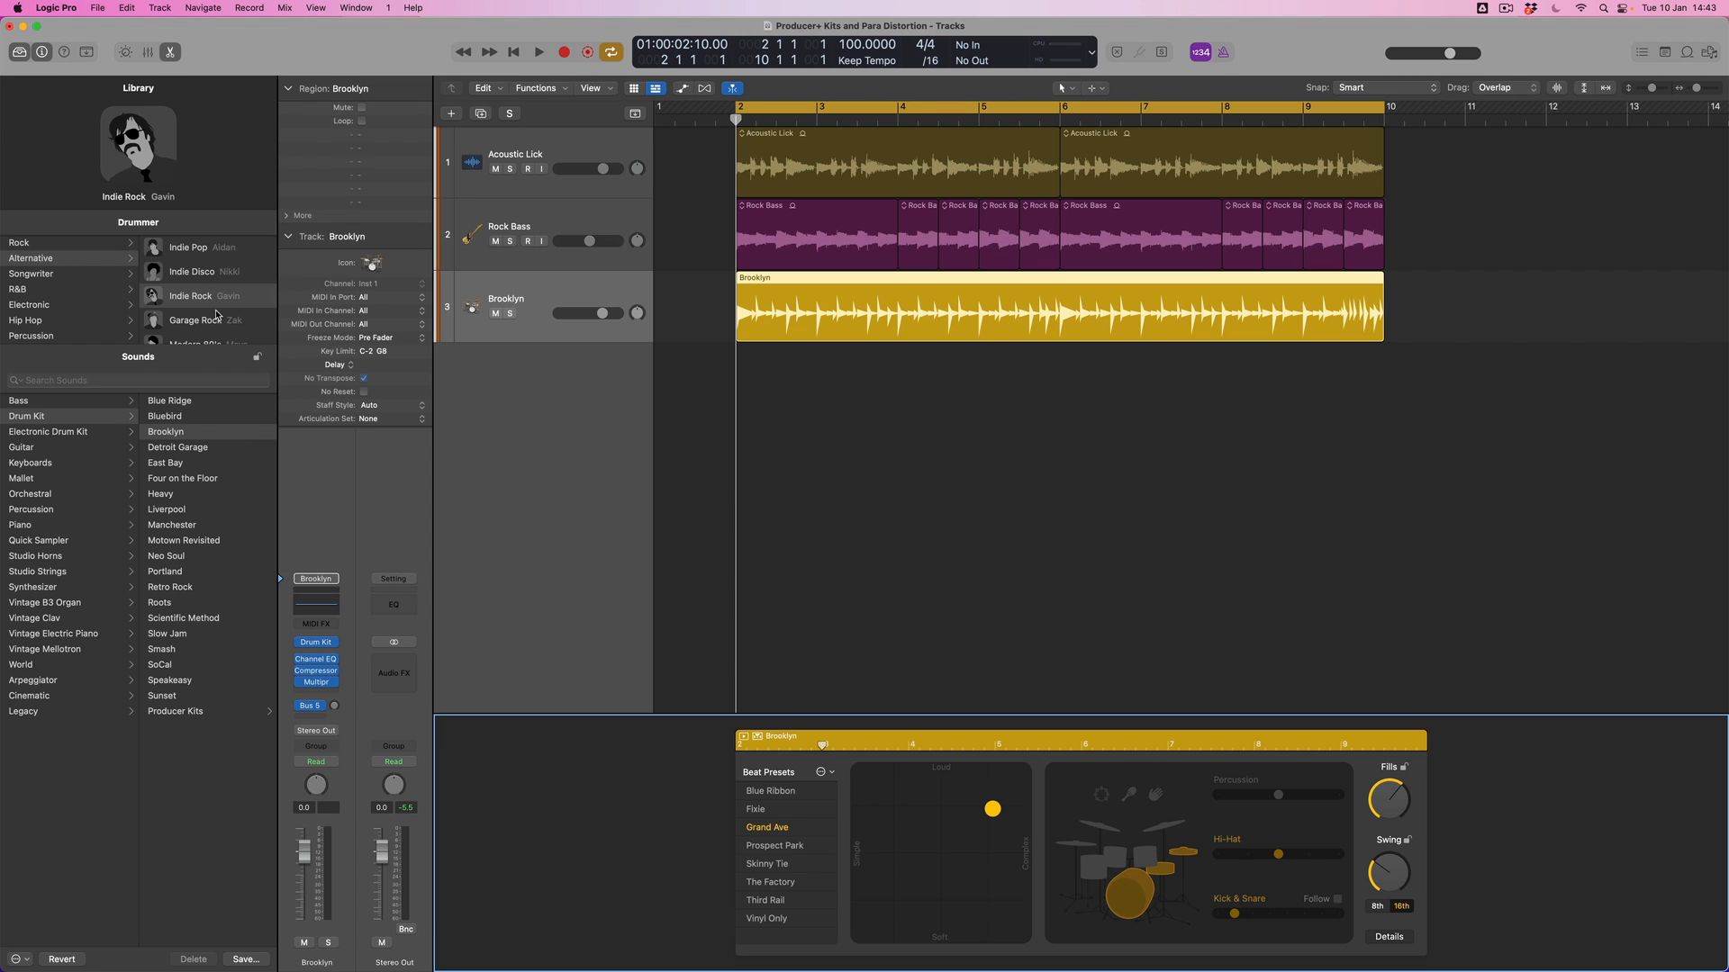
- Change the drummer to Indie Pop and audition the beat with a simpler, slightly louder feel
scroll(238, 312, down, 4)
scroll(238, 310, up, 4)
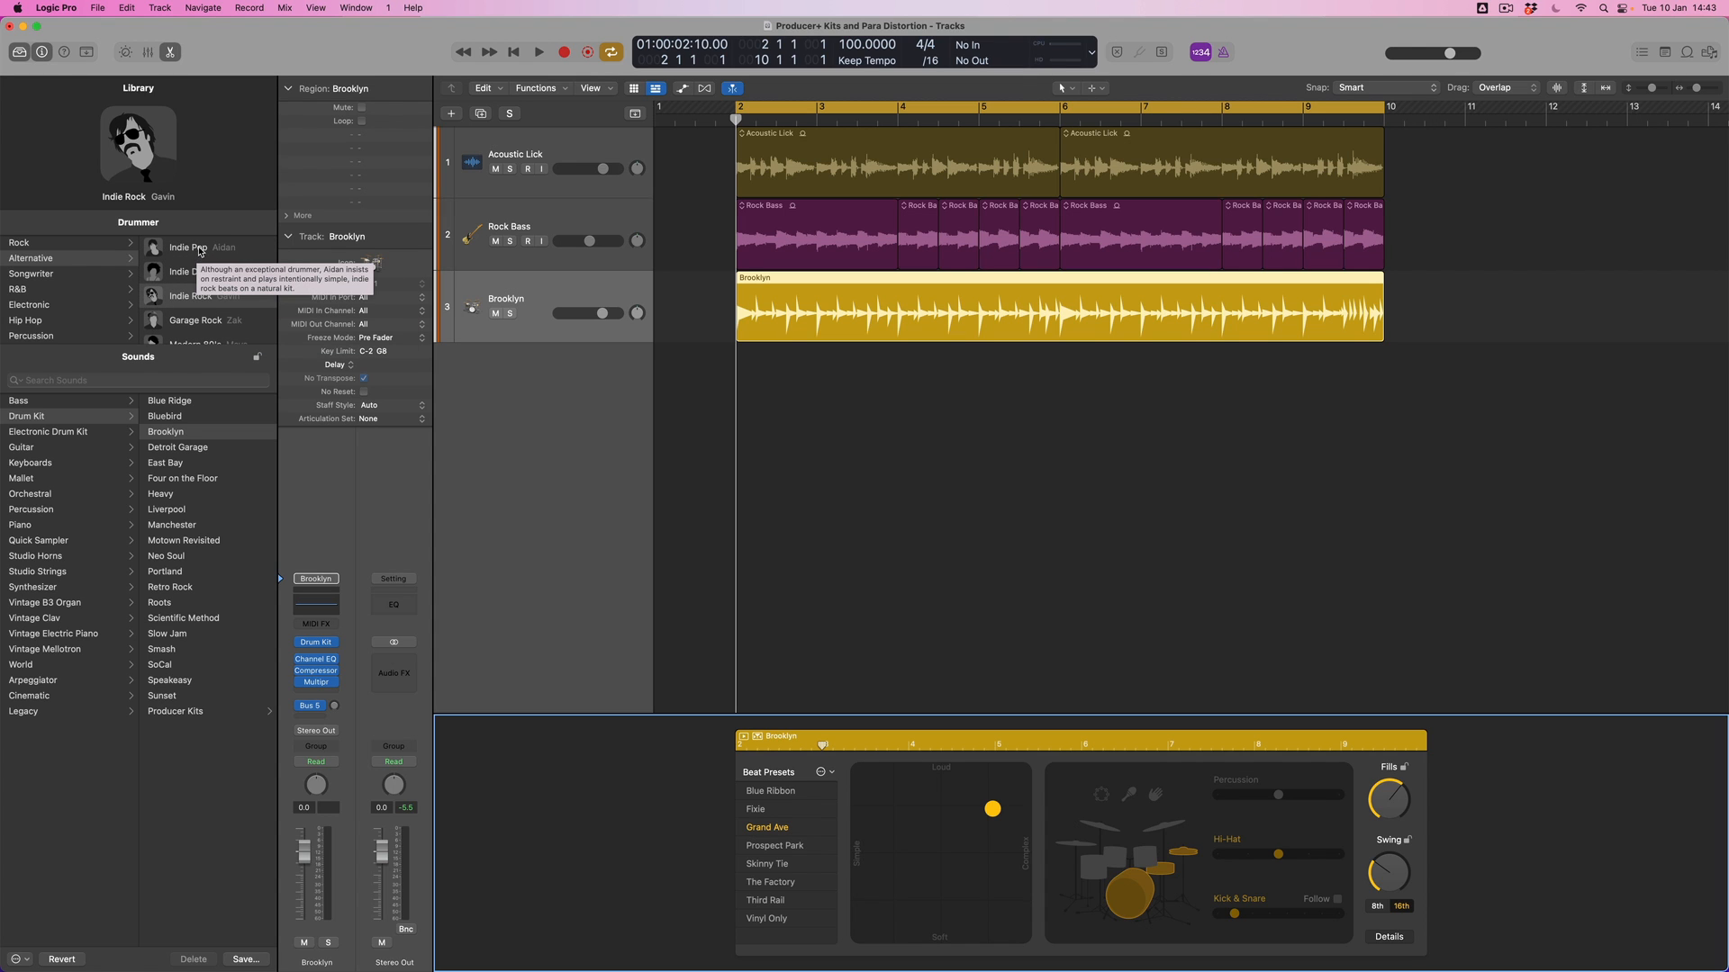
click(200, 251)
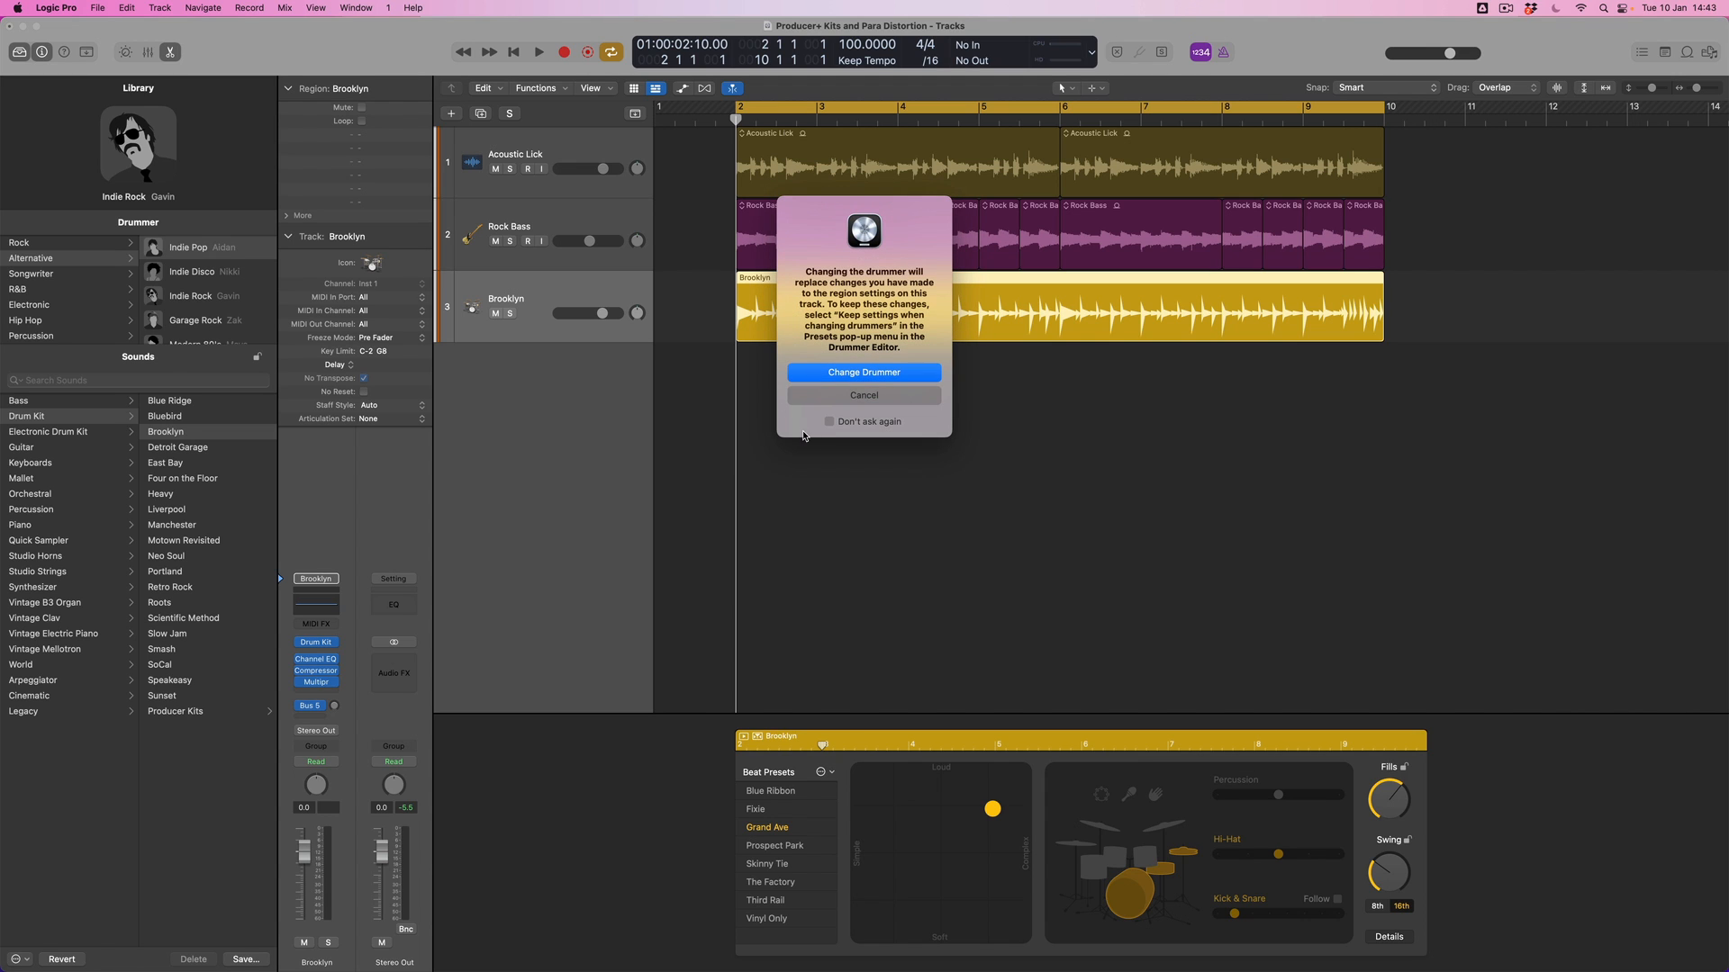
click(872, 373)
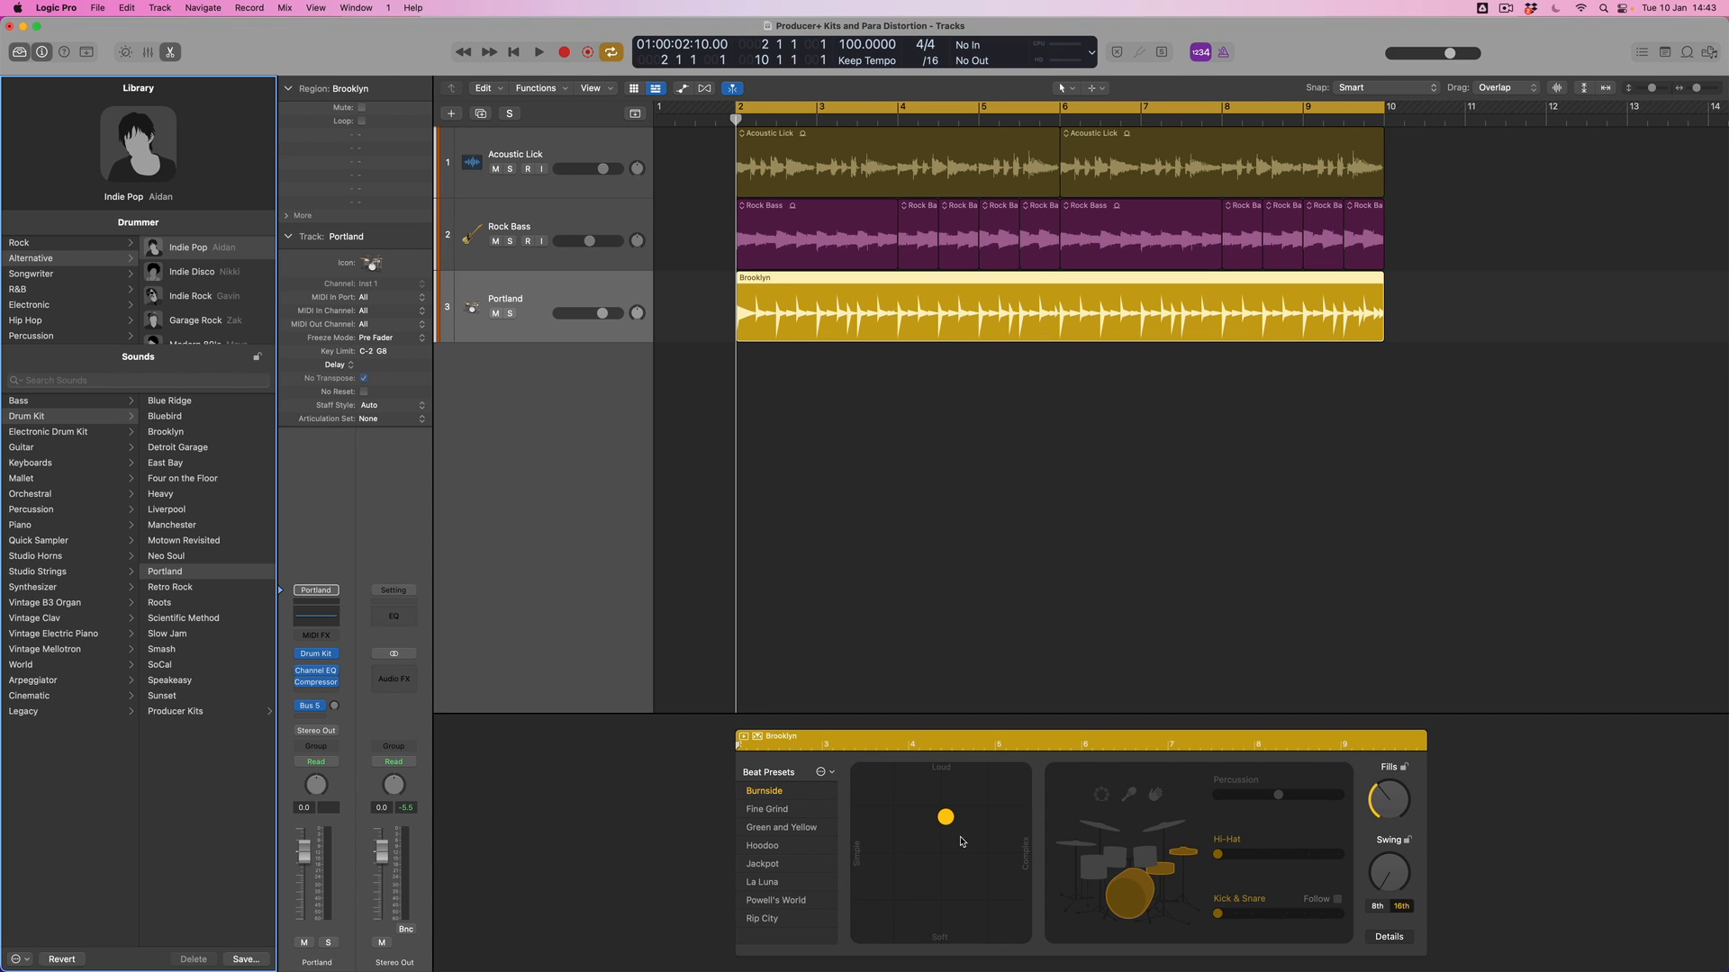
drag(947, 821, 910, 822)
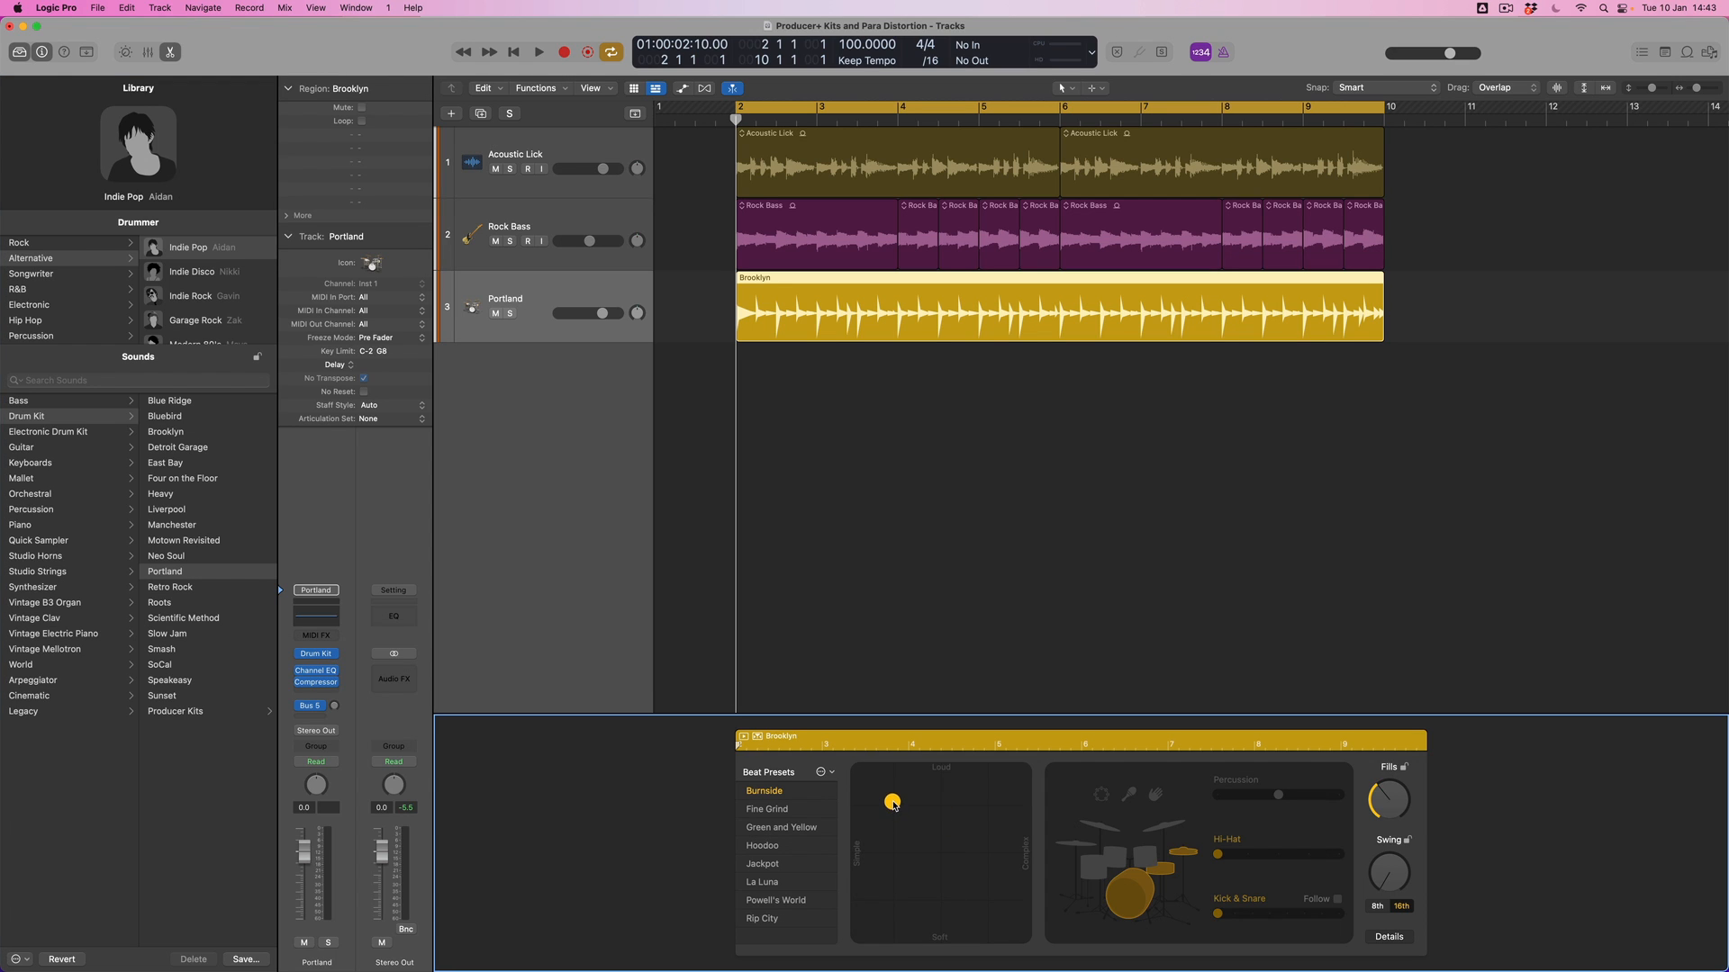
mouse_move(1224, 919)
key(space)
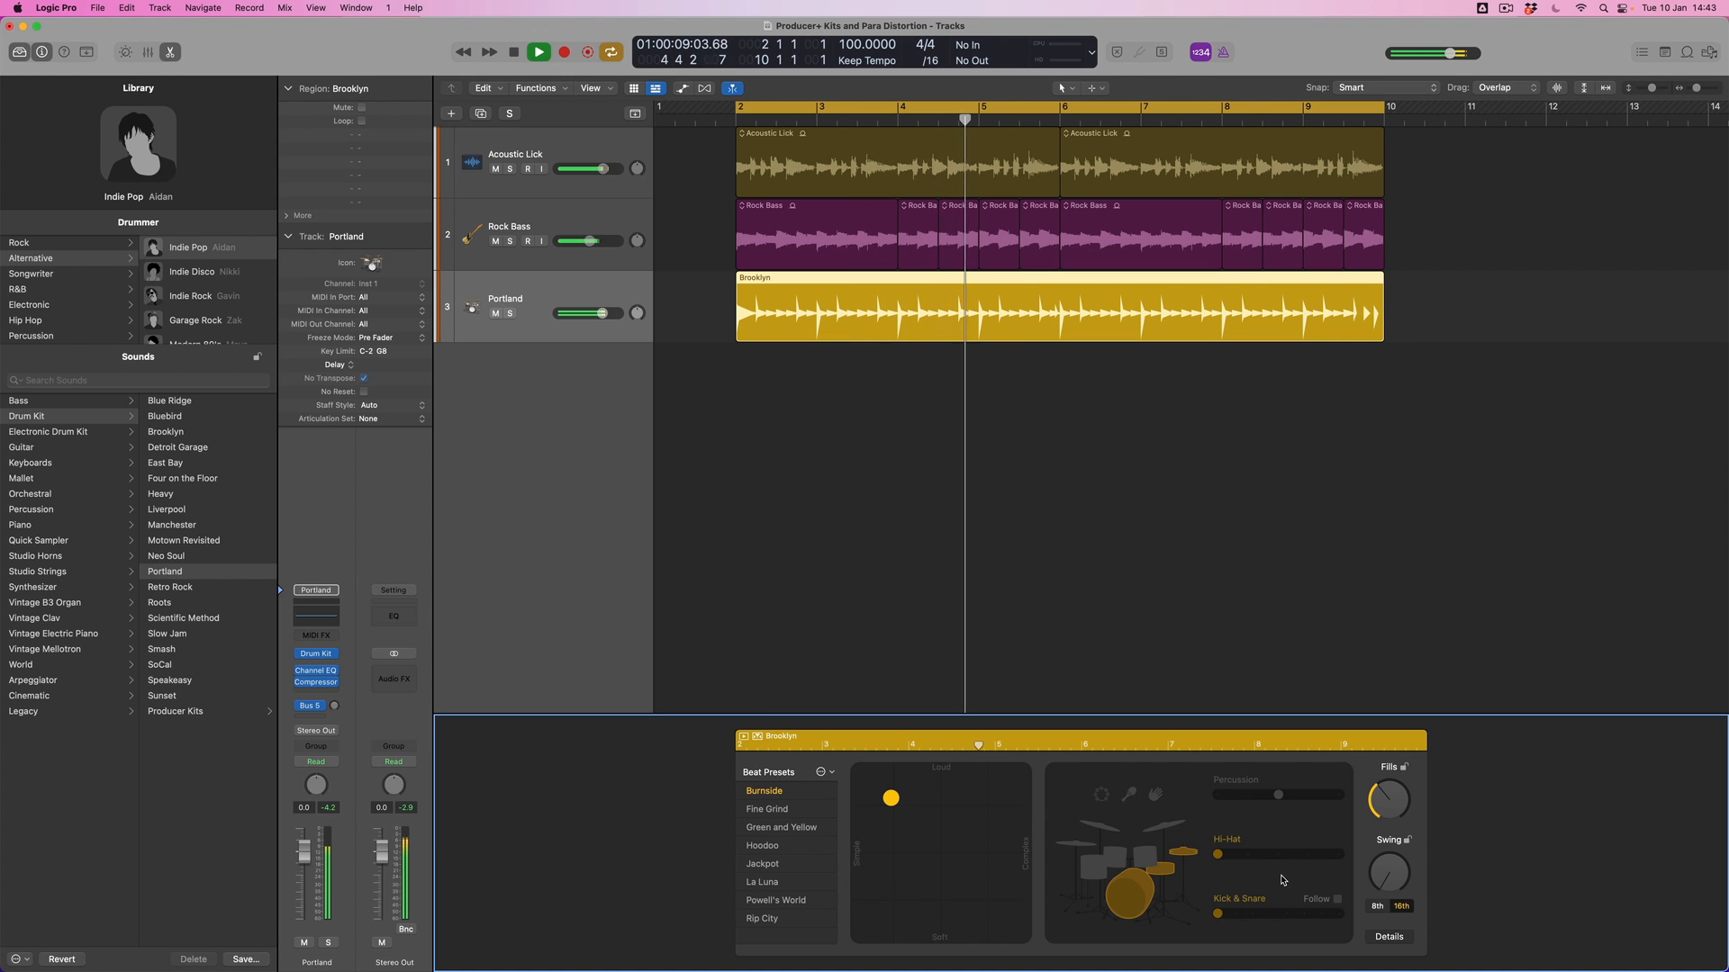
- Audition the Indie Disco drummer against the guitar and bass with more swing
click(194, 272)
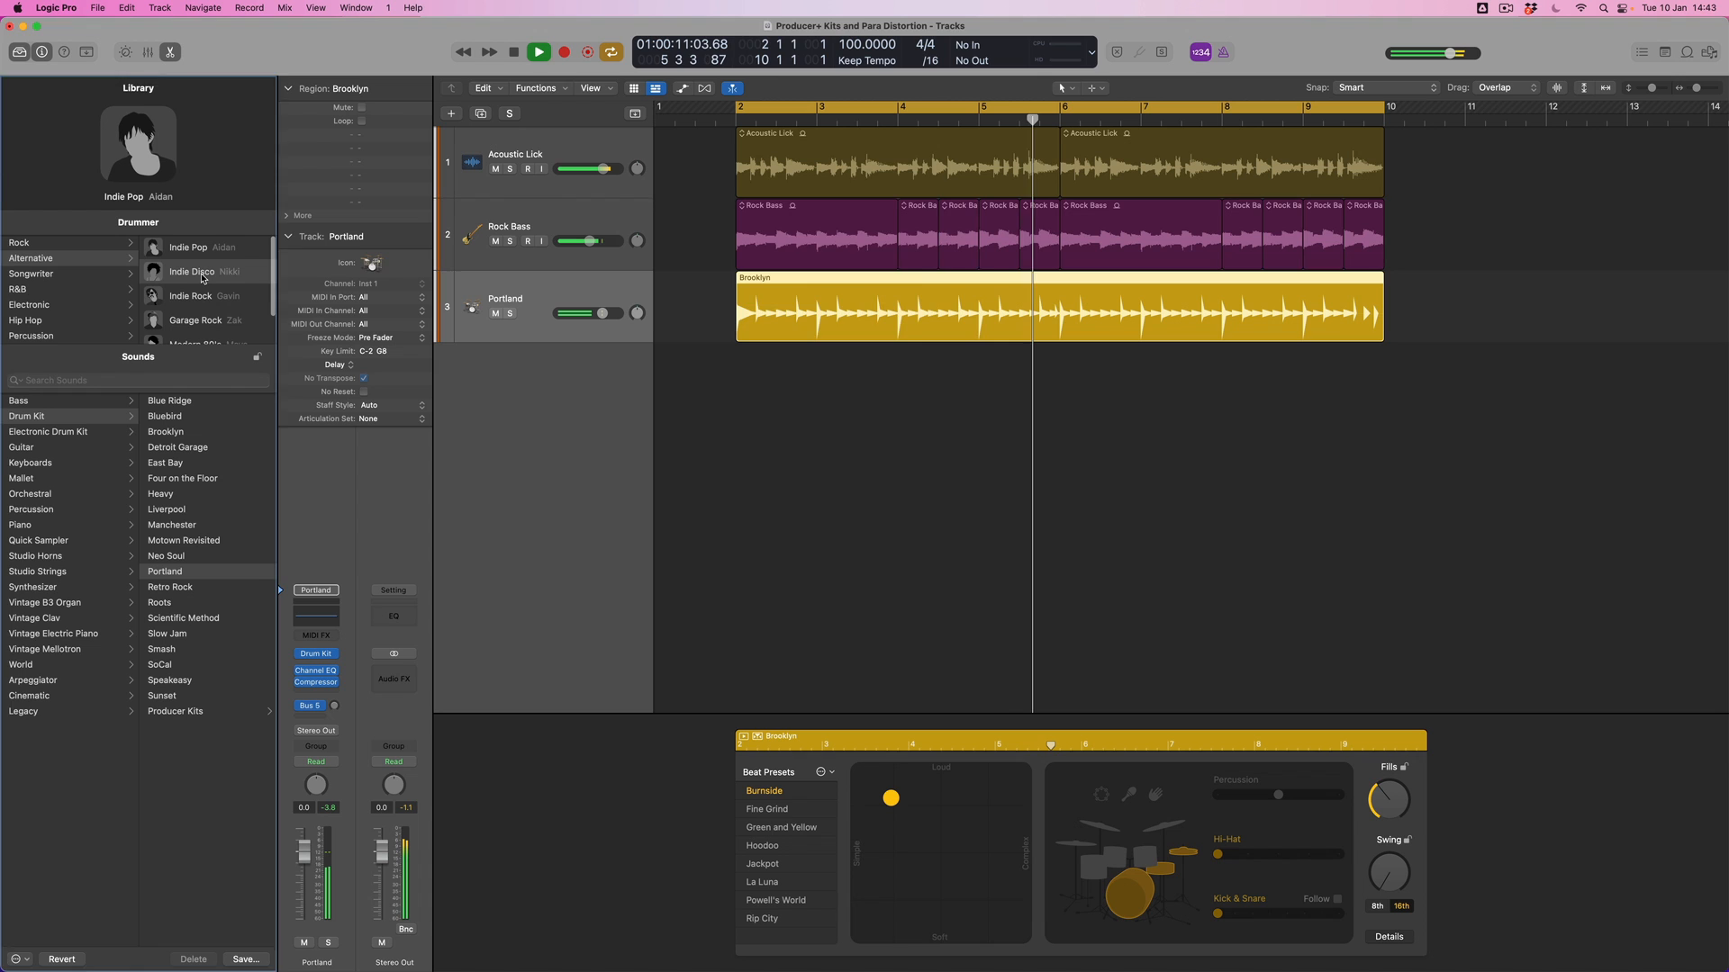
click(806, 372)
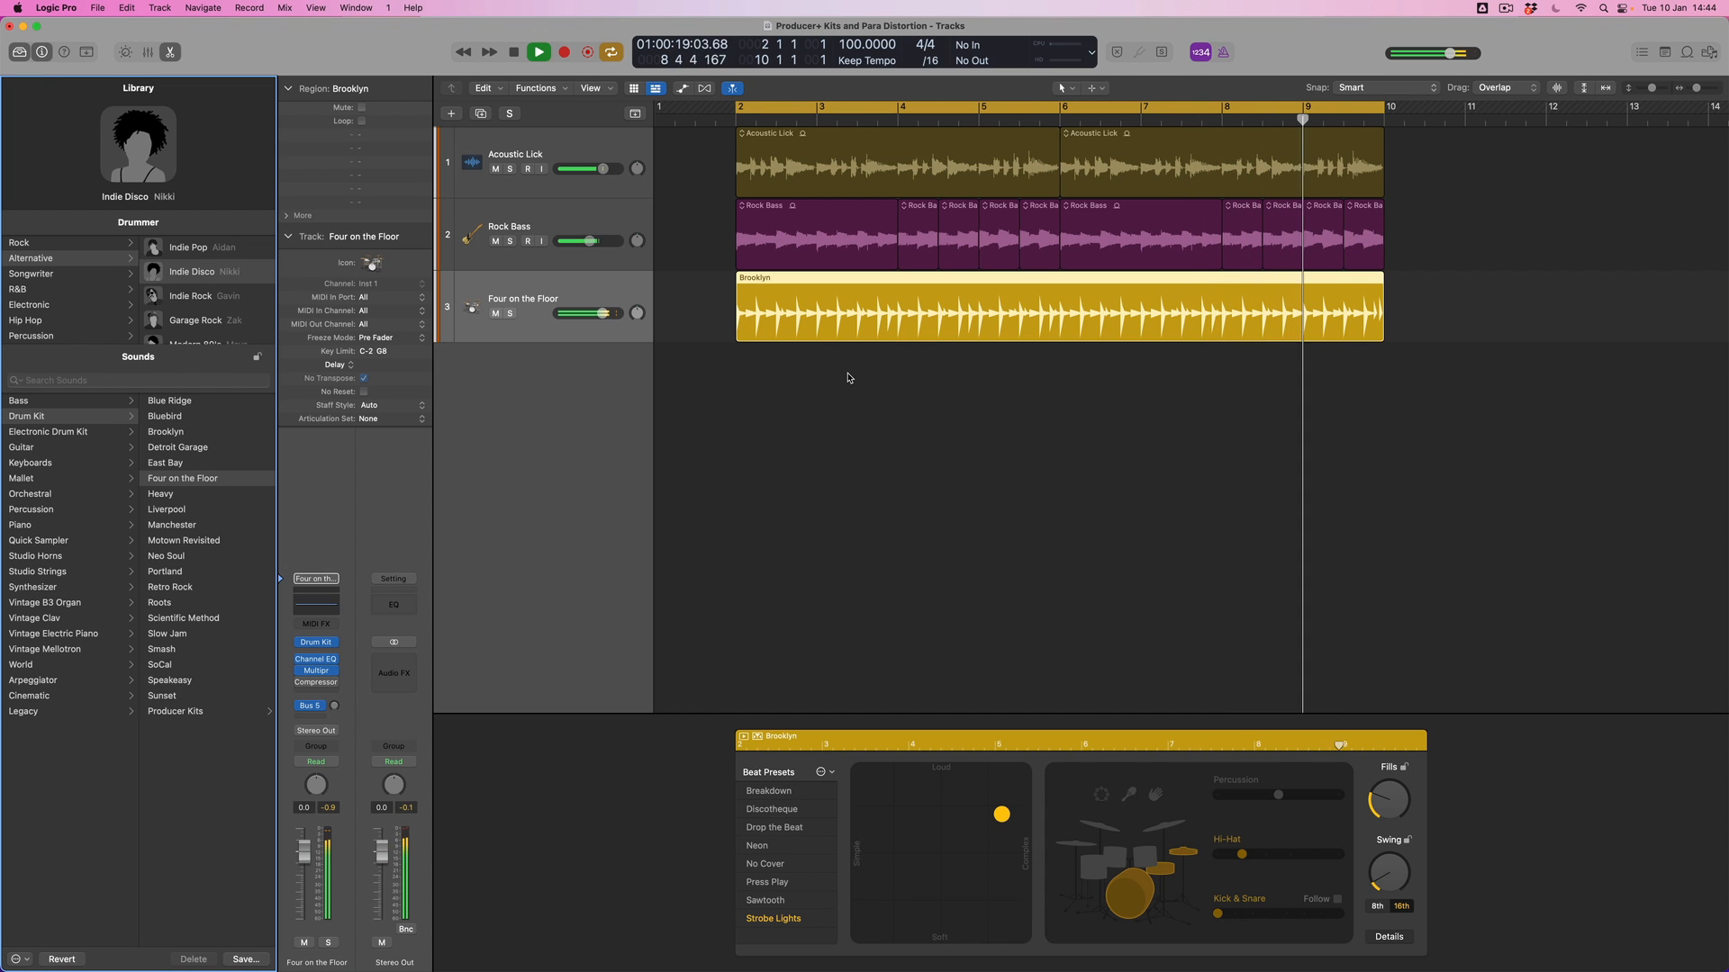
drag(1391, 873, 1393, 839)
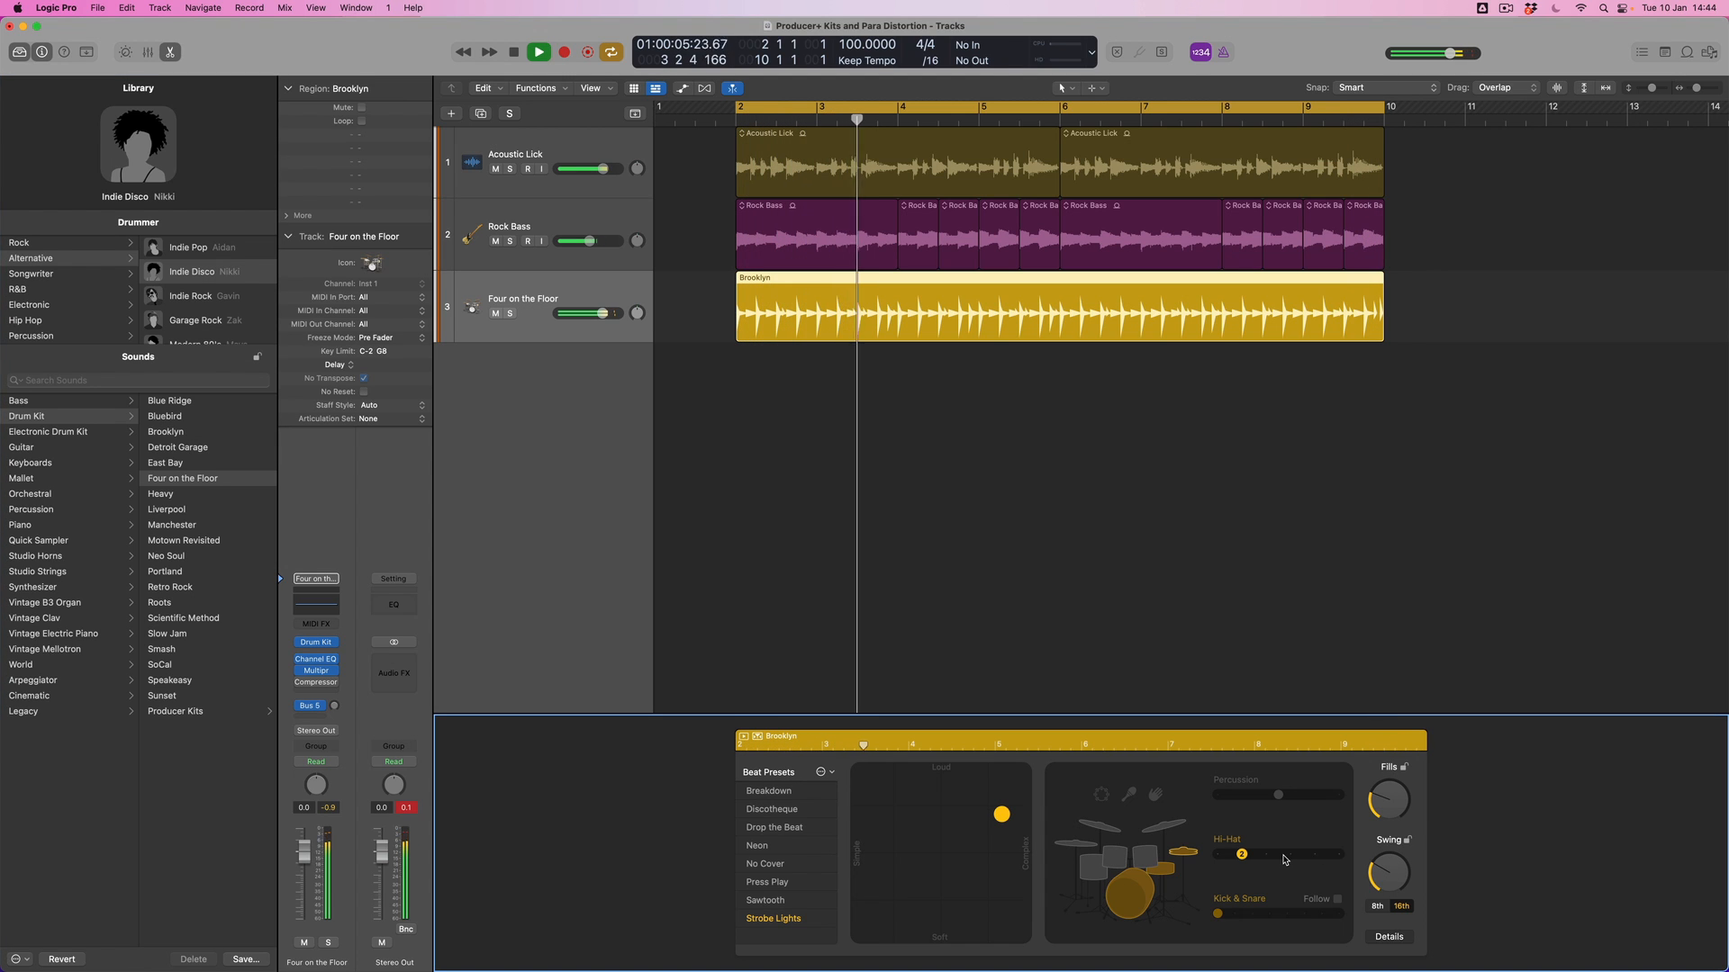
key(space)
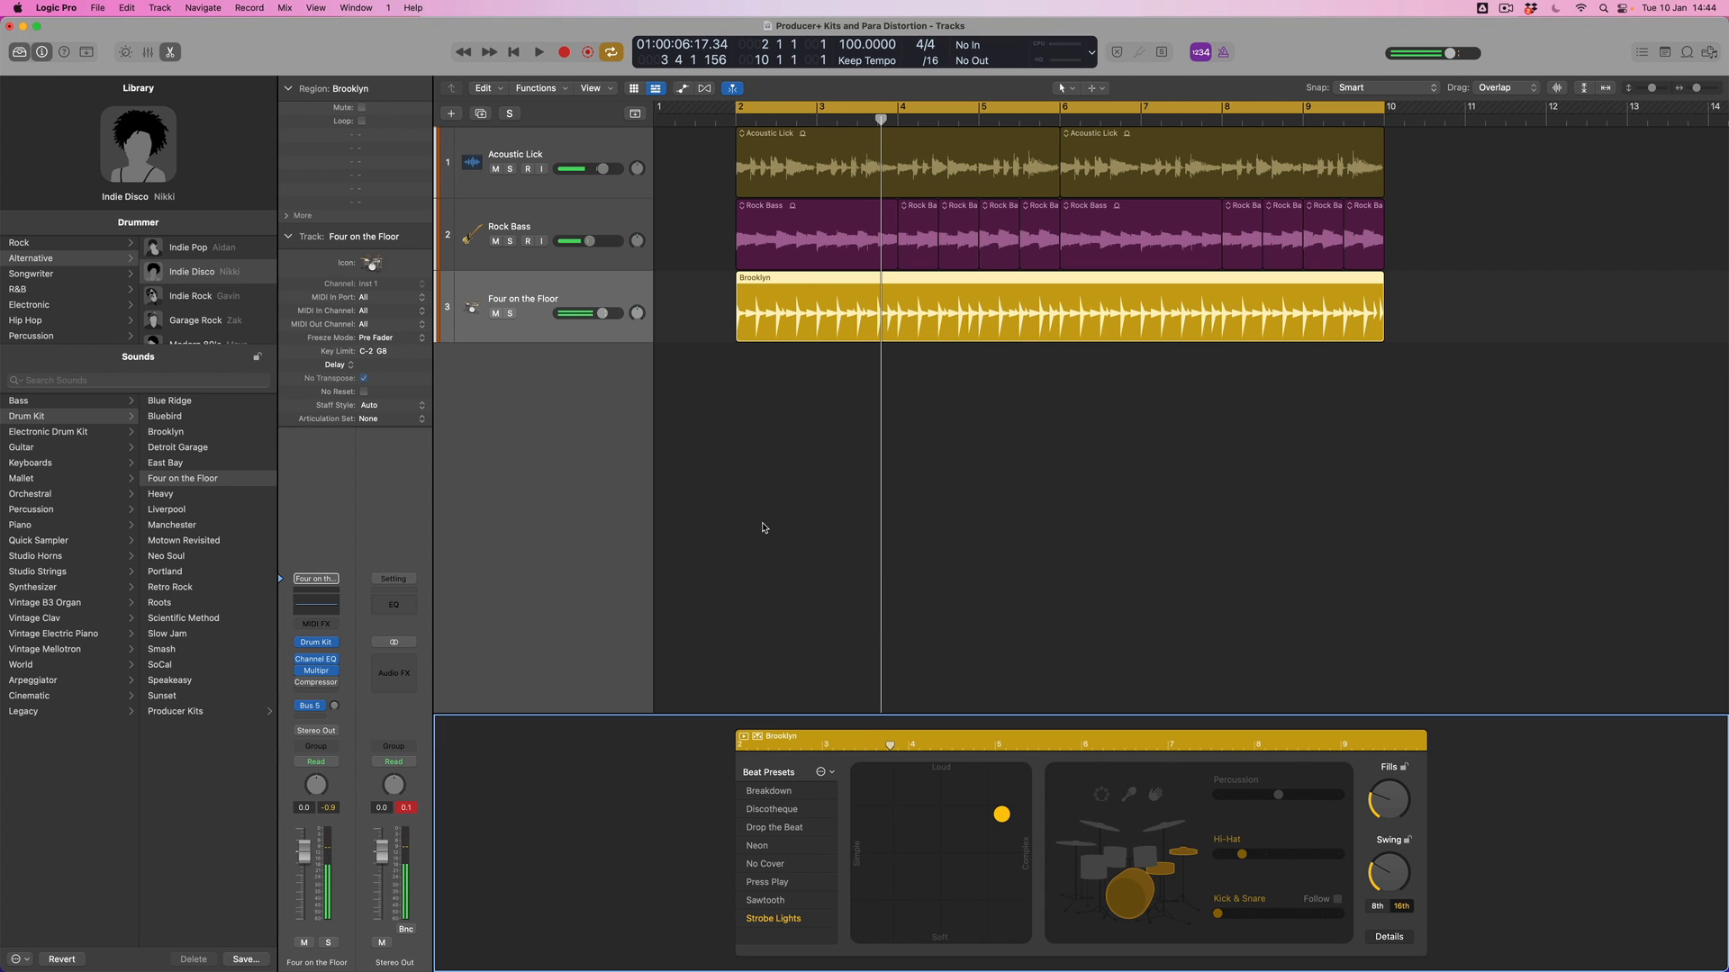
- Change the drummer to Indie Rock and make the beat simpler with fewer fills while listening to it
click(205, 301)
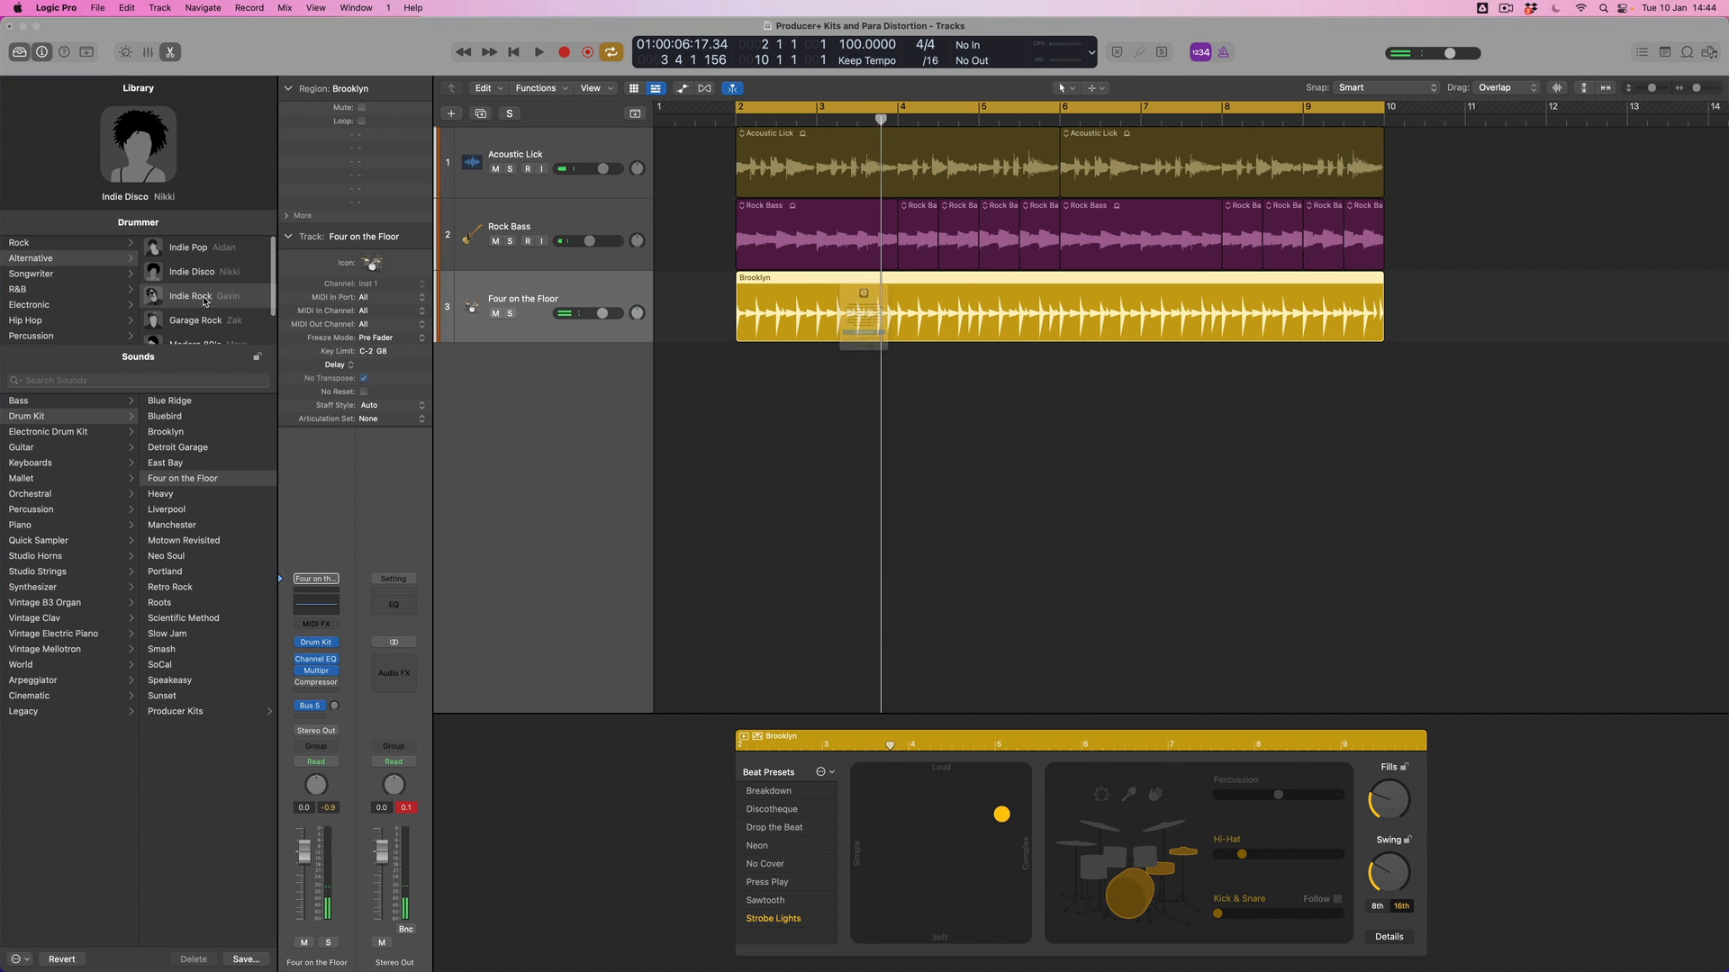
key(Return)
key(space)
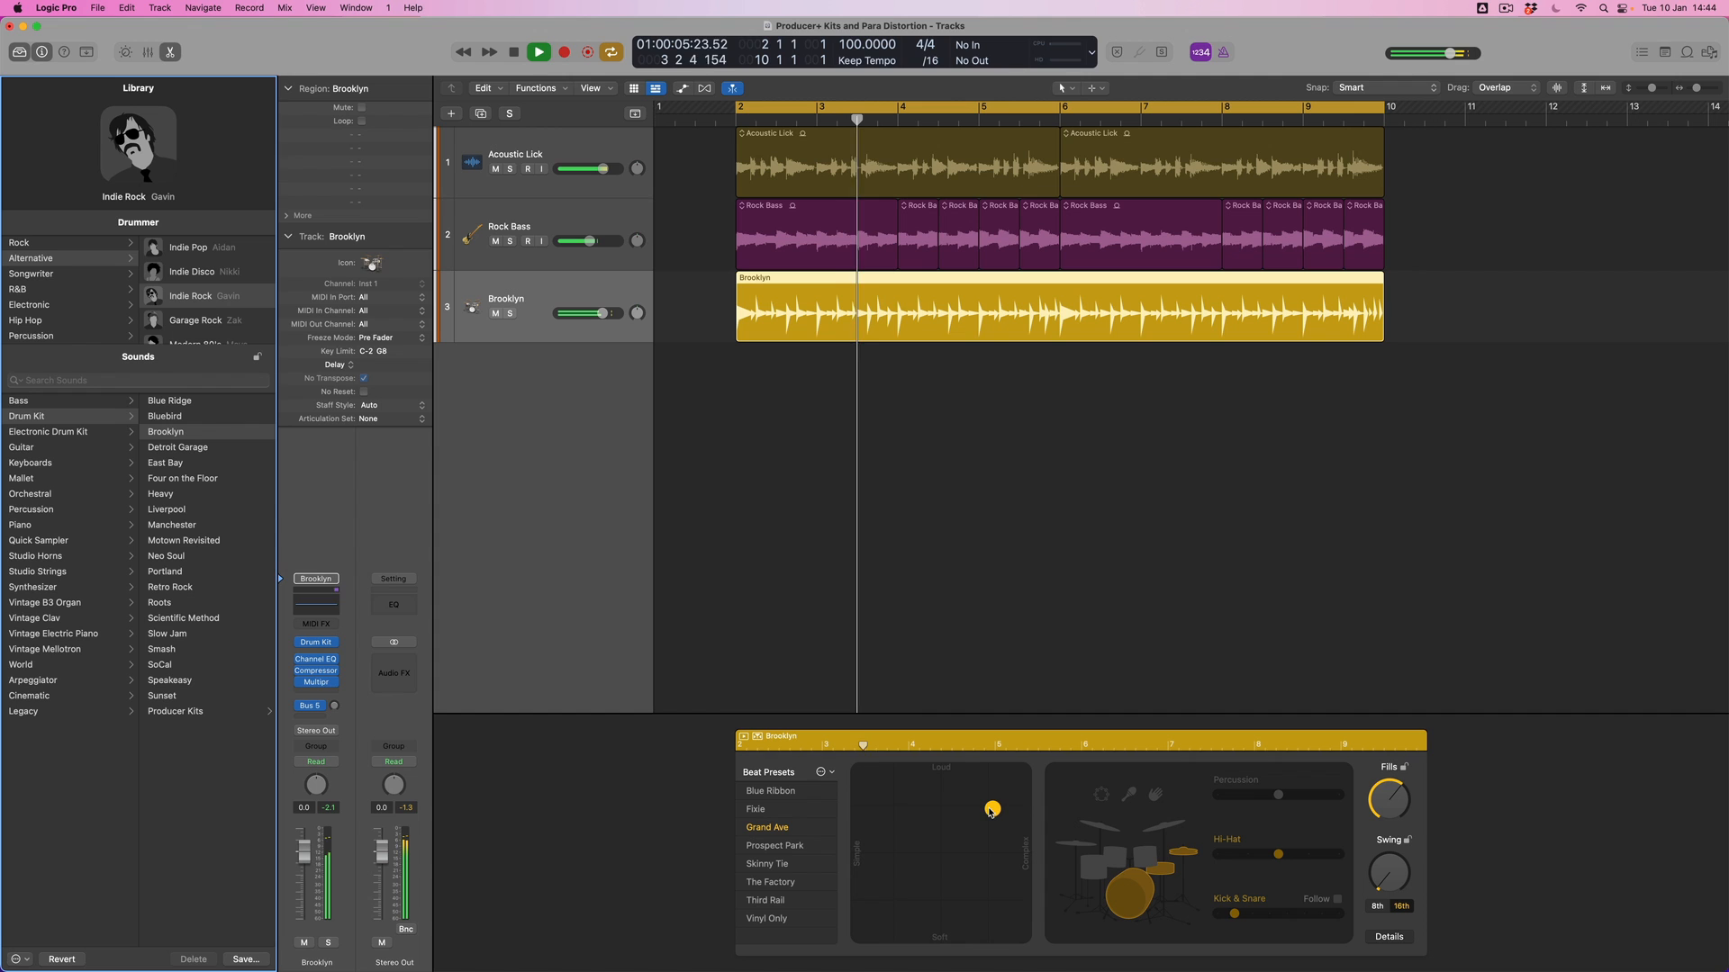
drag(992, 809, 921, 806)
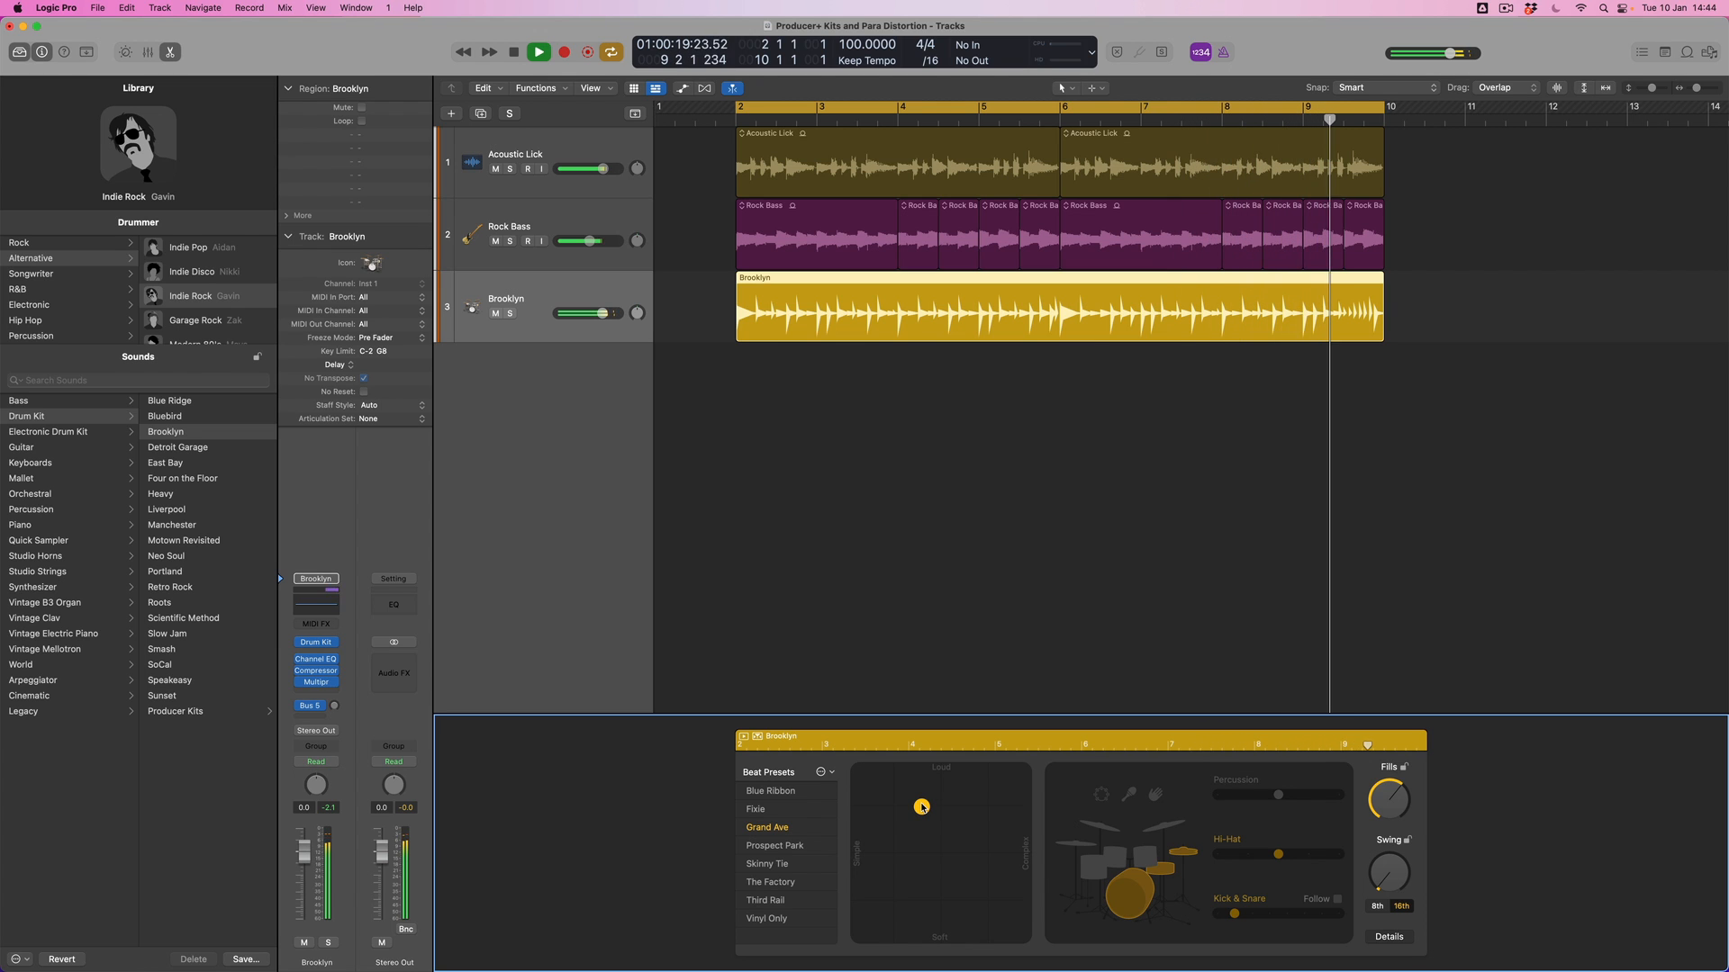
key(space)
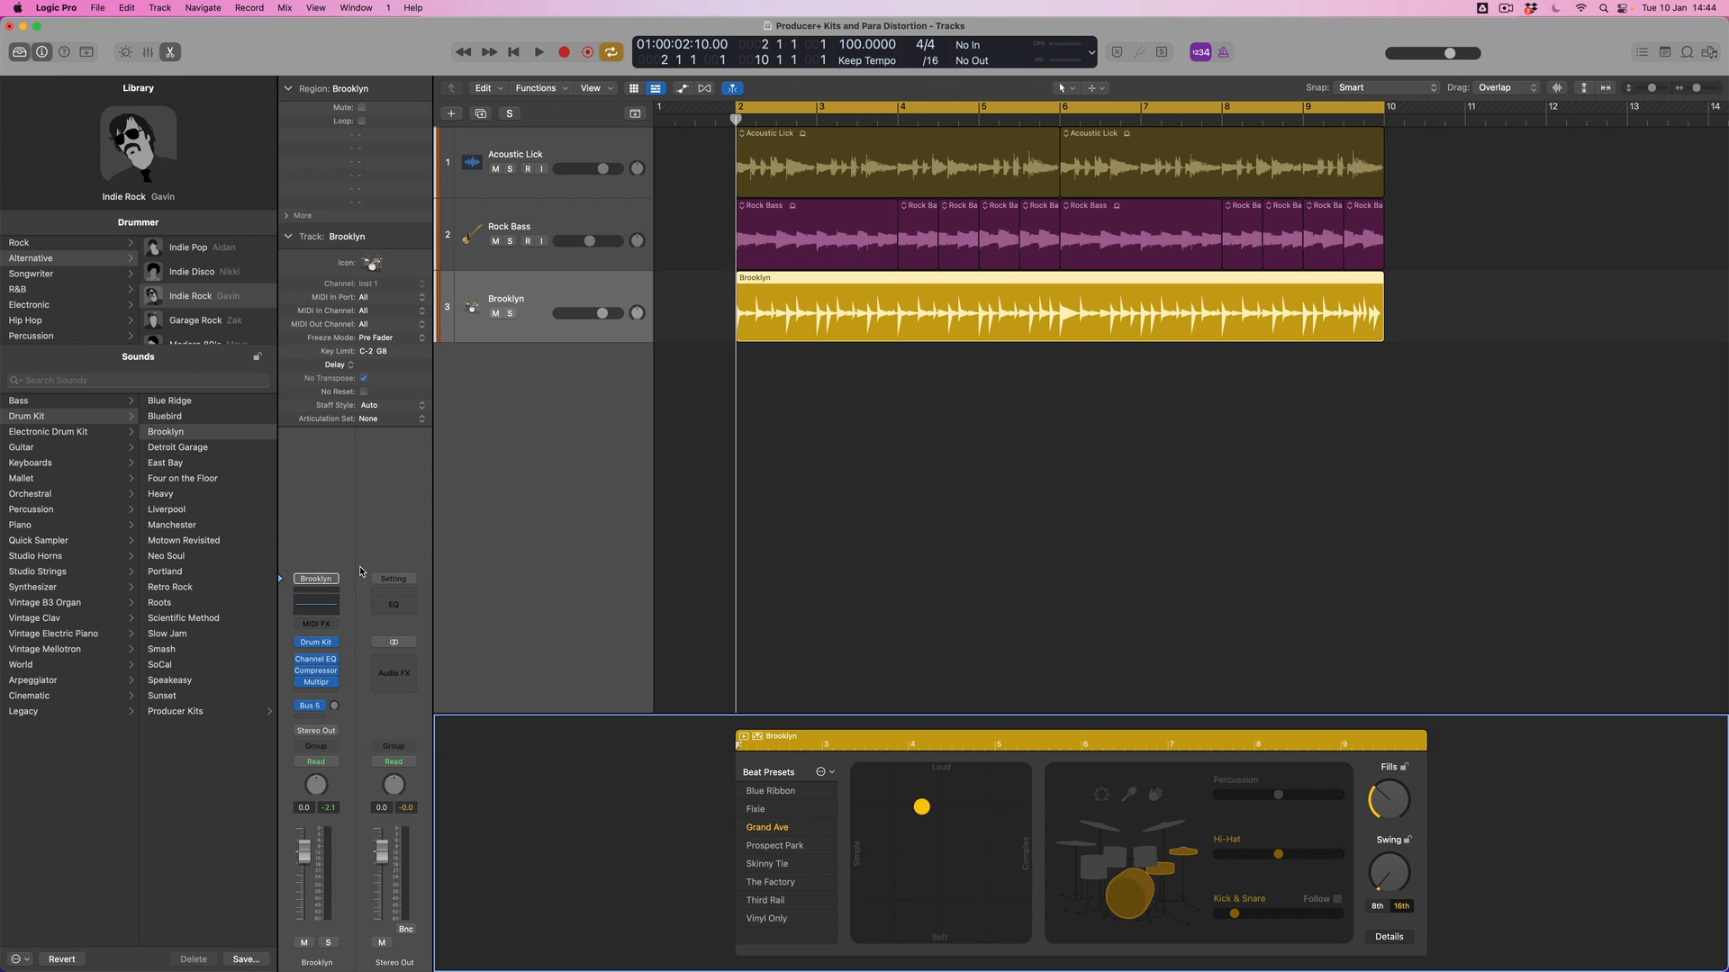
- Switch the drum kit to Retro Rock, listen to it, and increase the region's swing
click(171, 587)
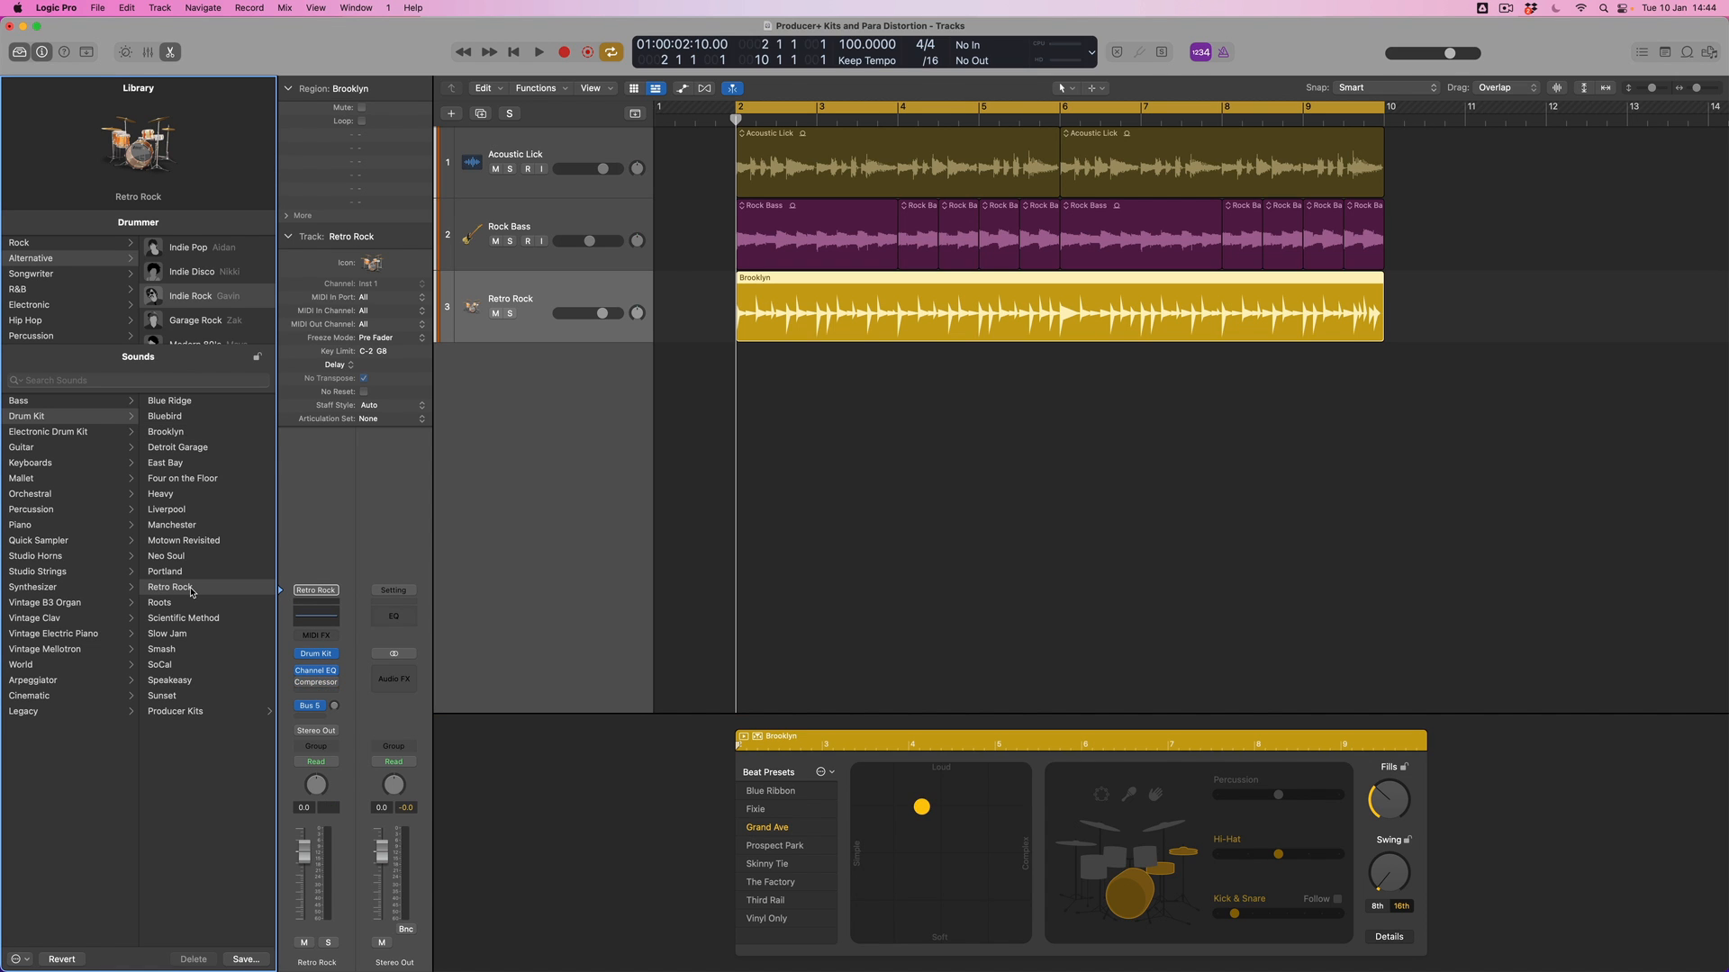
key(space)
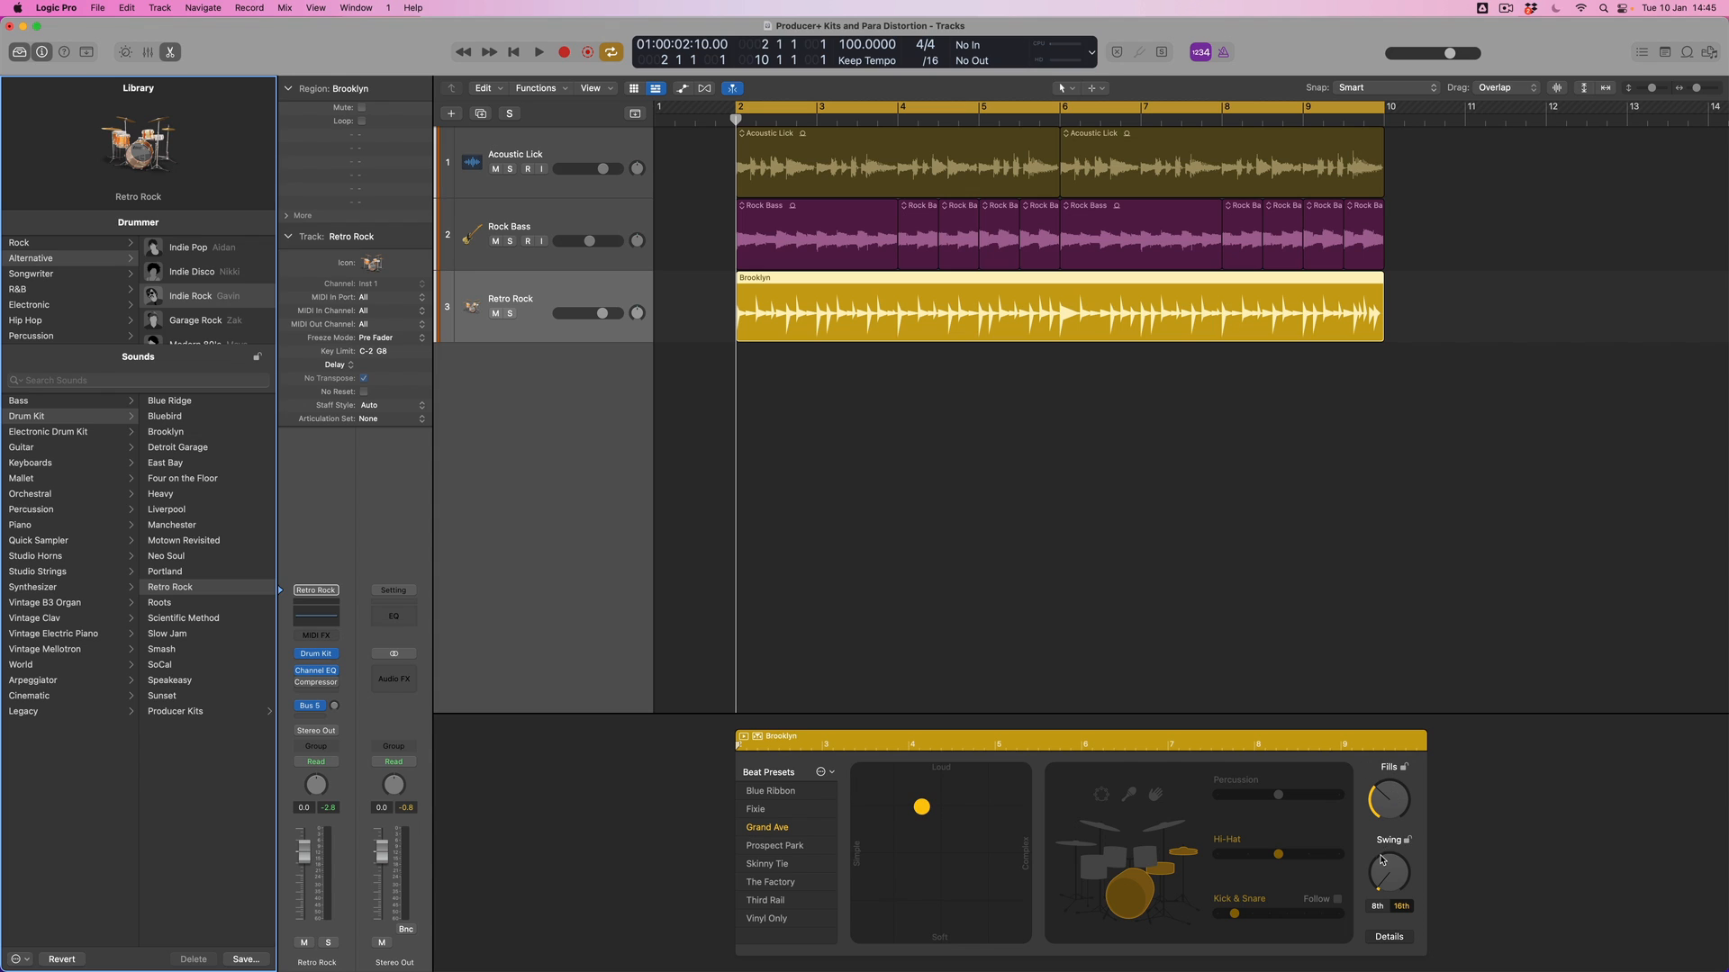
drag(1382, 859, 1376, 807)
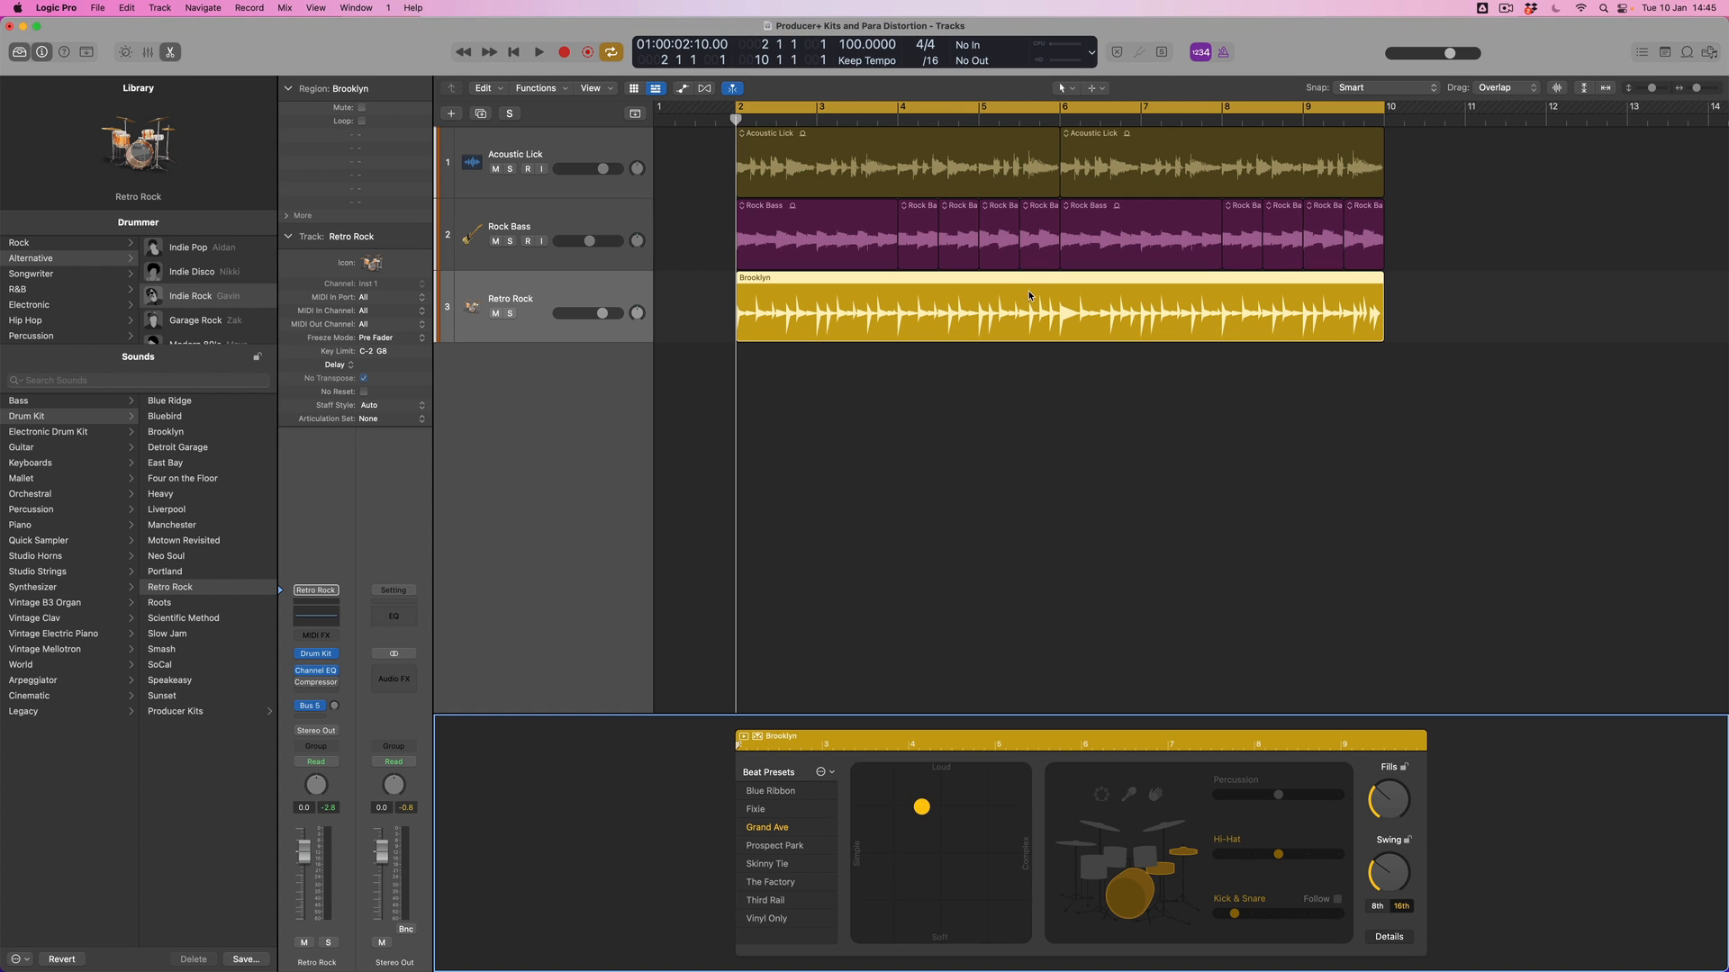
- Convert the drummer region to a MIDI region and open the track's Drum Kit Designer clear of the track headers
right_click(1003, 281)
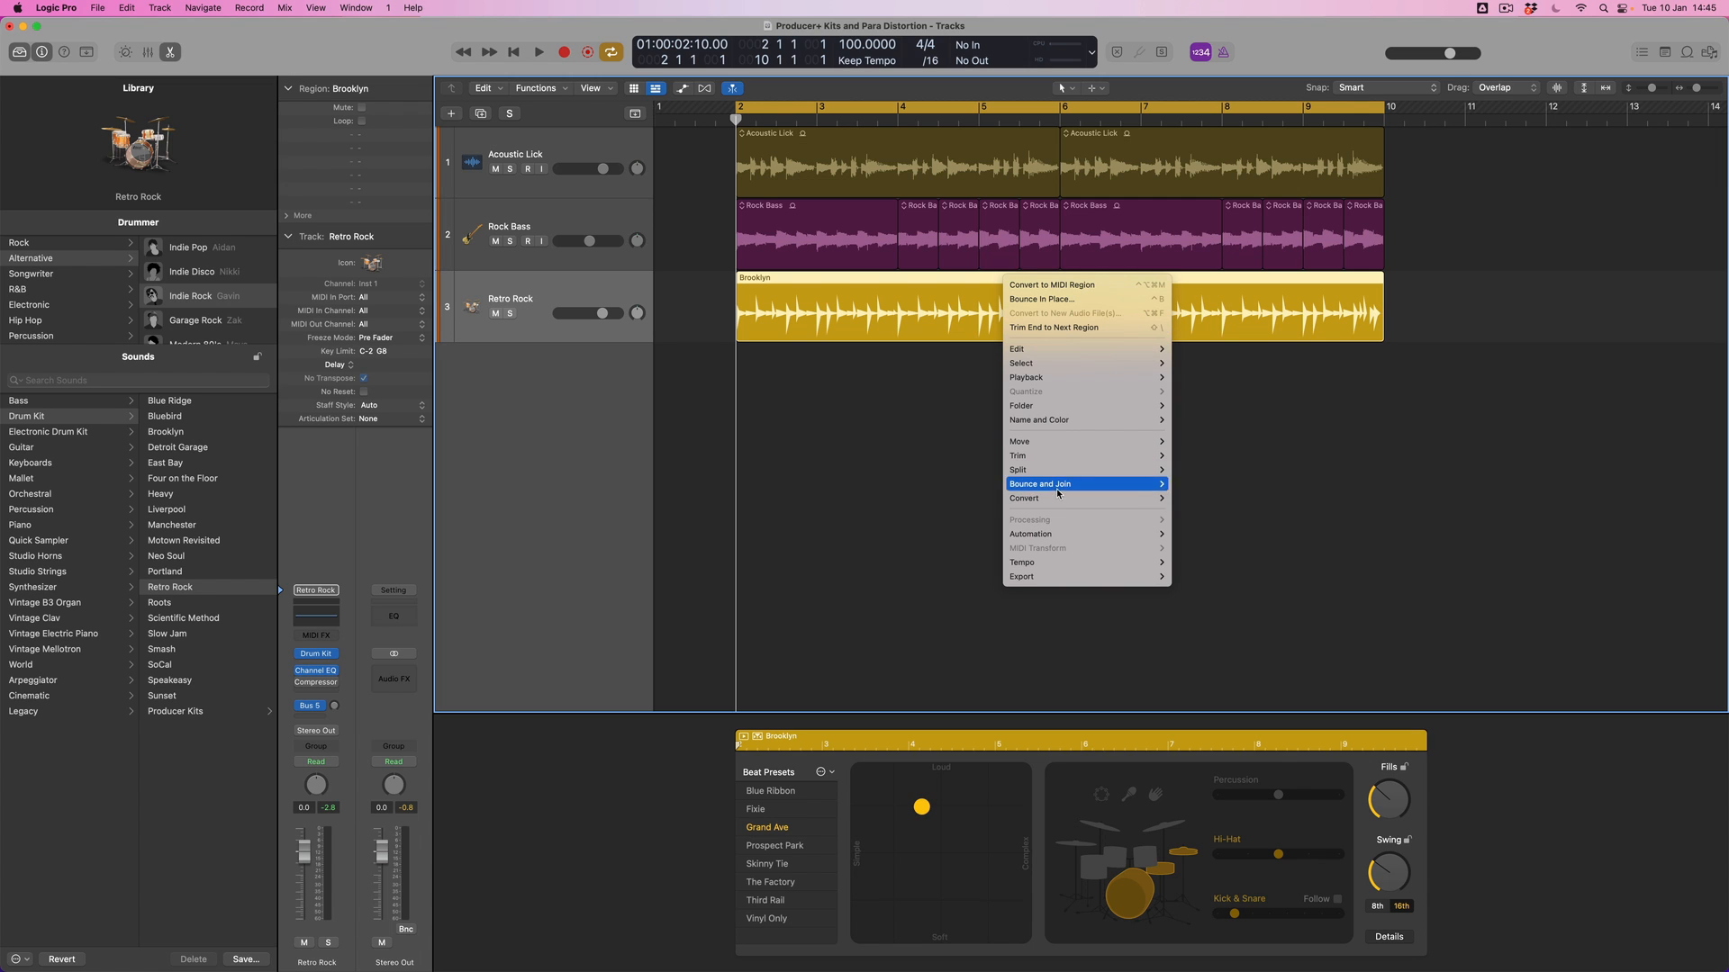
mouse_move(1058, 500)
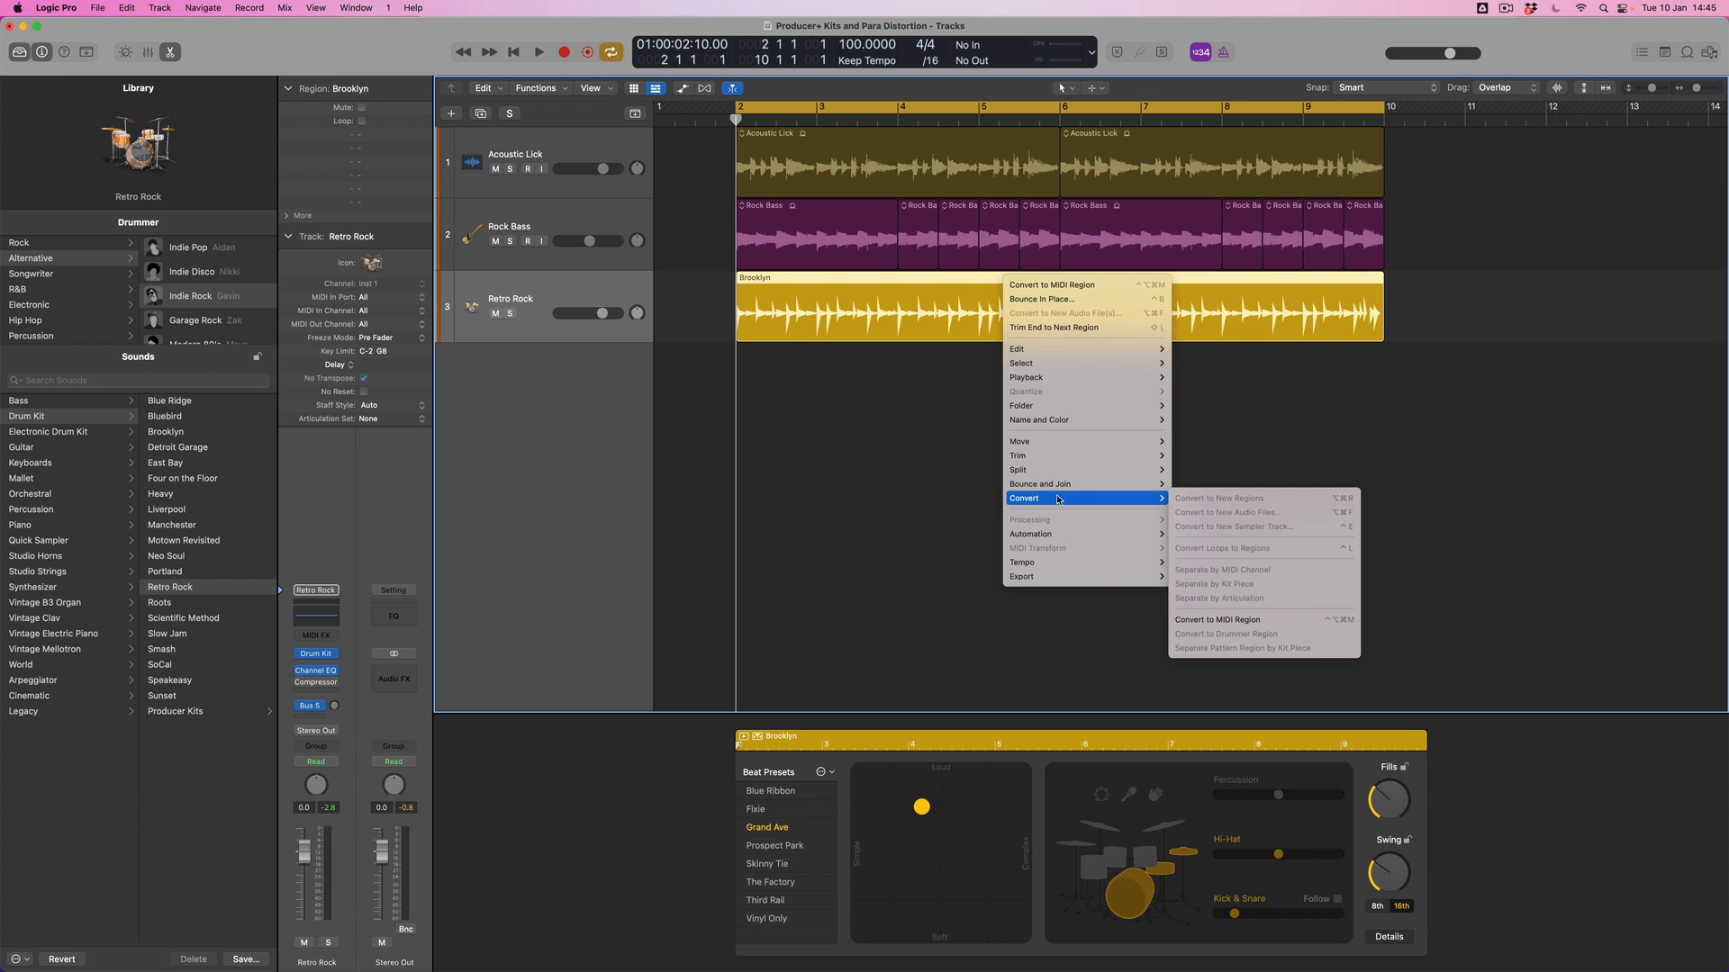
click(1215, 621)
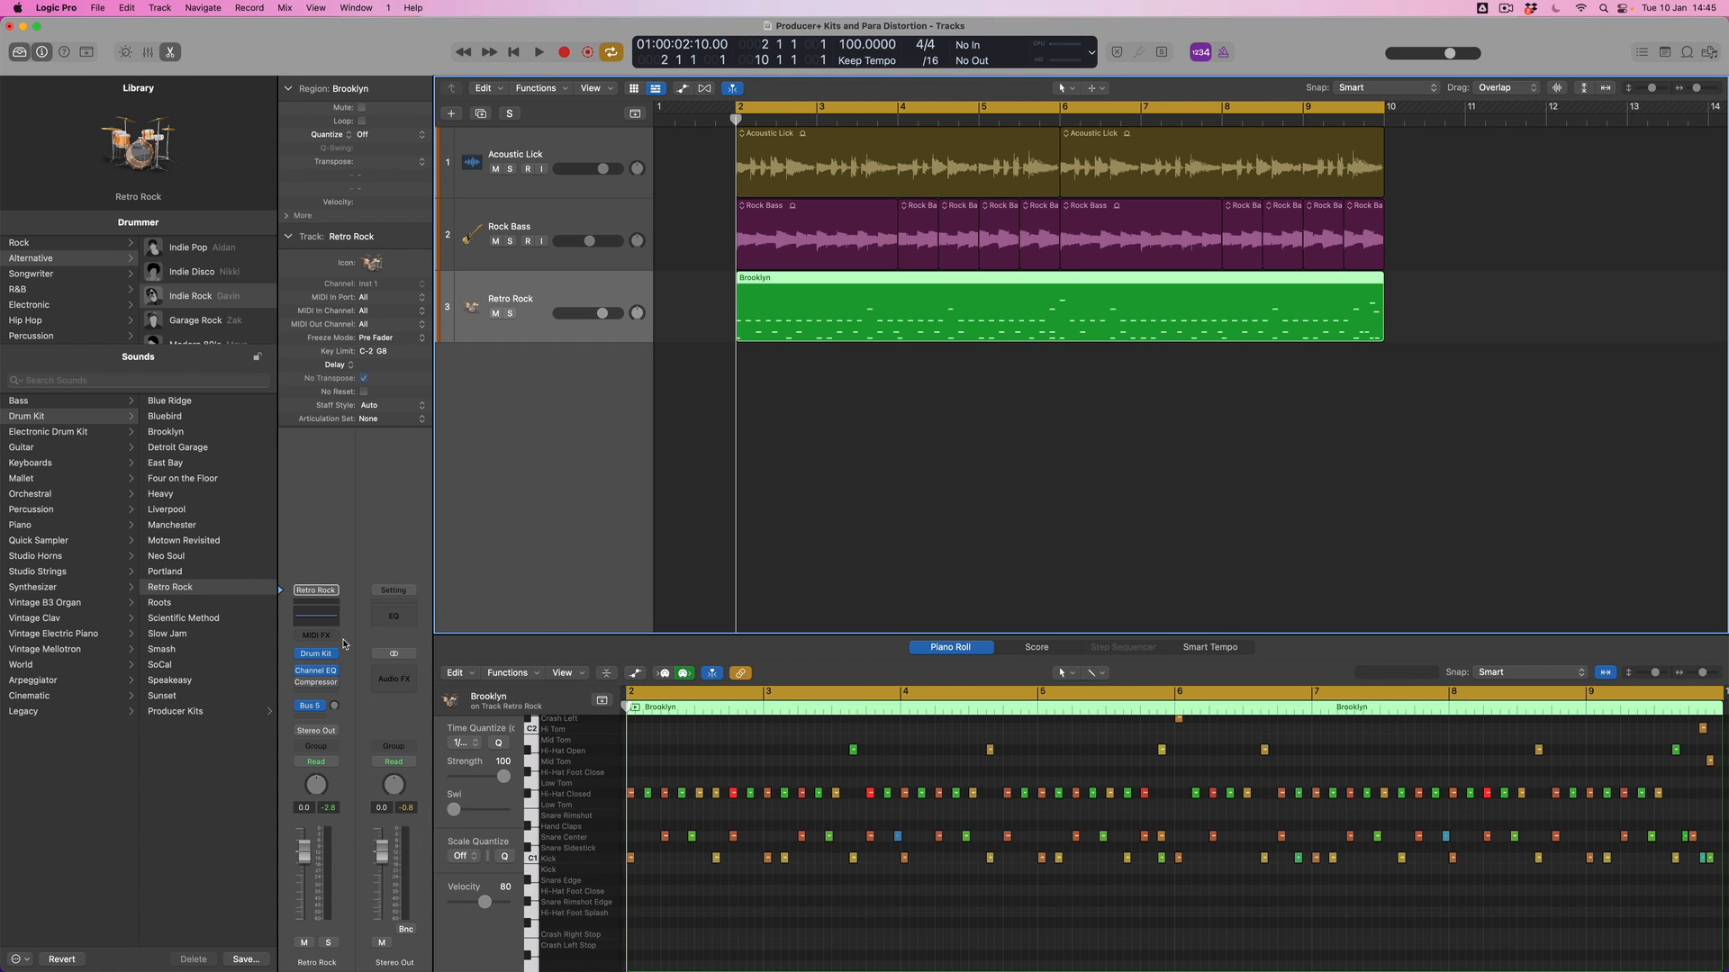
click(317, 656)
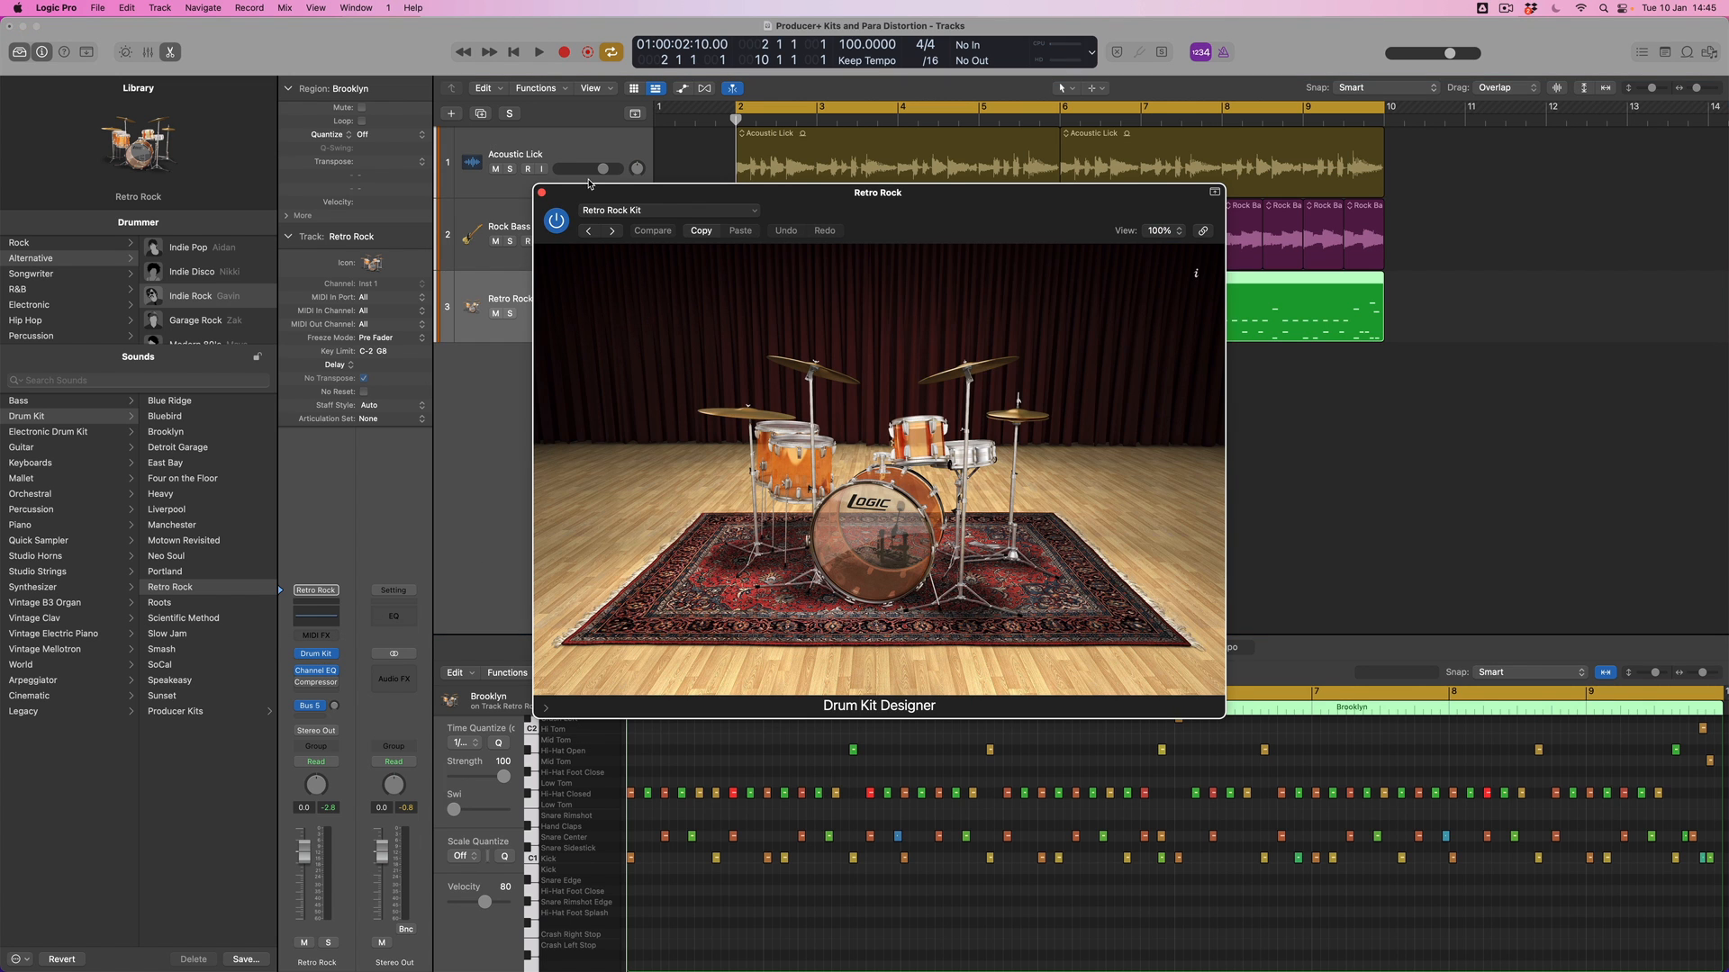
drag(567, 194, 818, 191)
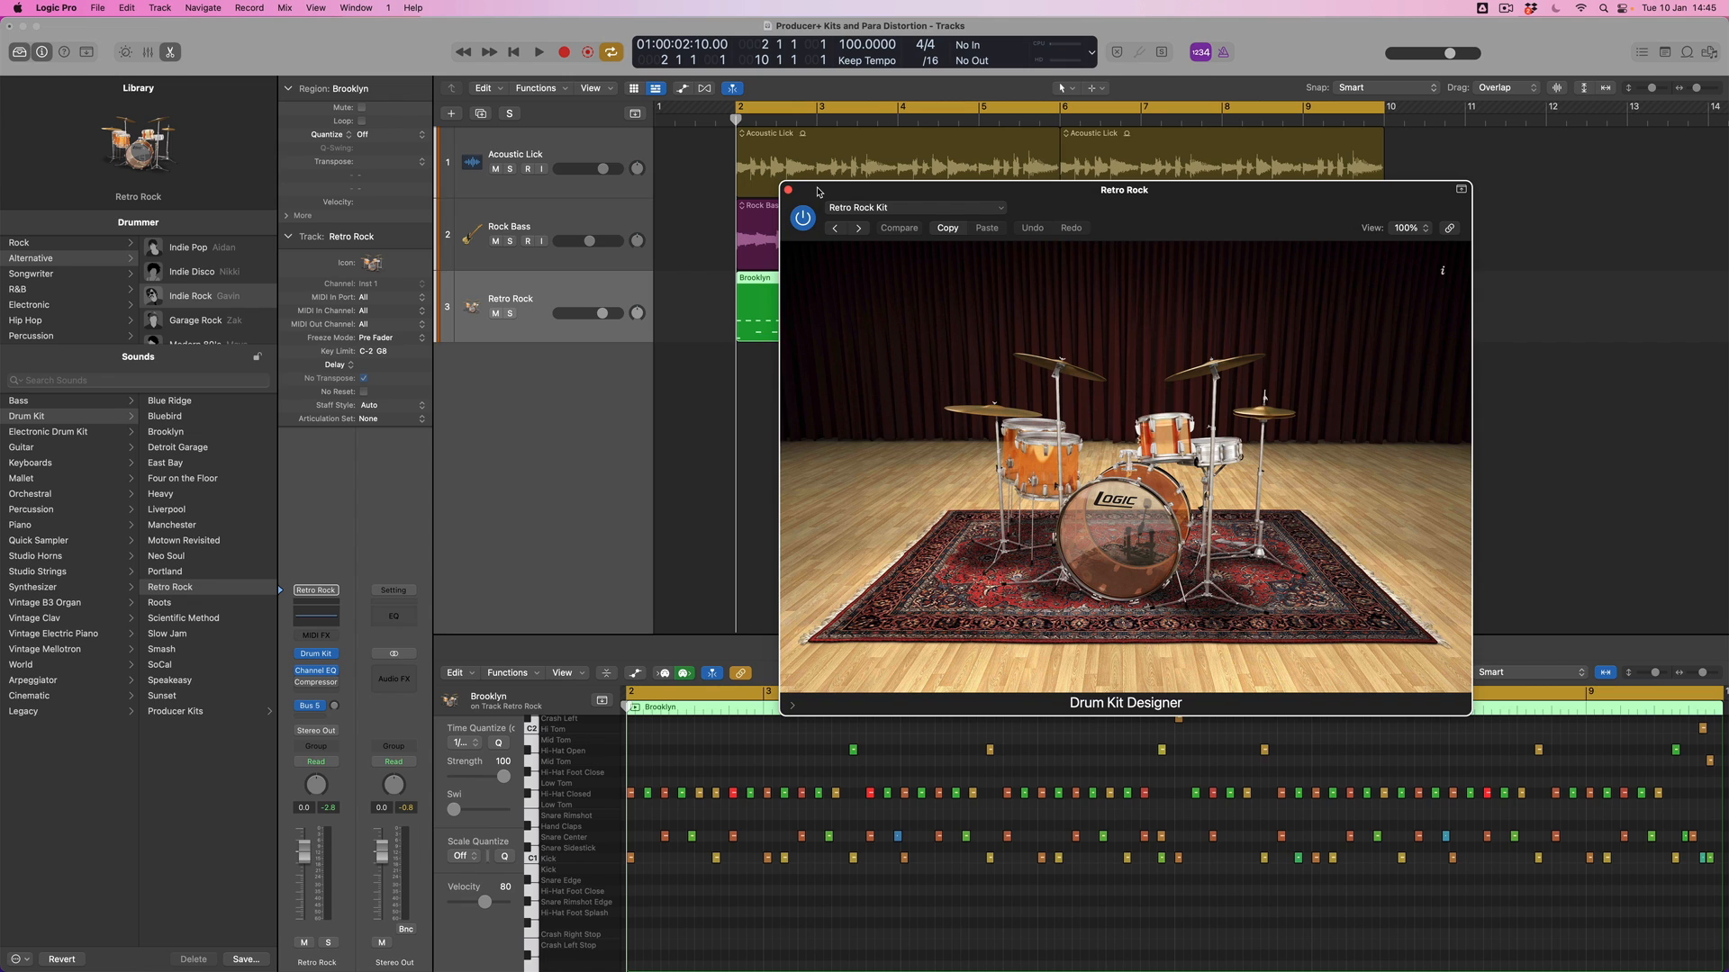
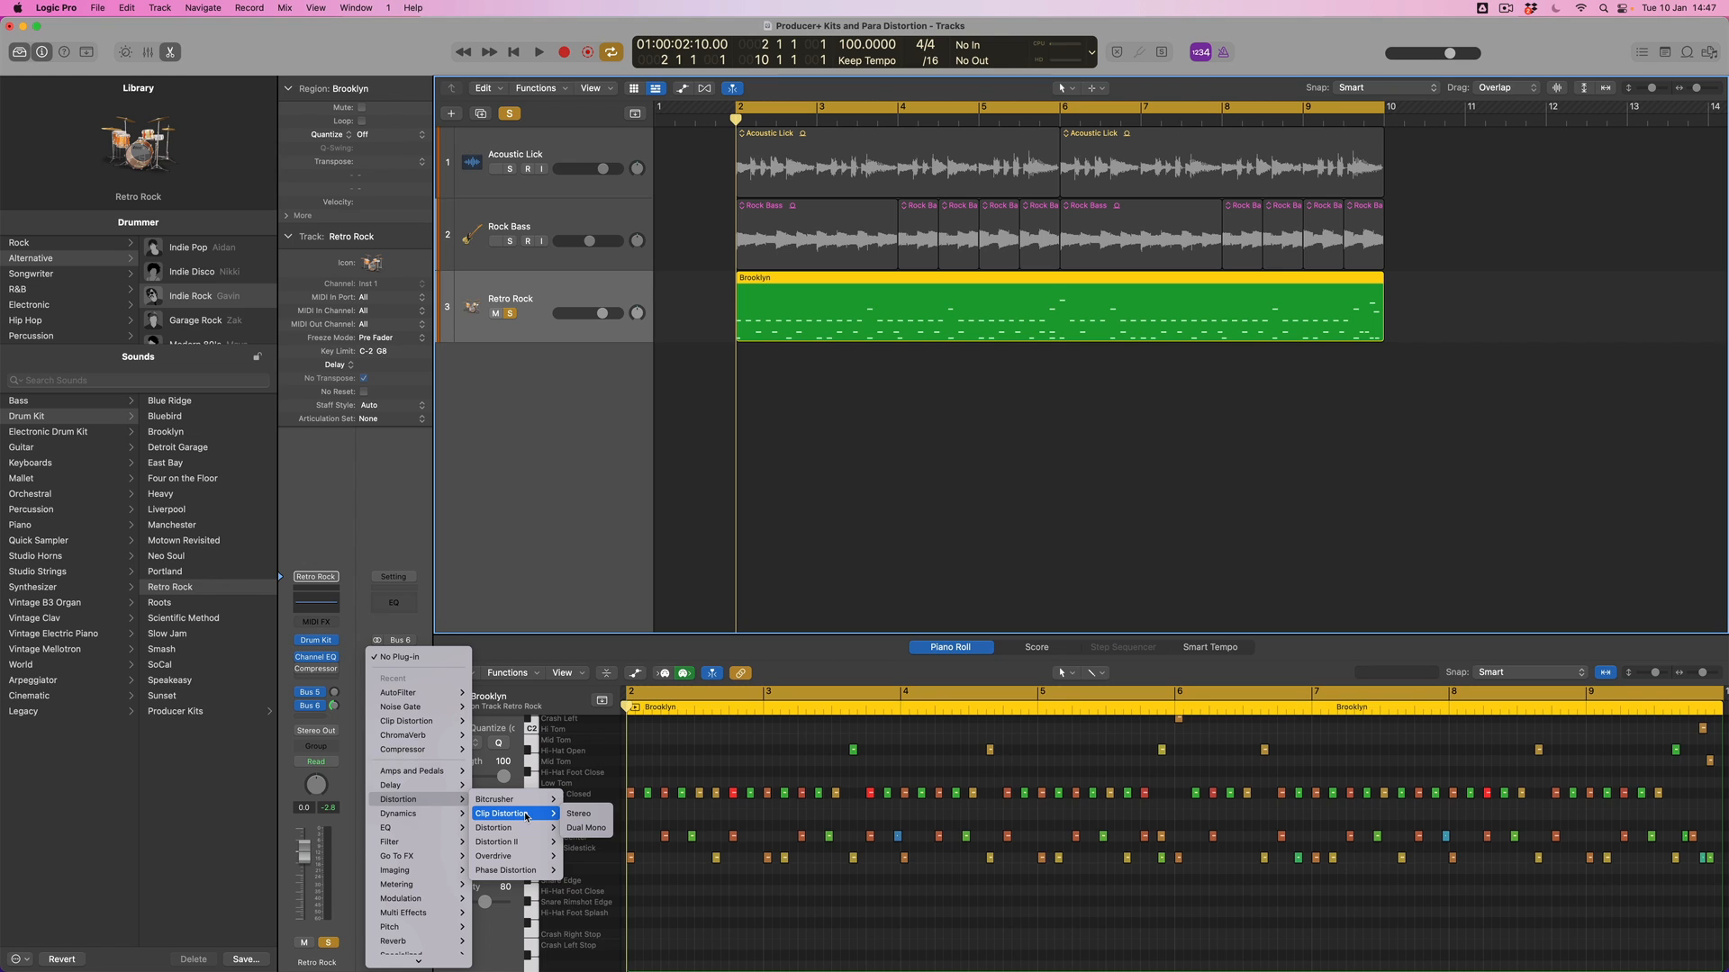
- Insert the stereo Monster Fuzz distortion stompbox on the Bus 6 aux channel and place its window below the drum region
mouse_move(526, 802)
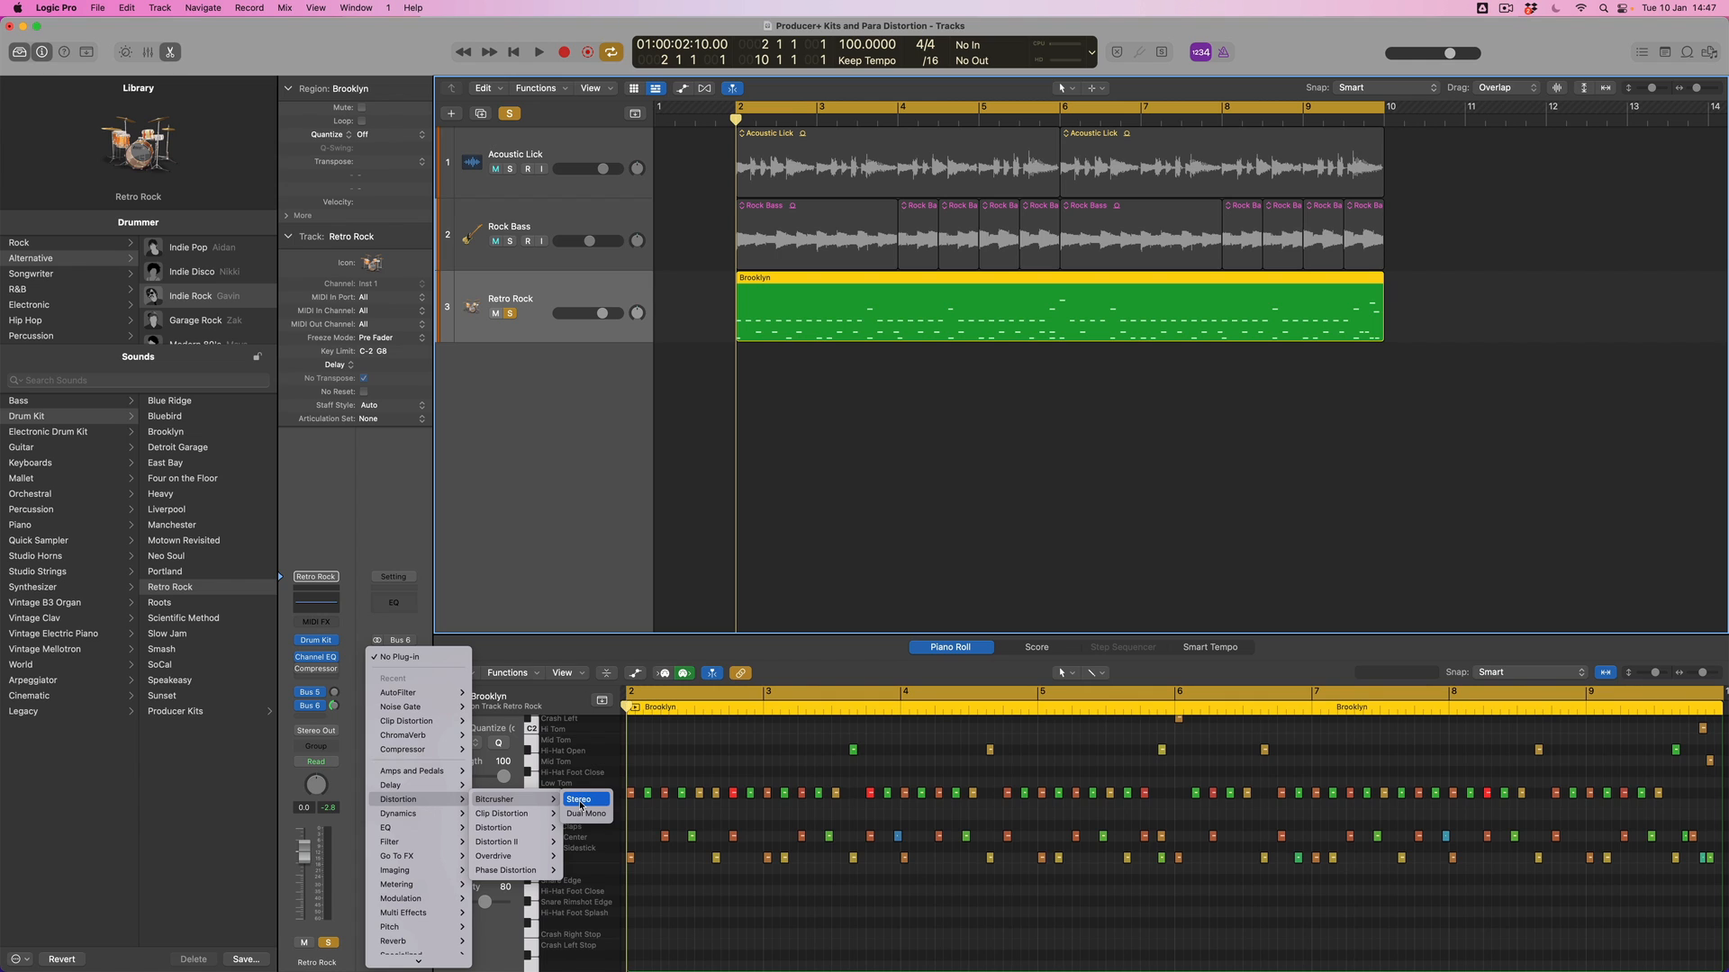
mouse_move(437, 770)
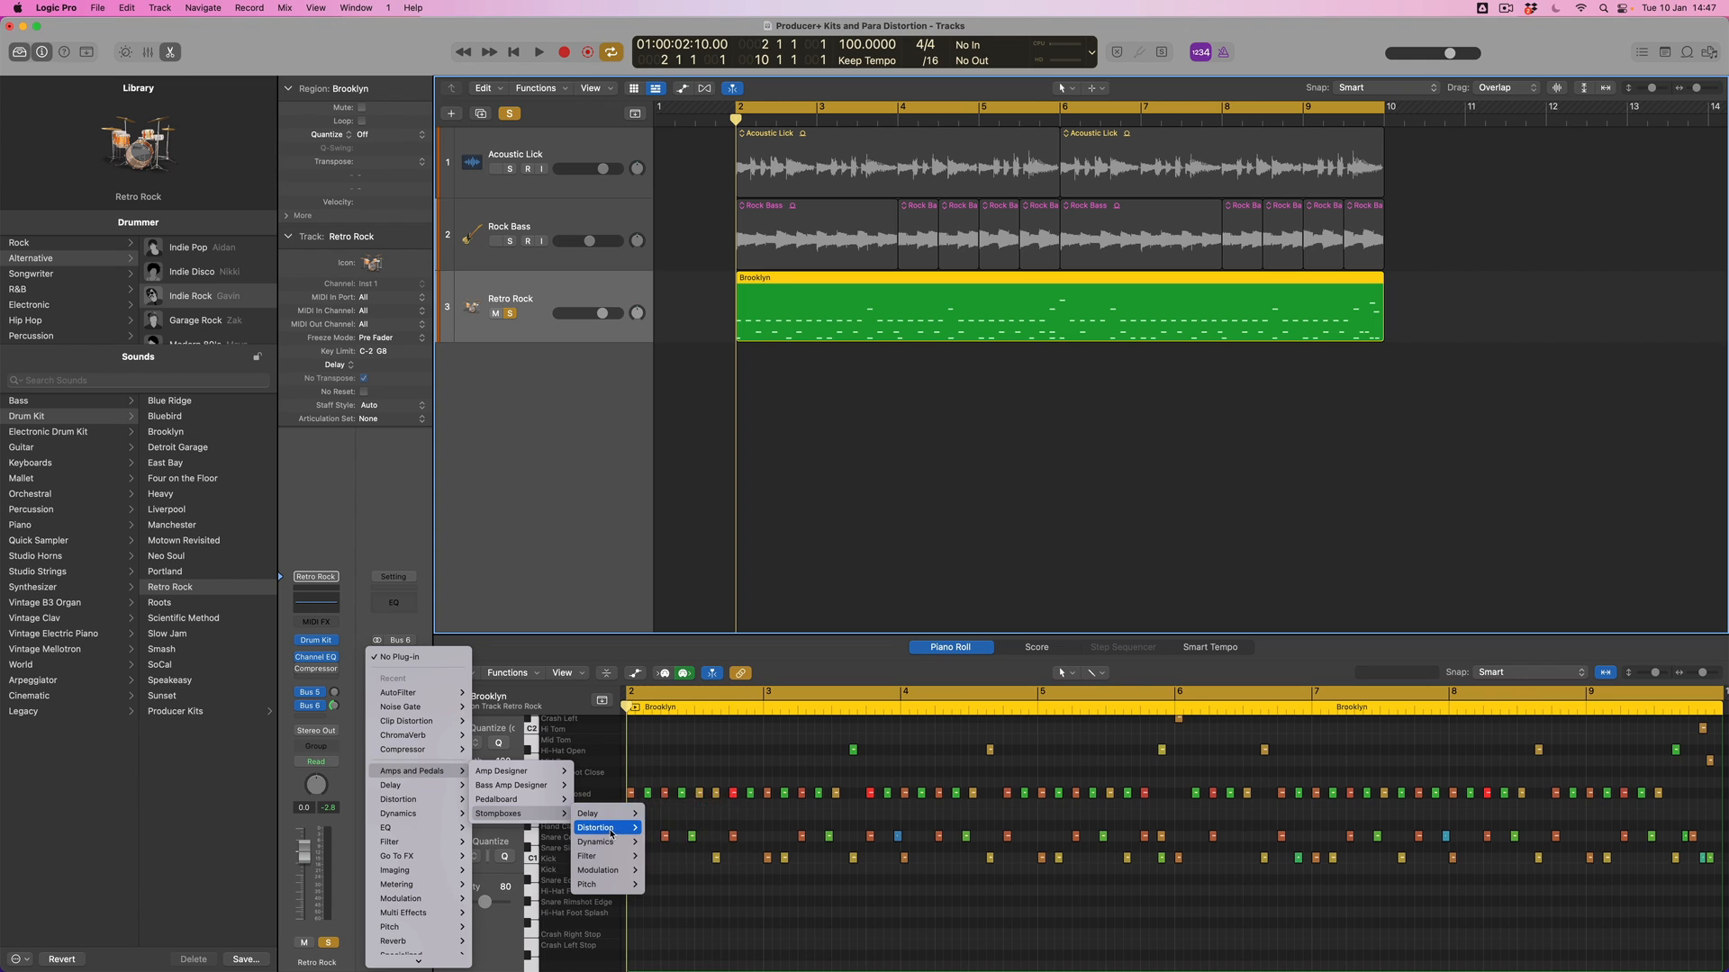
mouse_move(612, 832)
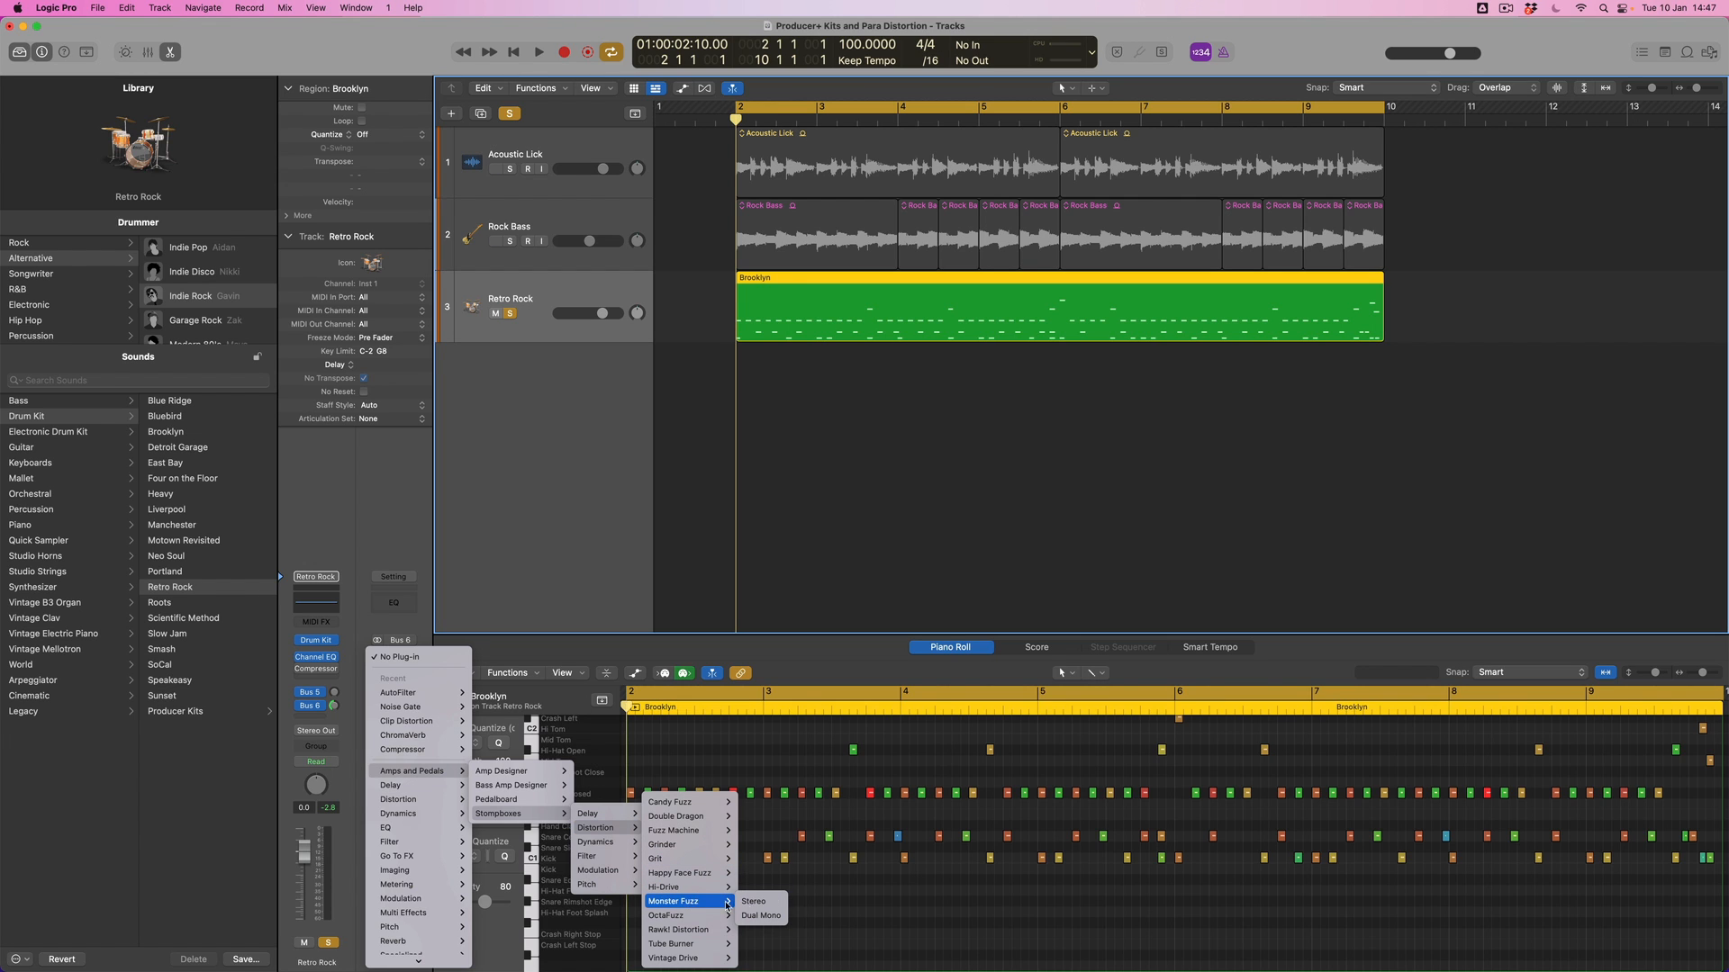
click(766, 902)
drag(589, 201, 826, 353)
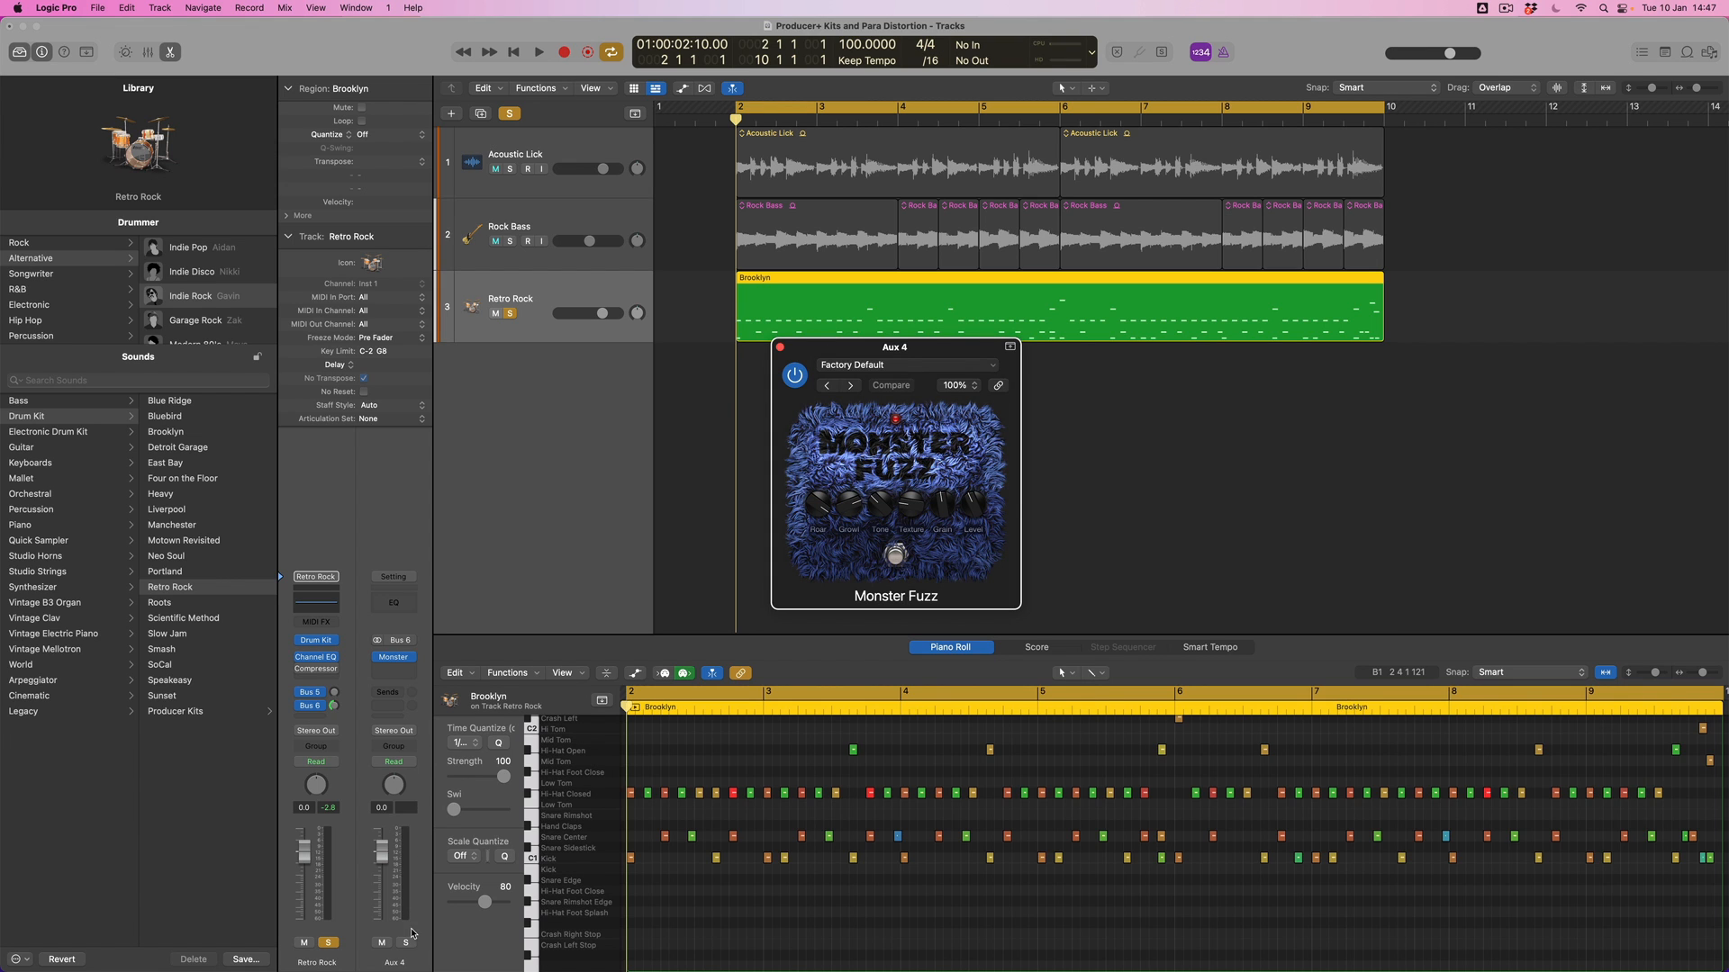
- Solo Aux 4 instead of the Retro Rock channel and play the drums through Monster Fuzz
click(330, 942)
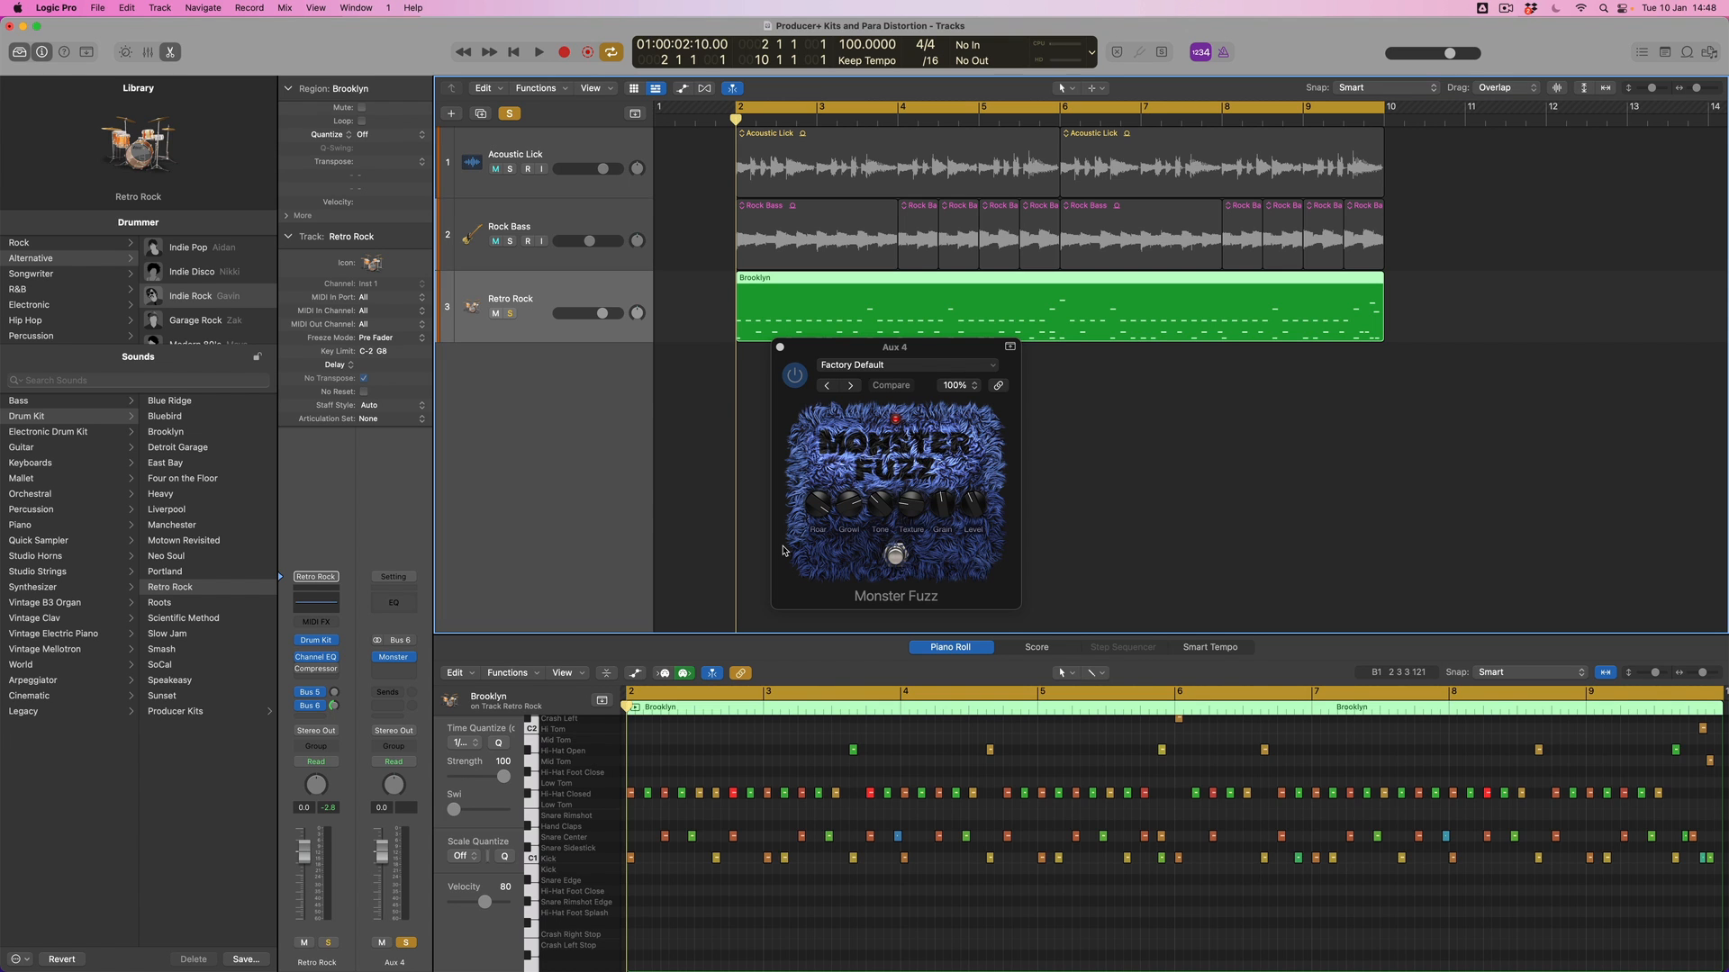
key(space)
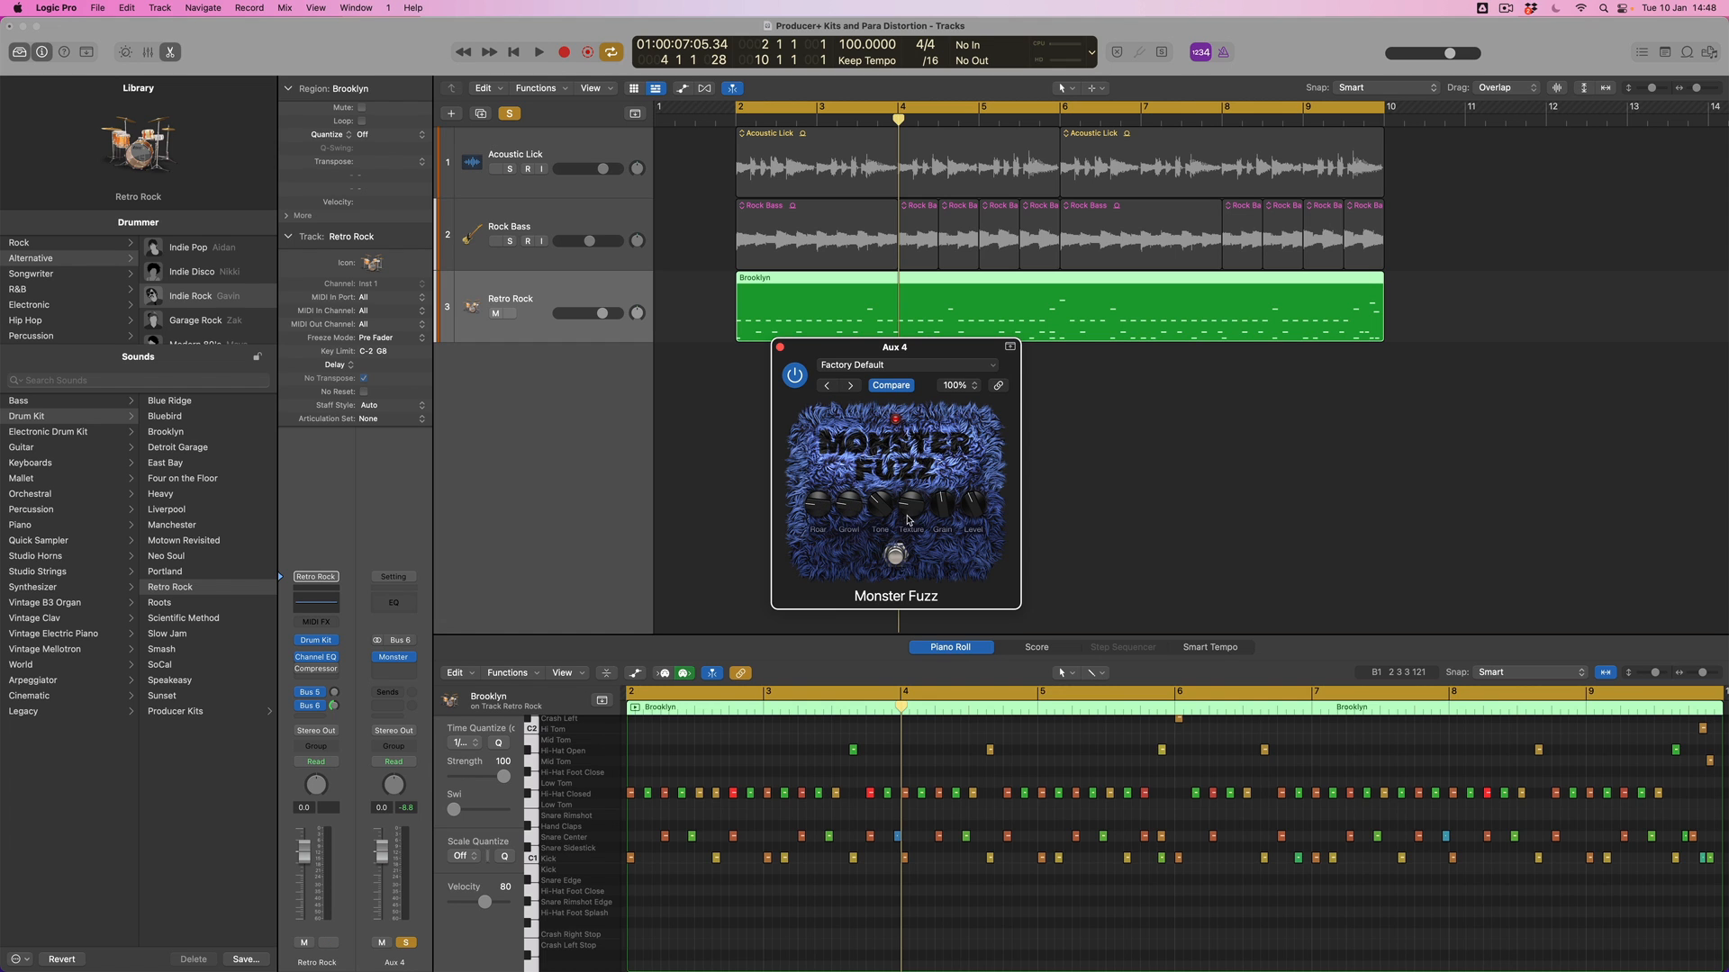
- Play the soloed Aux 4 channel and adjust Monster Fuzz's Roar, Growl and Tone controls by ear
key(space)
mouse_move(816, 496)
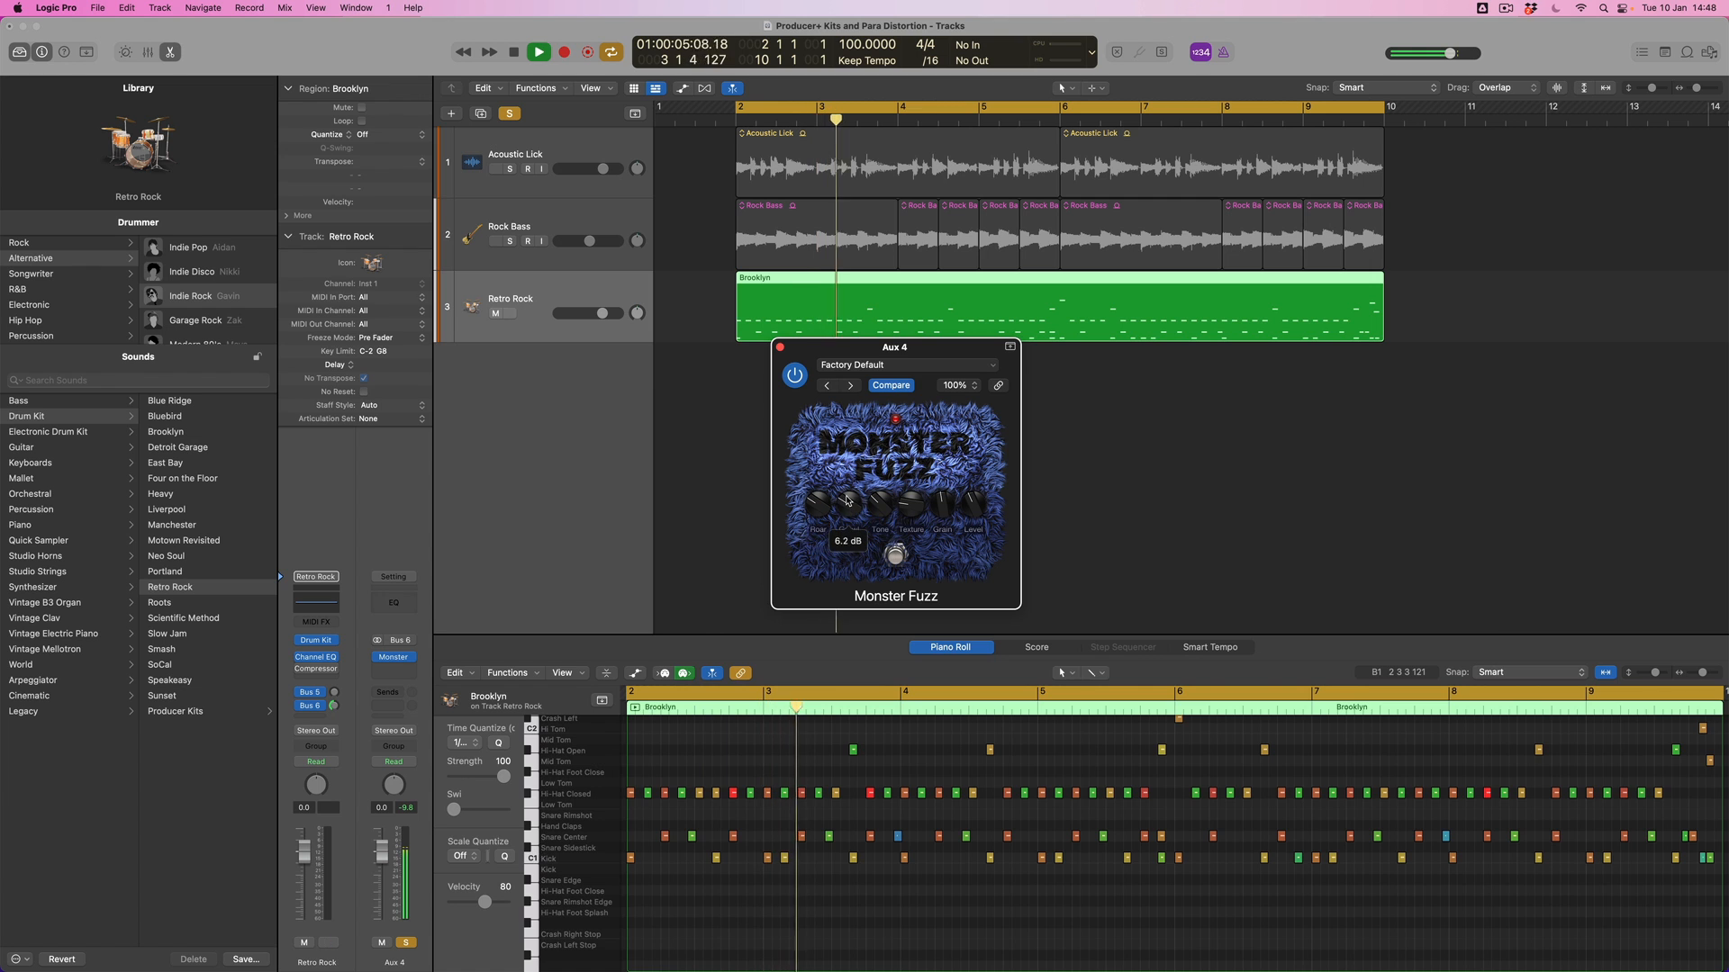
drag(879, 508, 816, 505)
key(space)
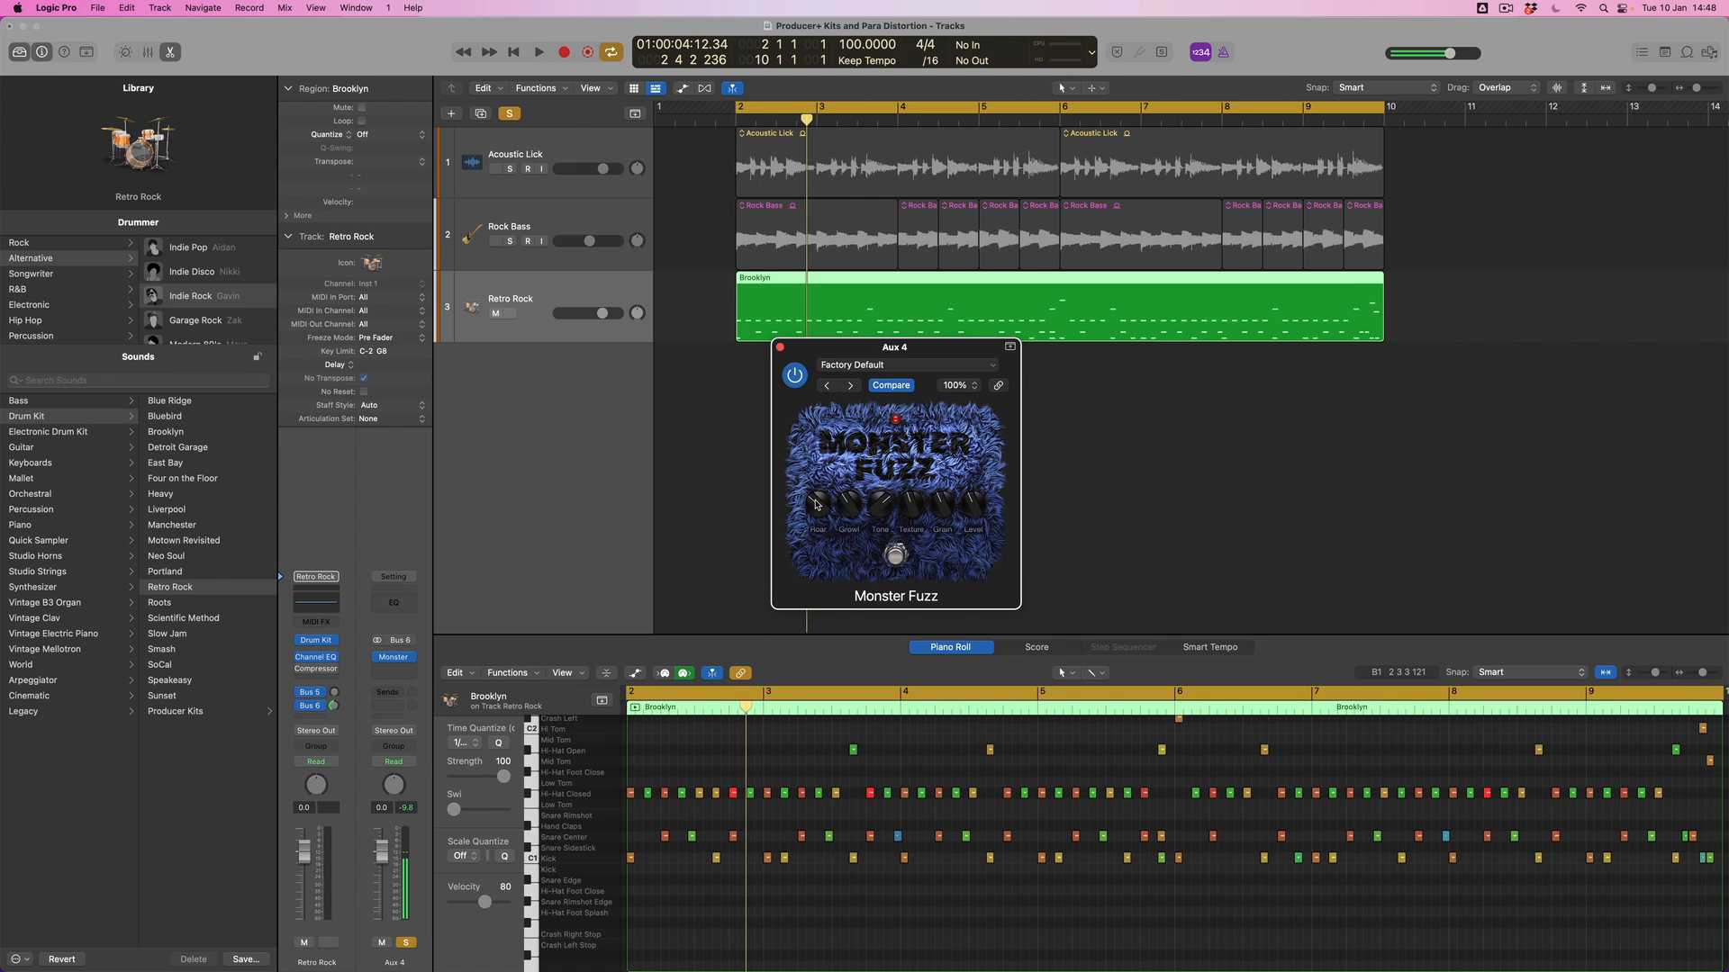
- Solo the Retro Rock channel together with Aux 4 and listen to the clean and distorted drums blended from the cycle start
click(331, 943)
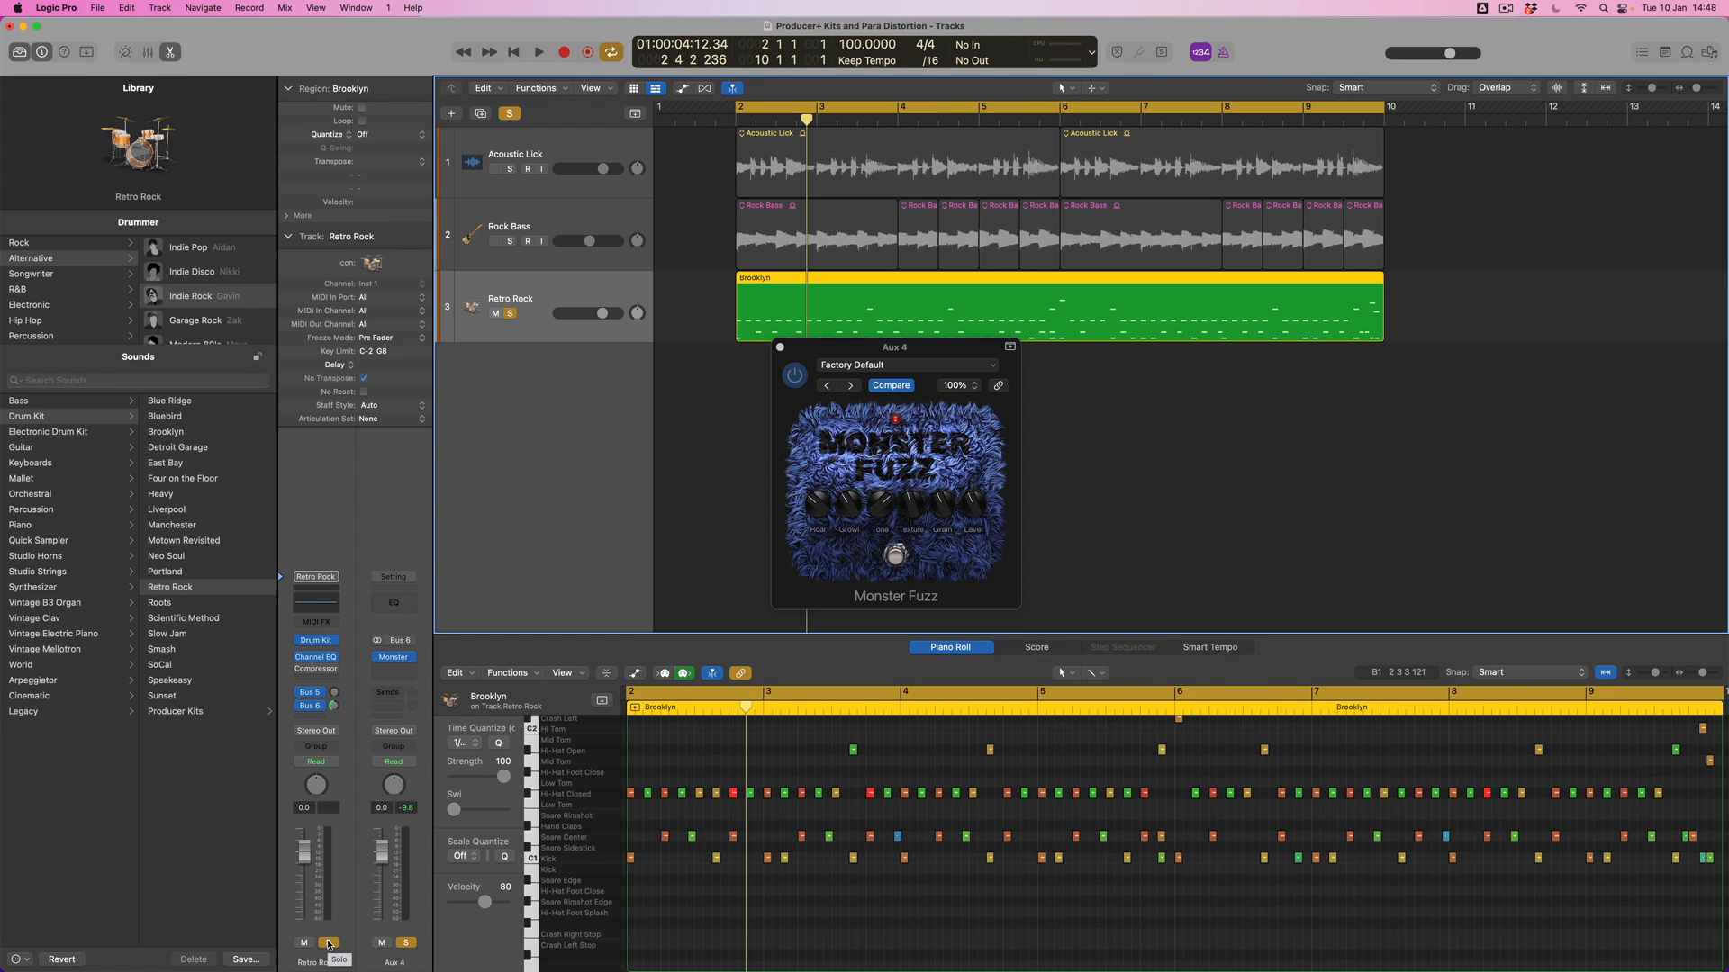
key(Return)
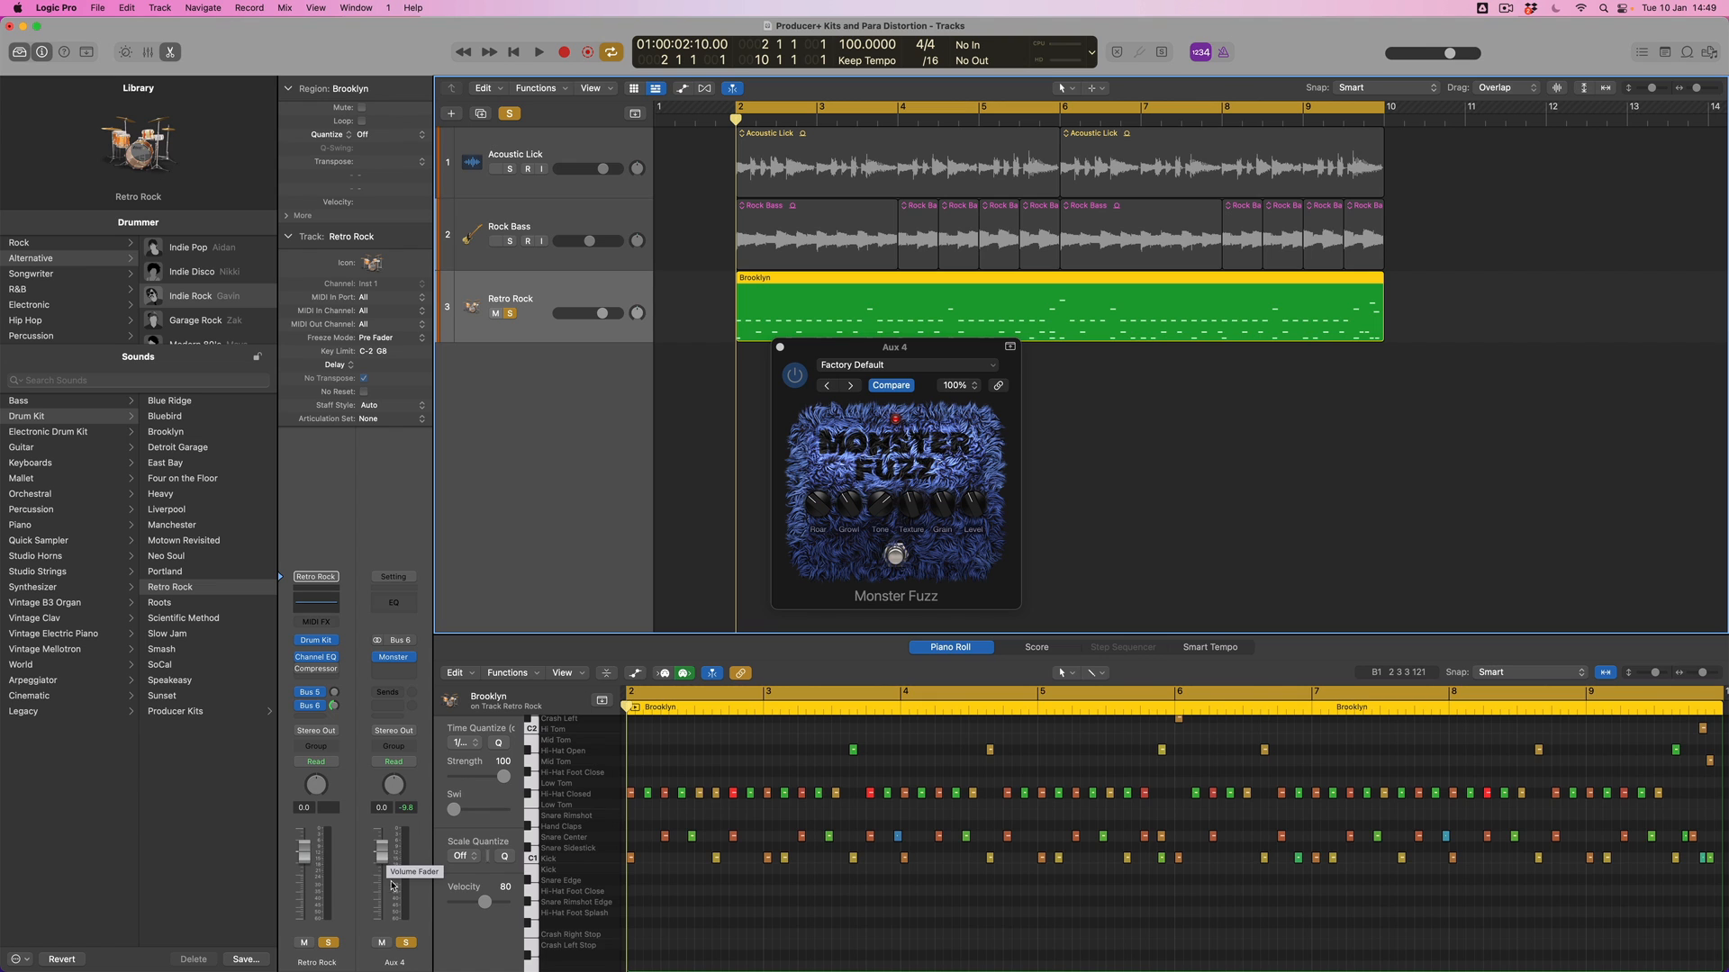
key(space)
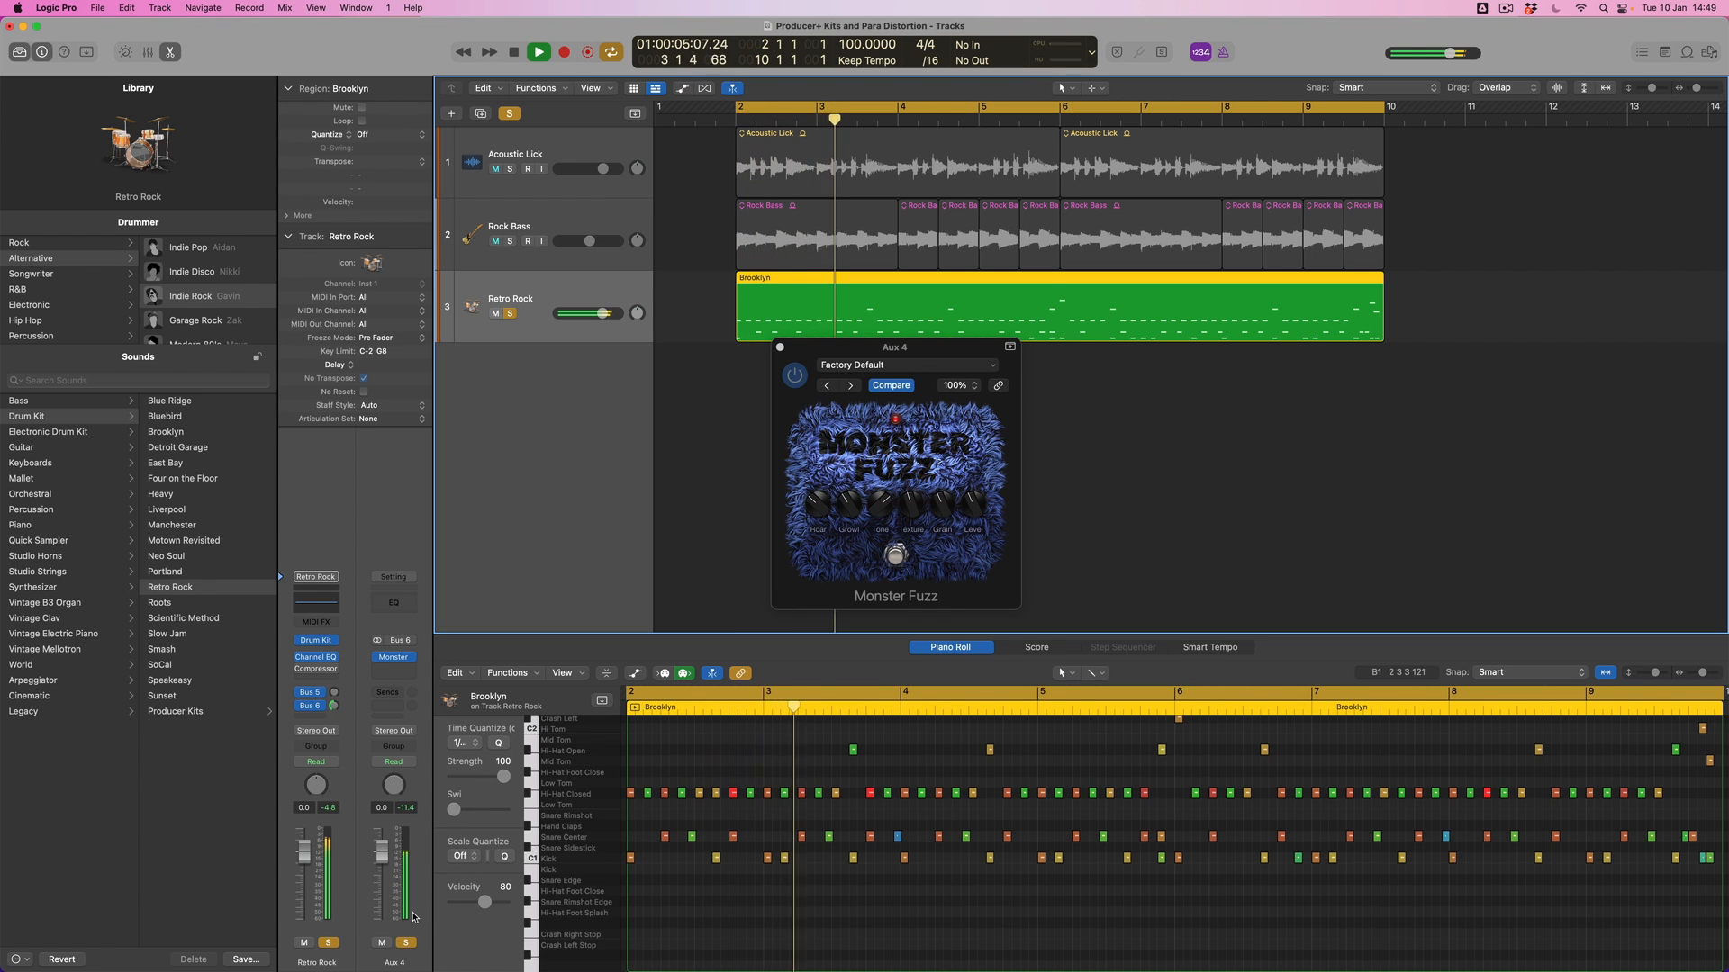
drag(880, 517, 882, 524)
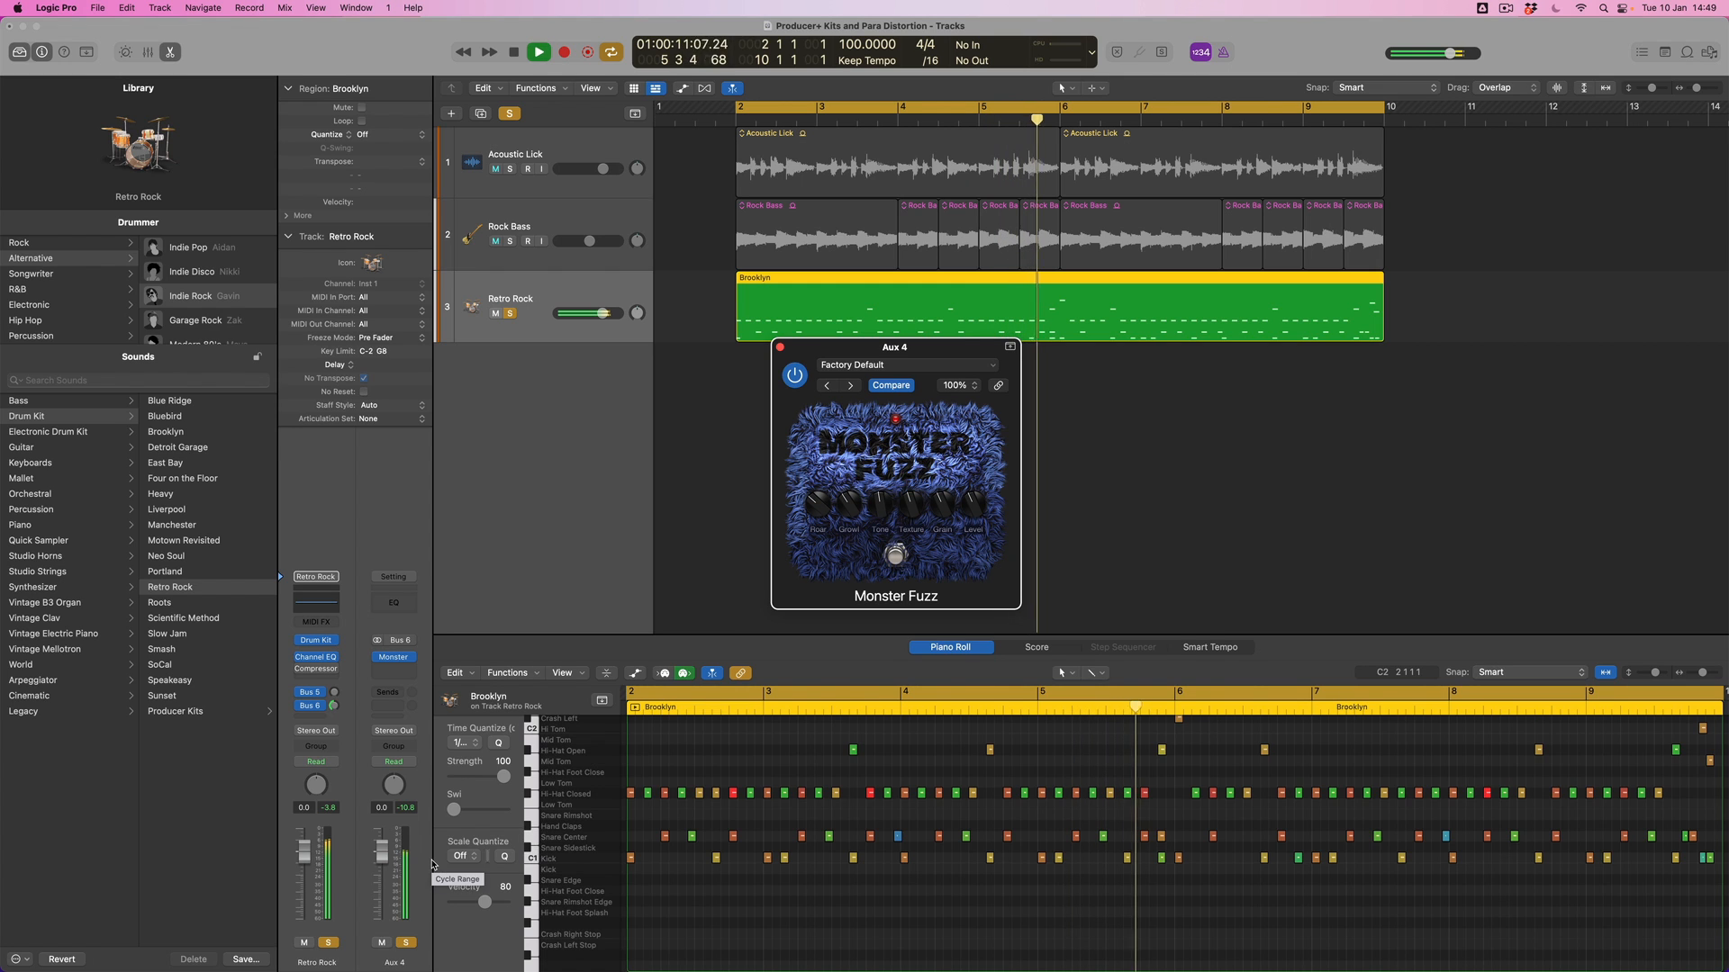
key(space)
- Lower the Aux 4 volume to -16.2 dB while playing the drum blend from the cycle start
key(Return)
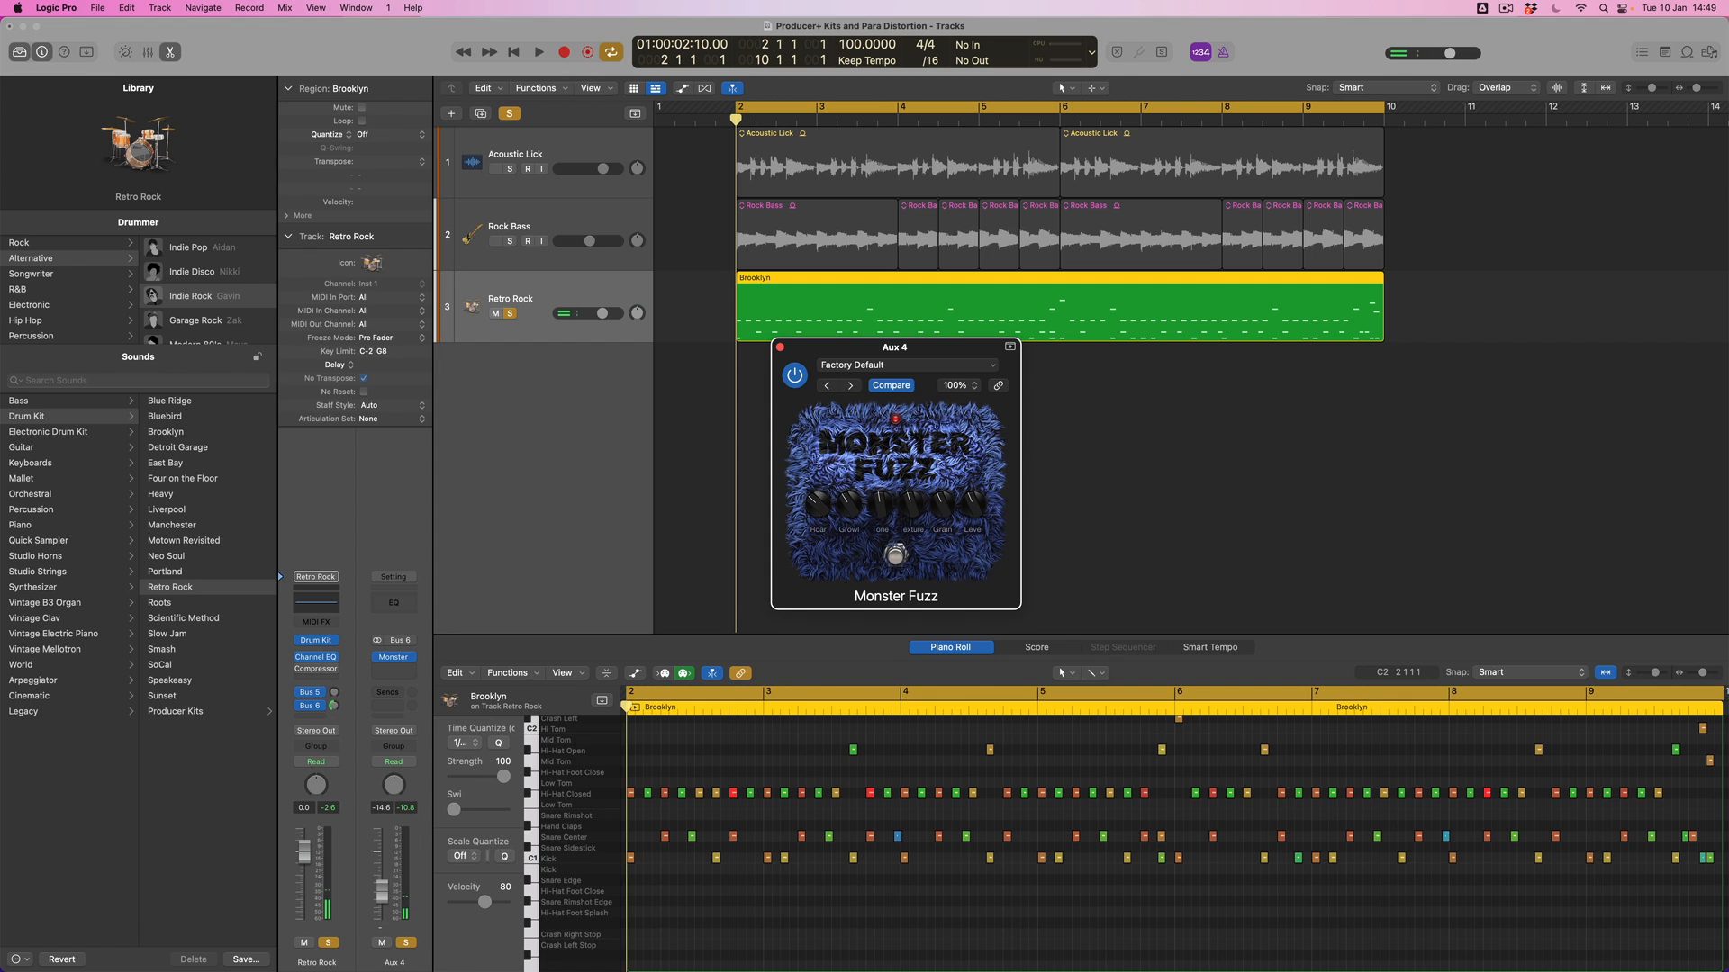
click(383, 891)
key(space)
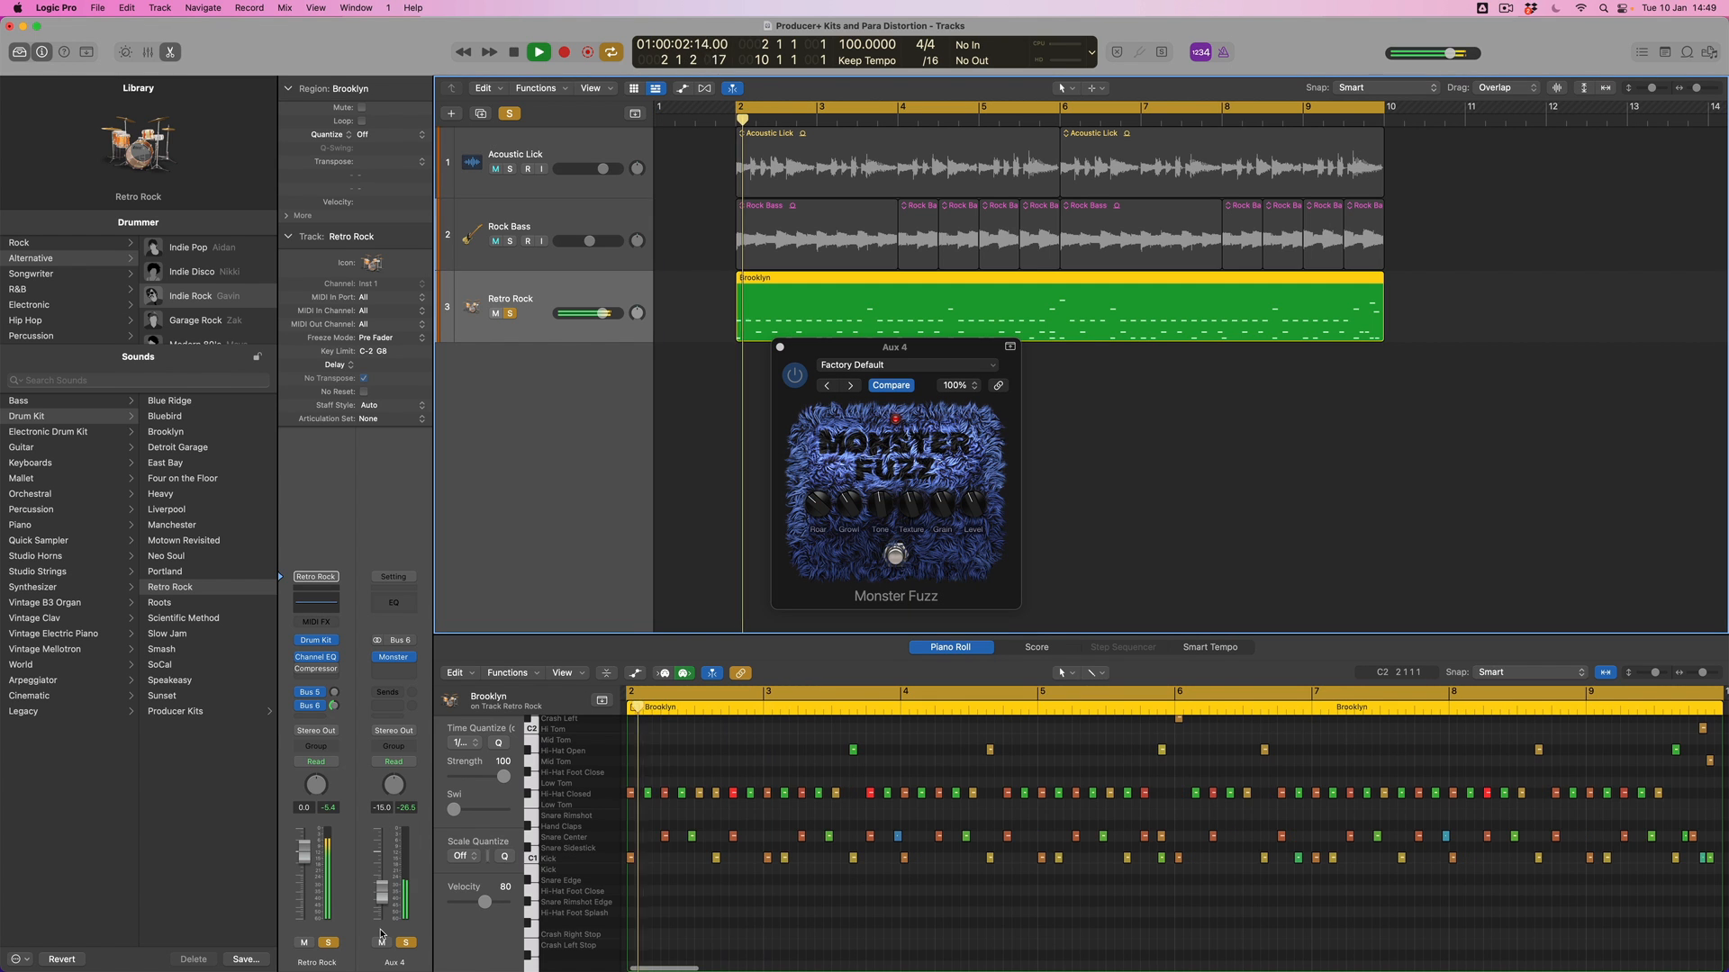
drag(384, 891, 384, 894)
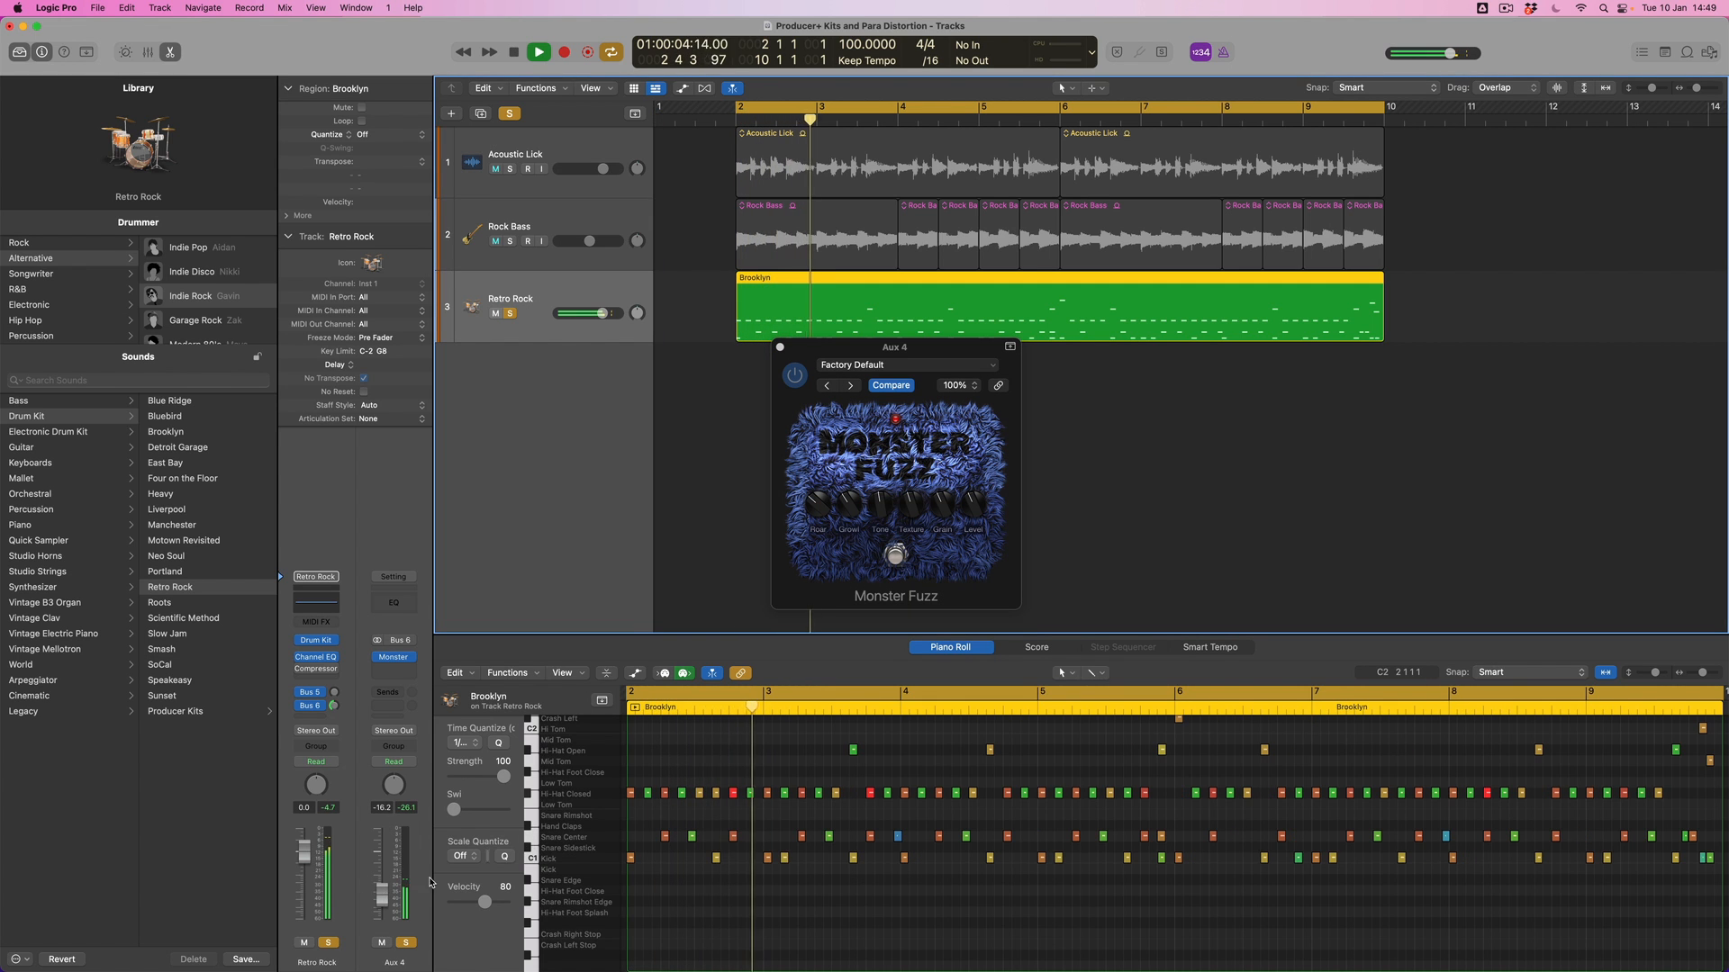
click(853, 507)
drag(819, 508, 850, 508)
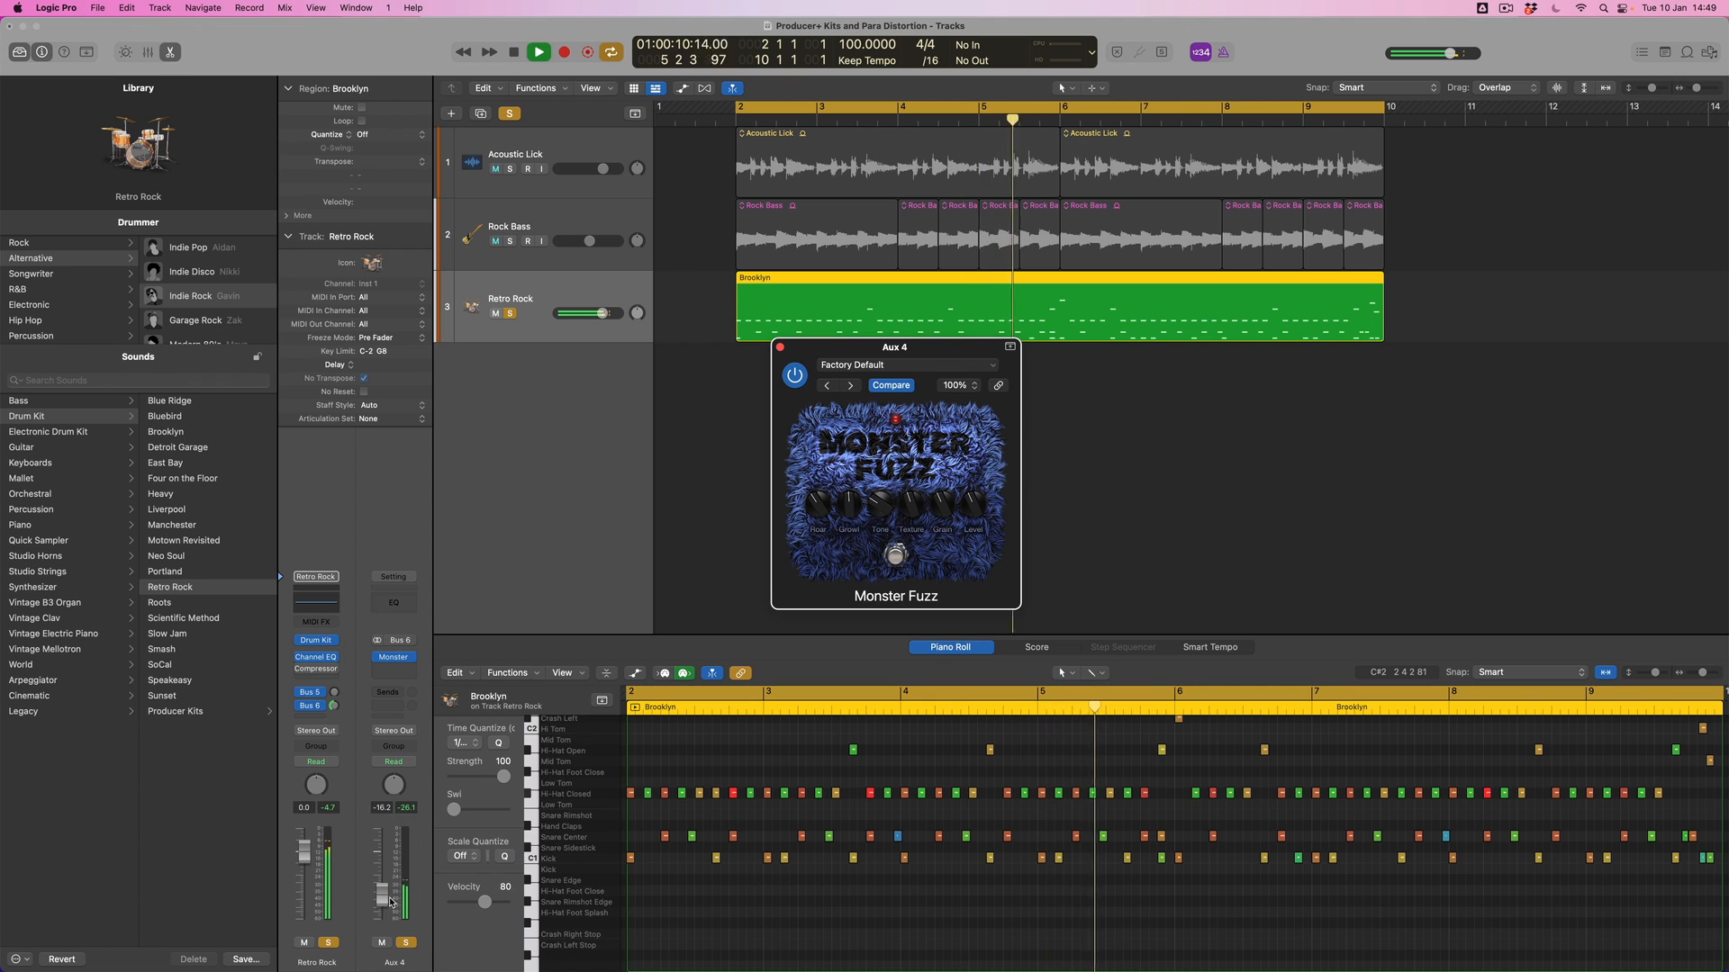
key(space)
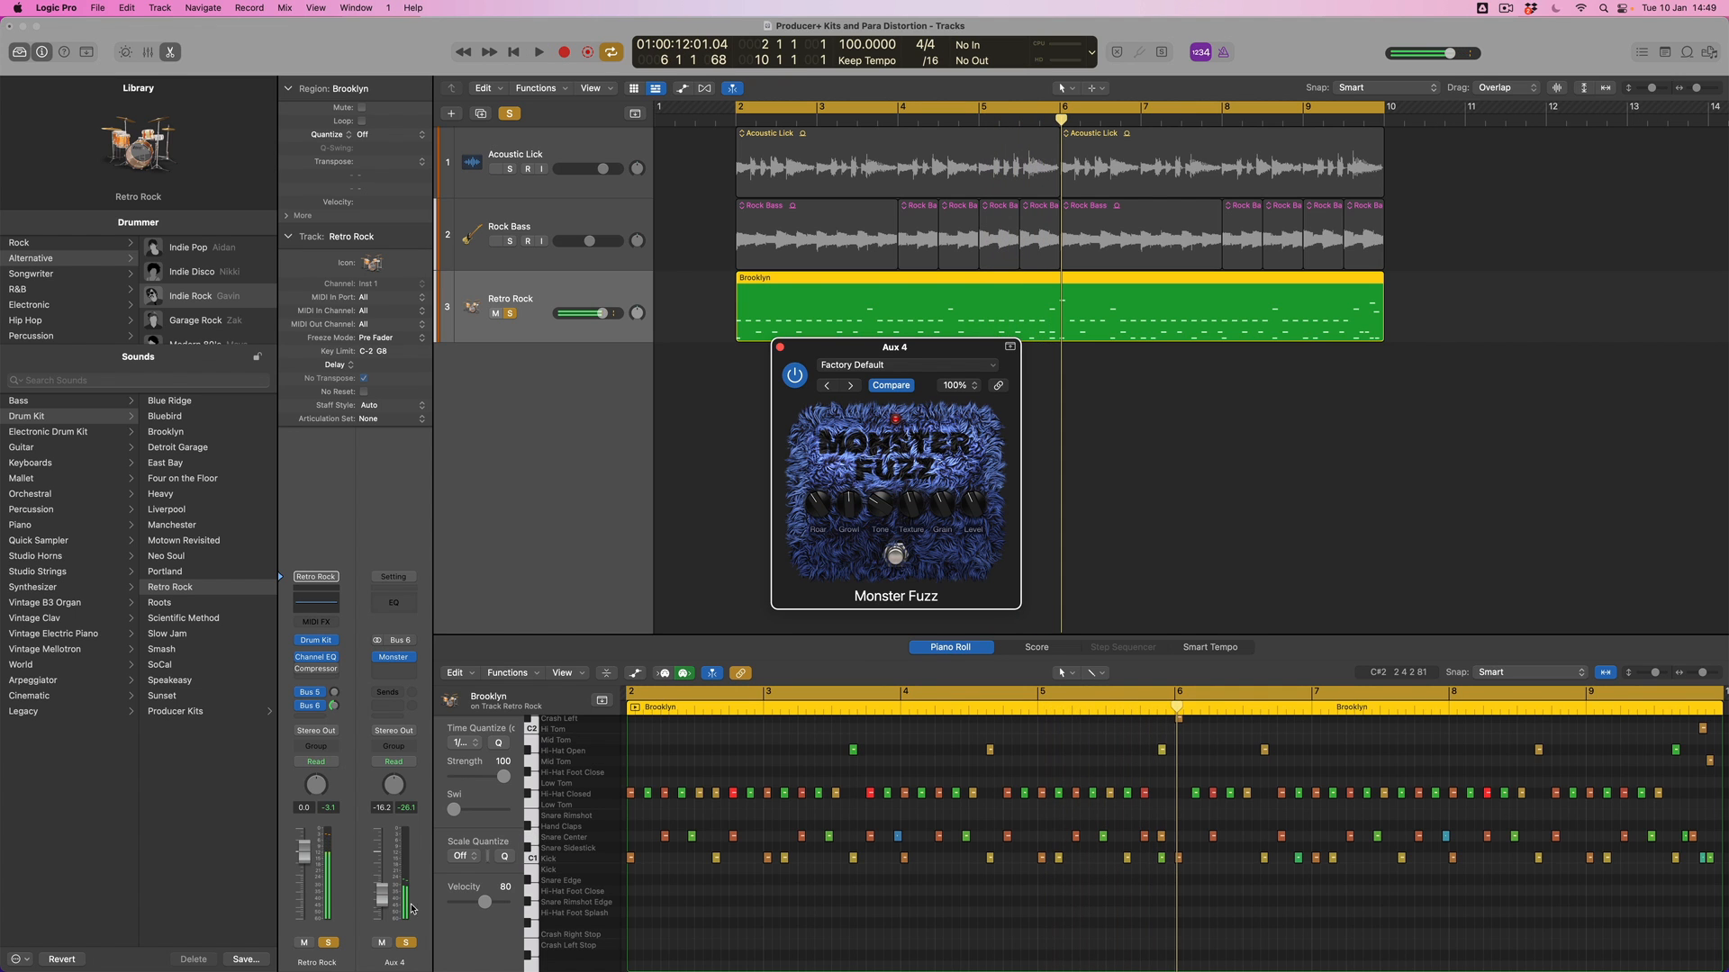
- Take Aux 4 out of solo and compare the drums with Aux 4 muted and unmuted during playback
click(406, 943)
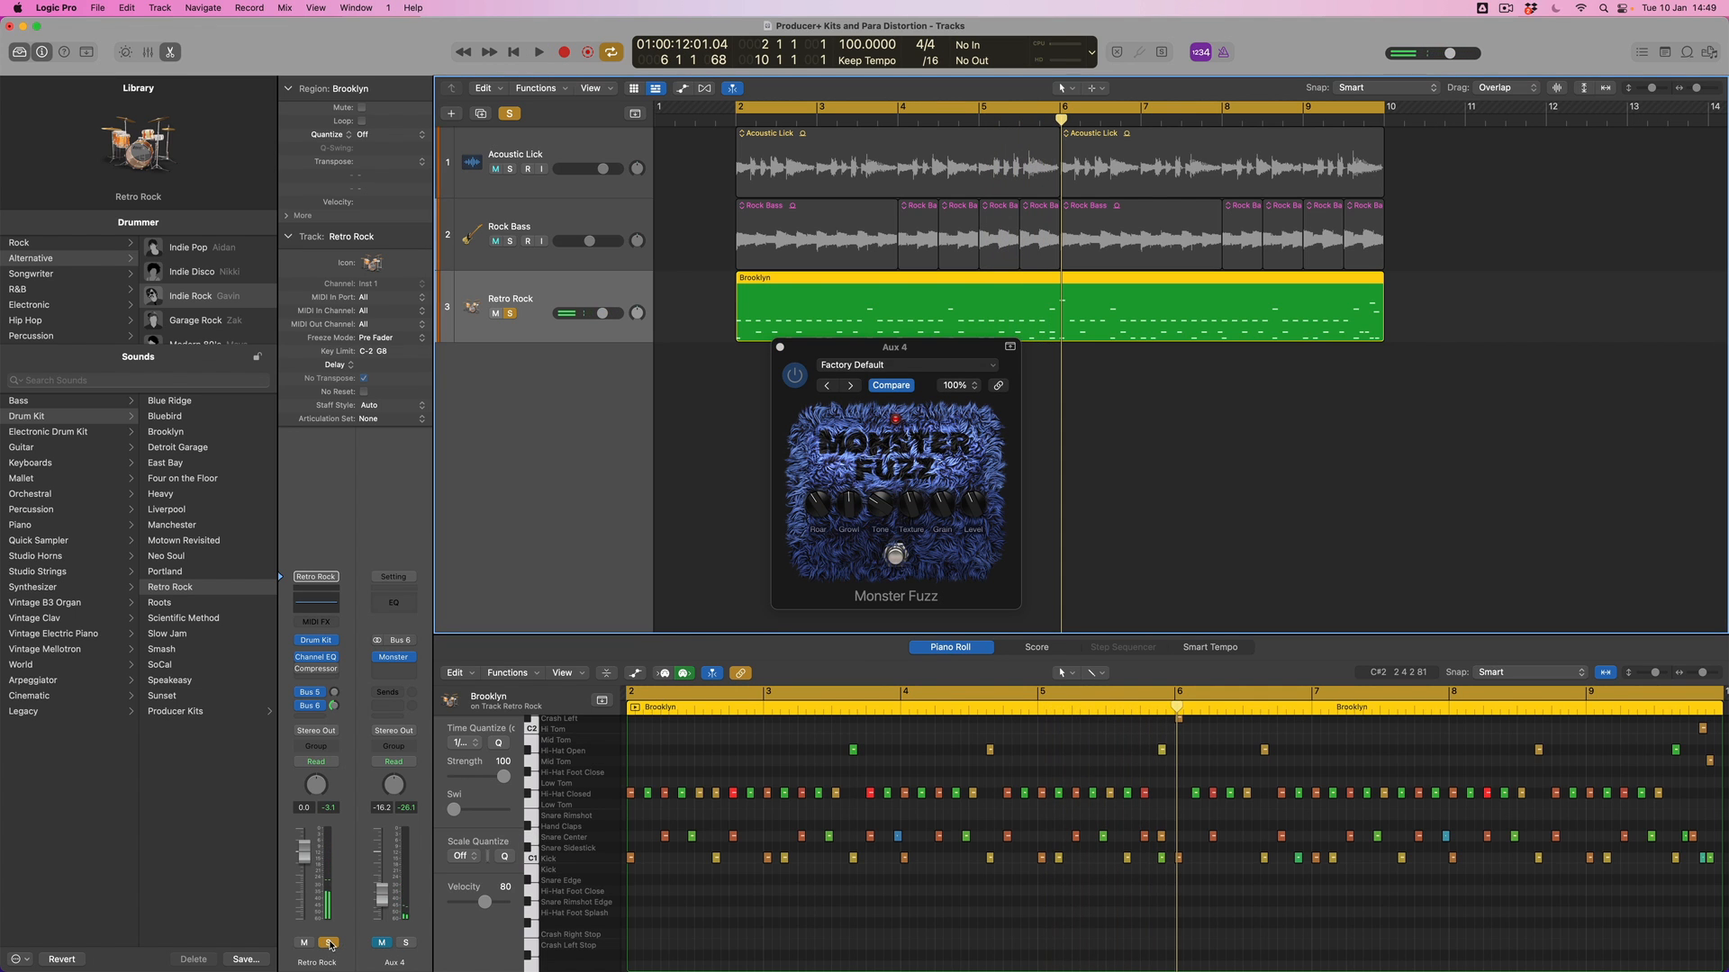
key(Return)
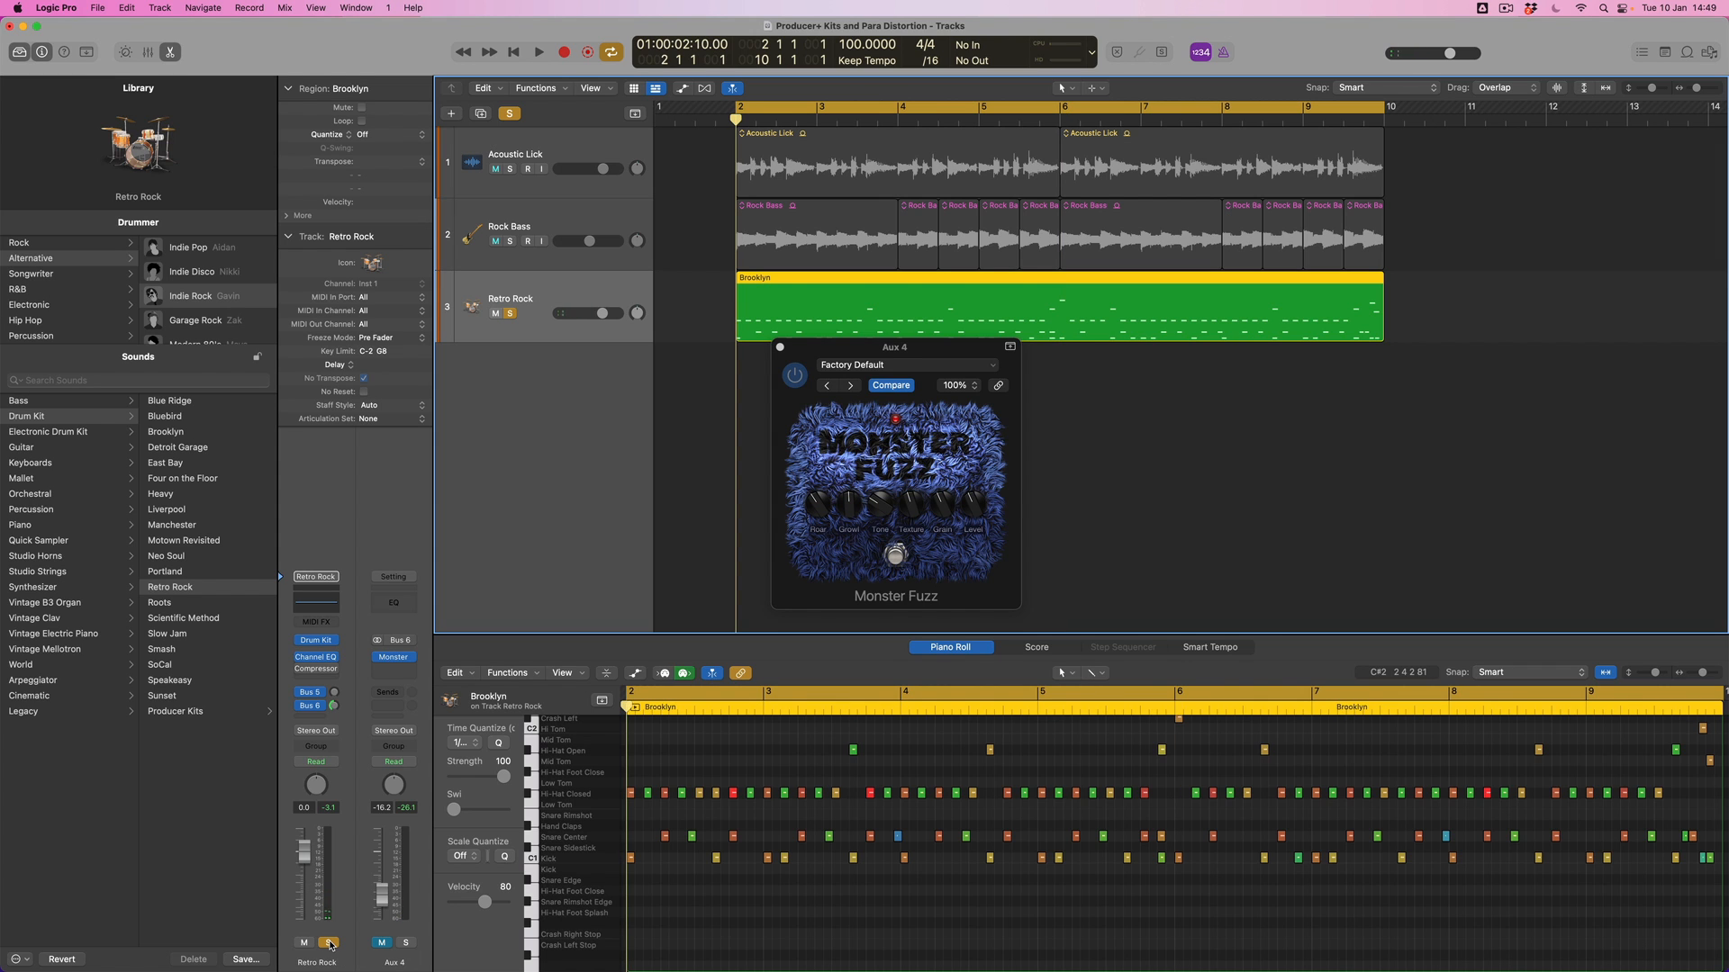
key(space)
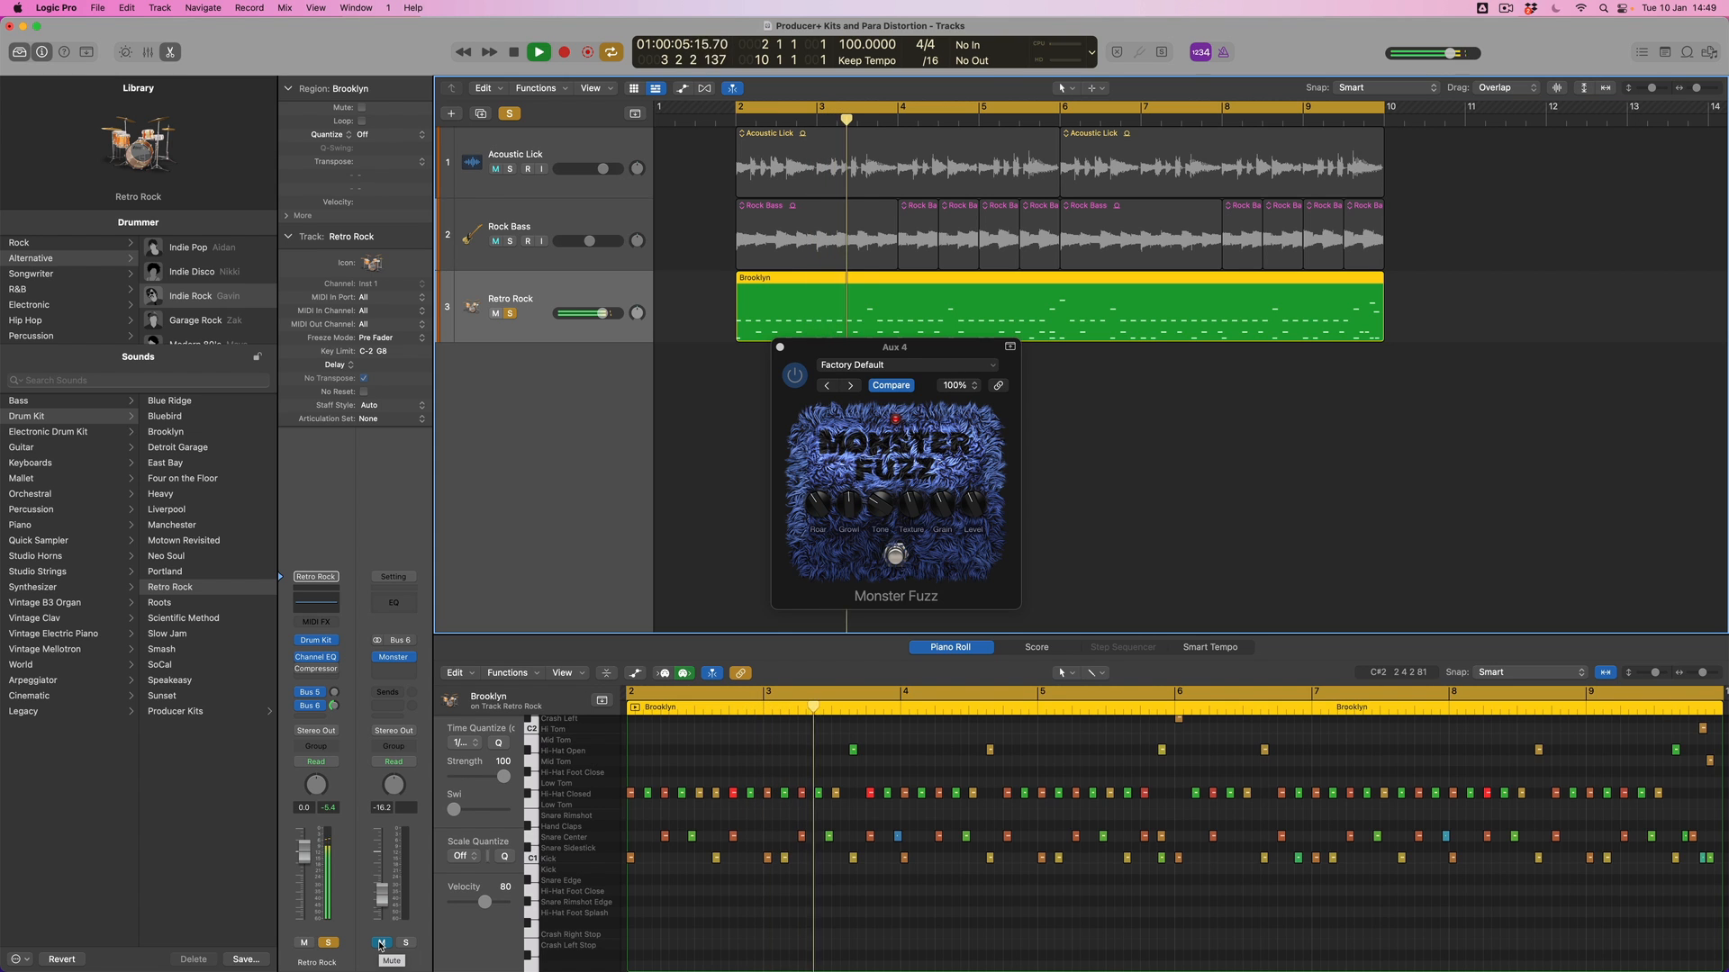
click(380, 943)
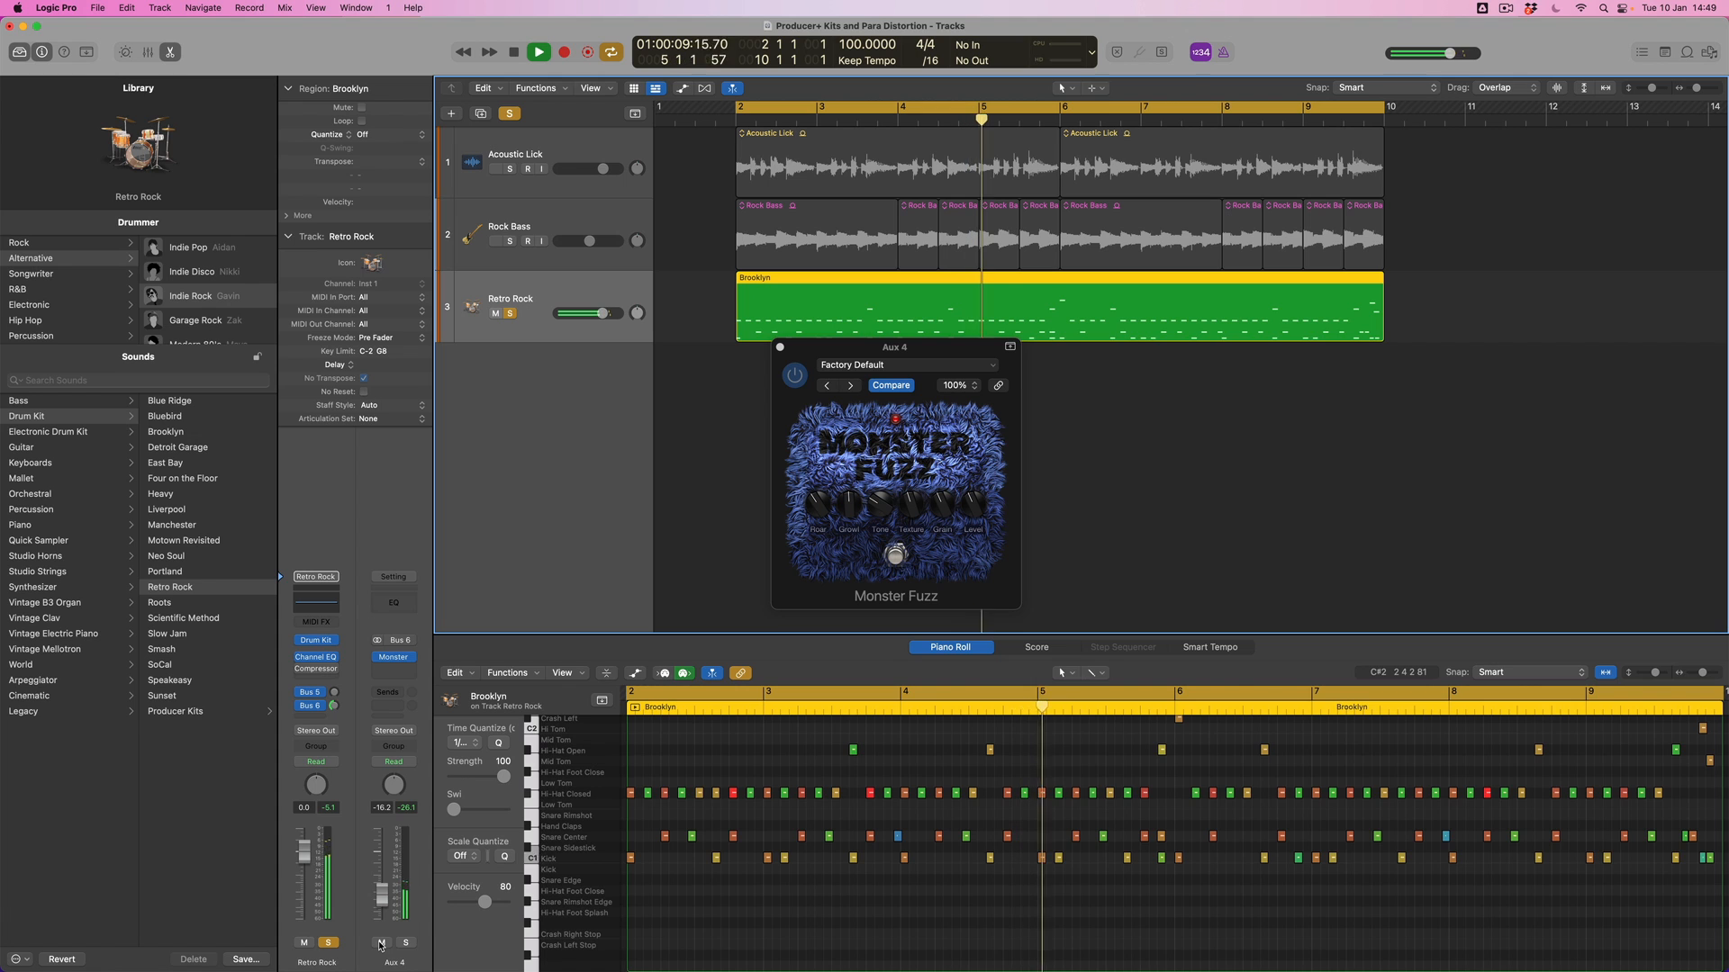
click(380, 943)
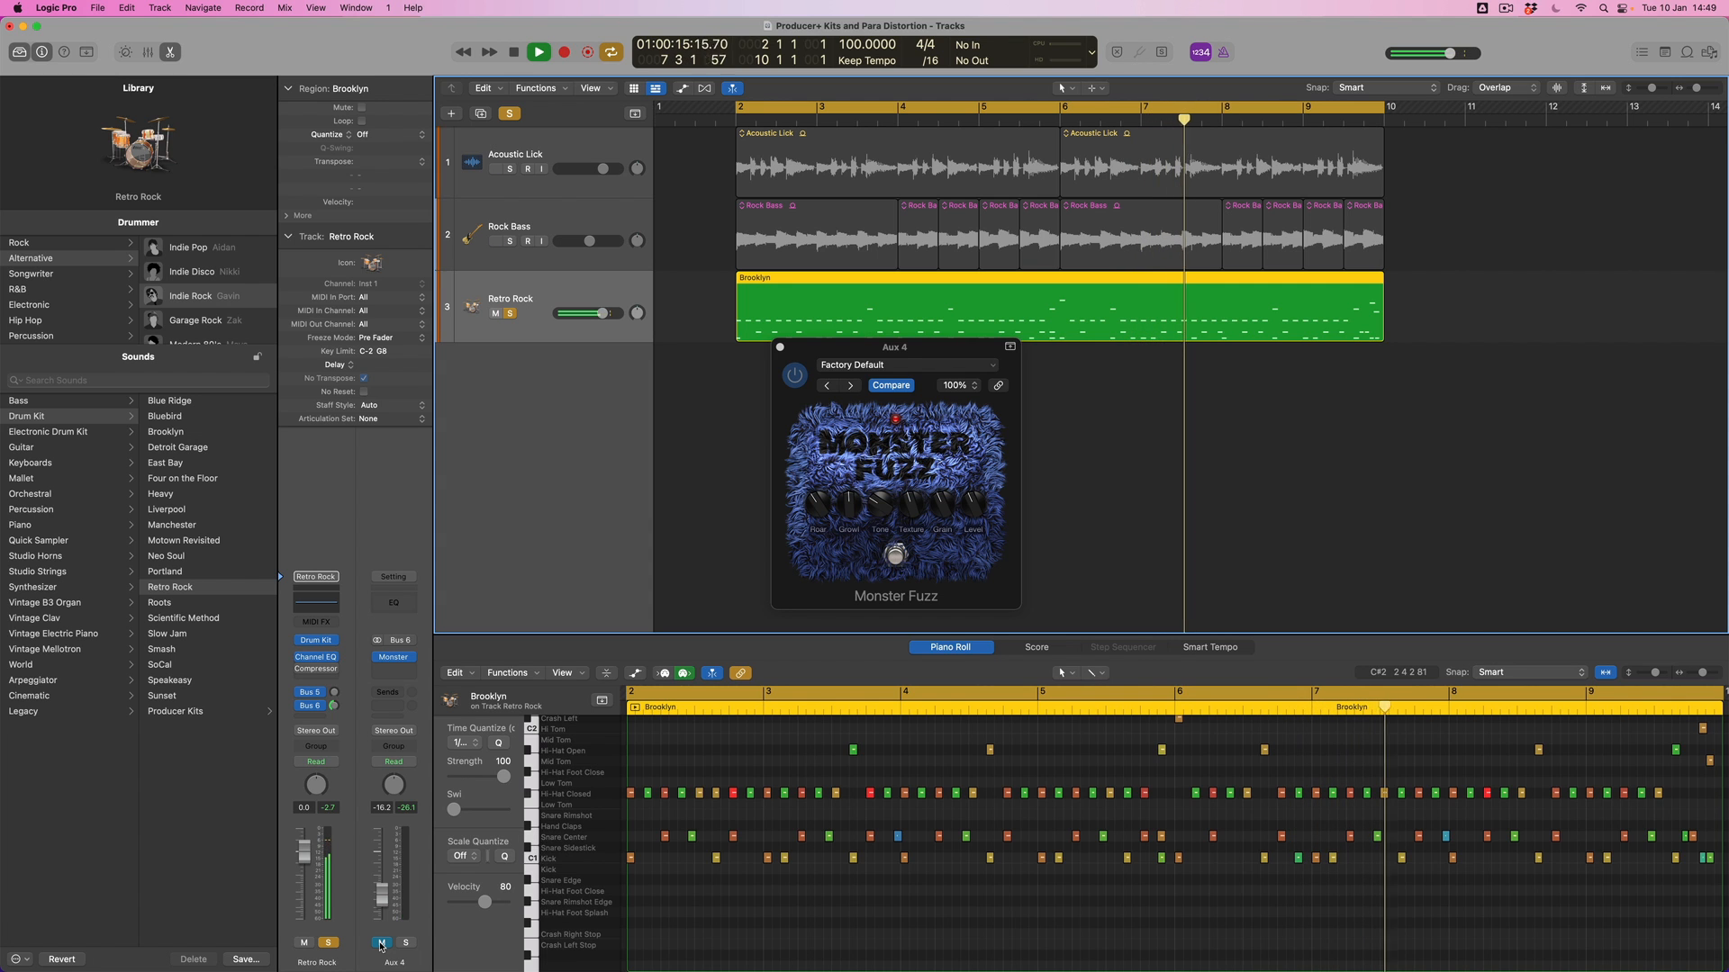
click(380, 943)
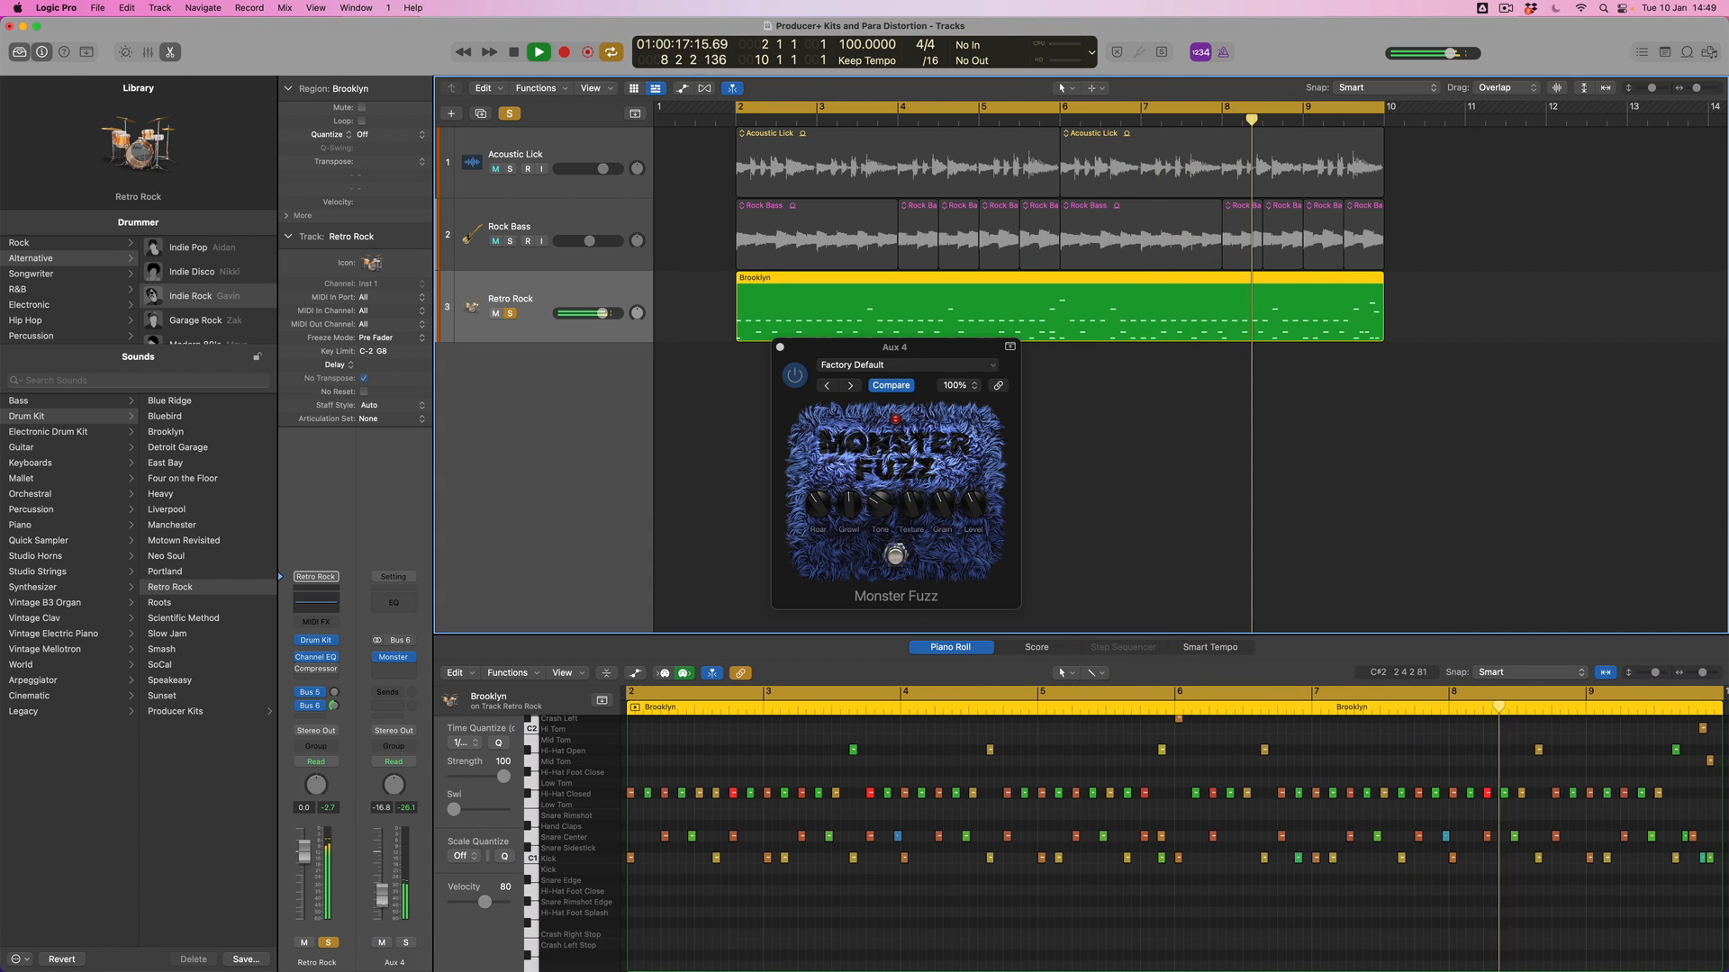
- Play the full mix without solos, unmute Aux 4 partway through, and raise its volume to -13.6 dB
click(842, 507)
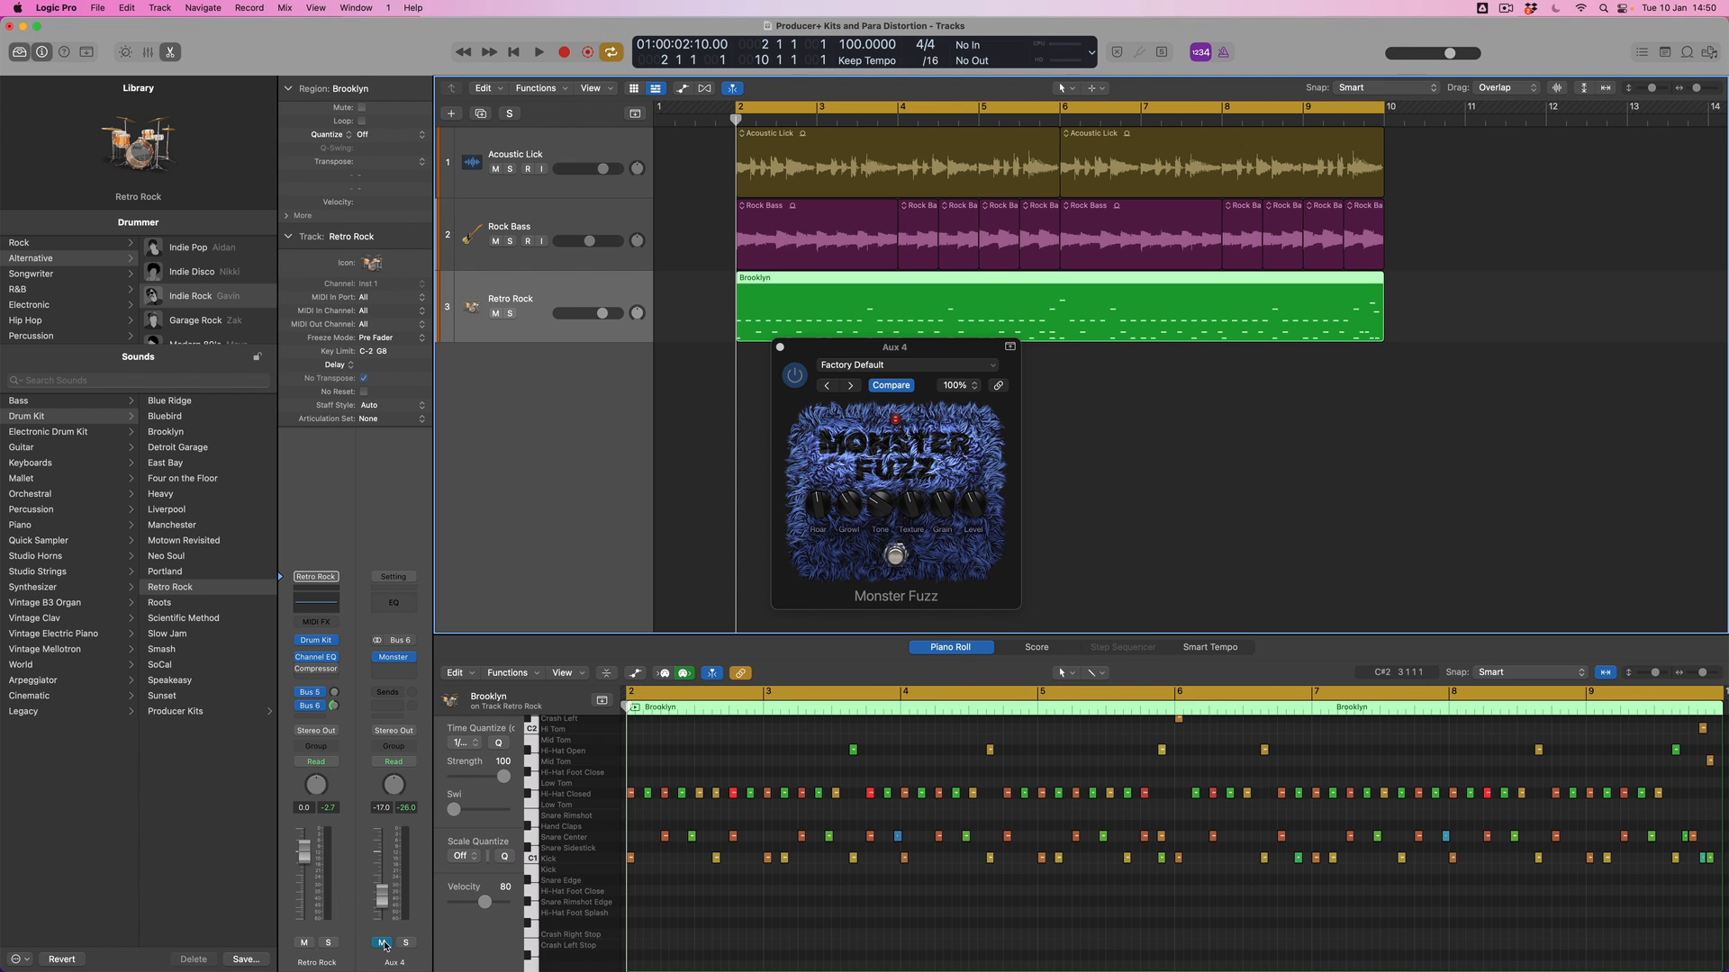
key(space)
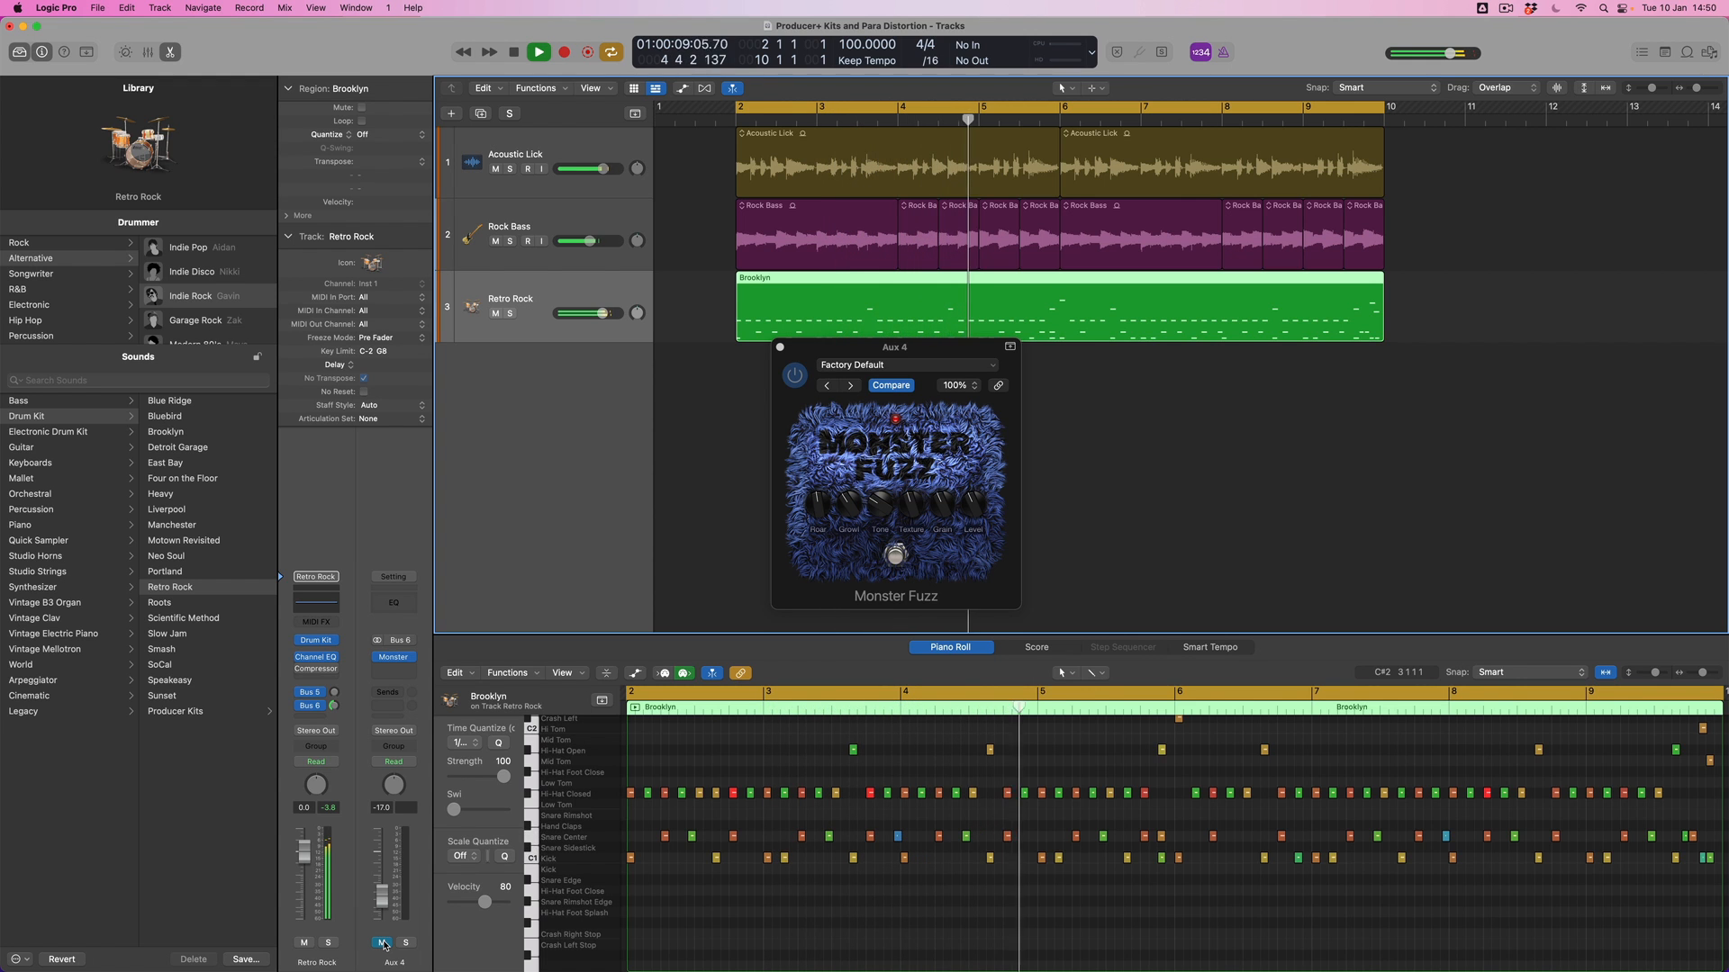
click(382, 943)
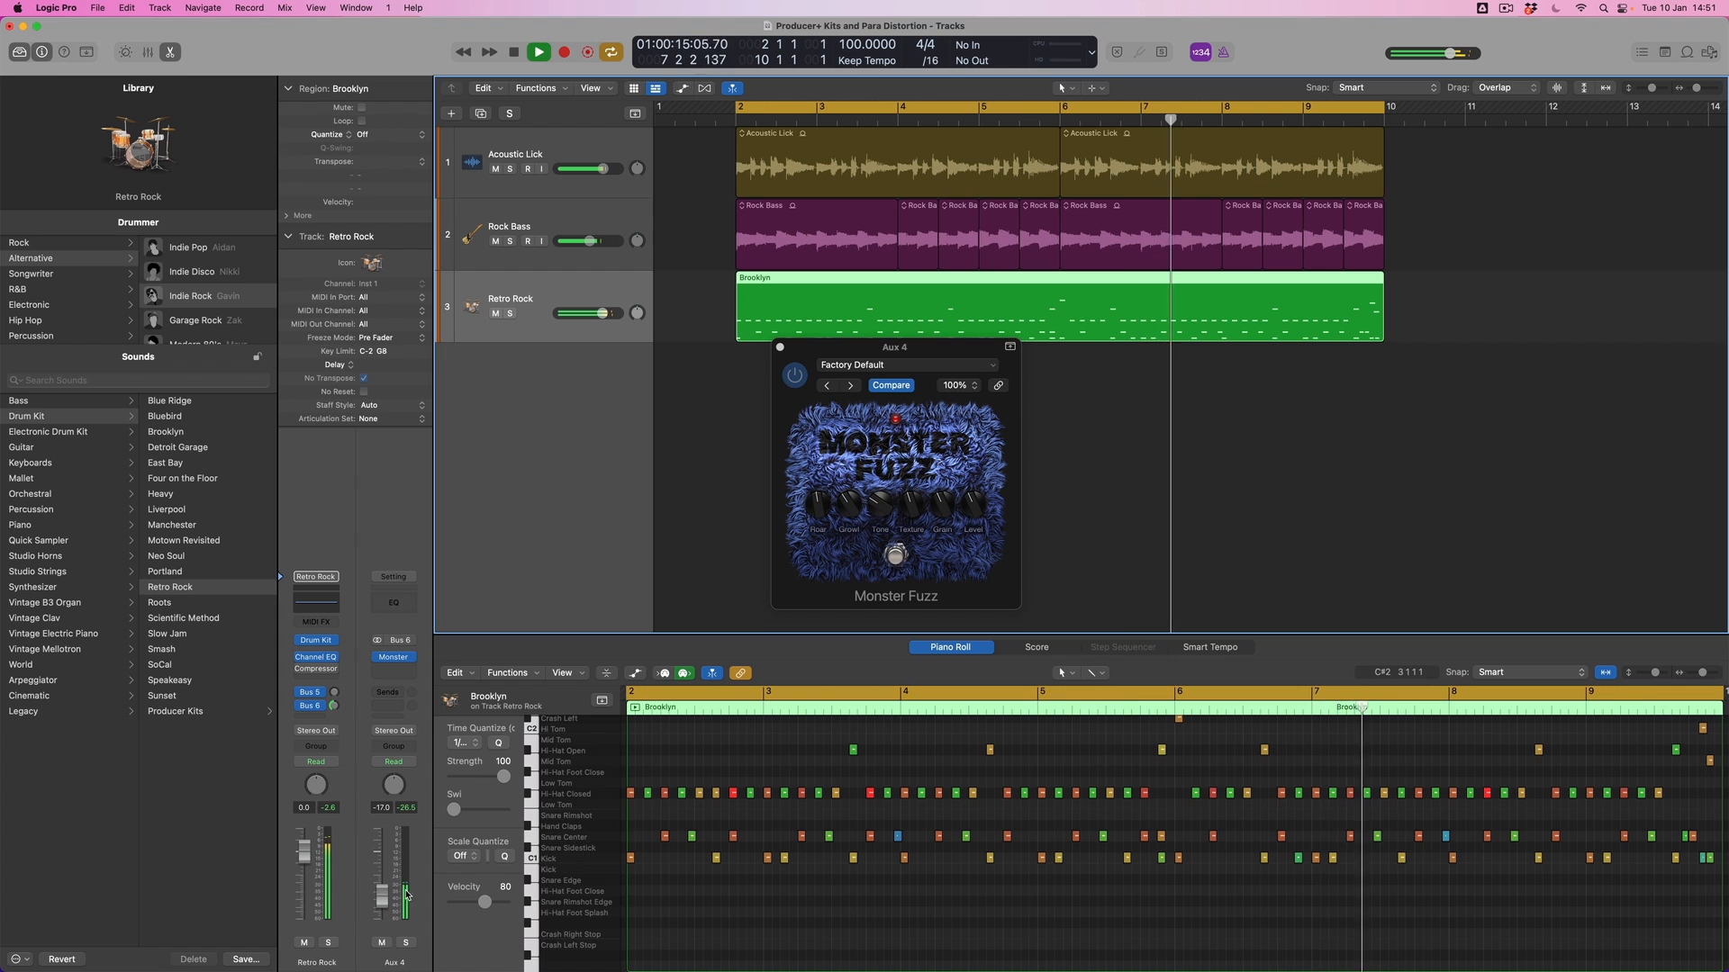
drag(382, 894, 387, 883)
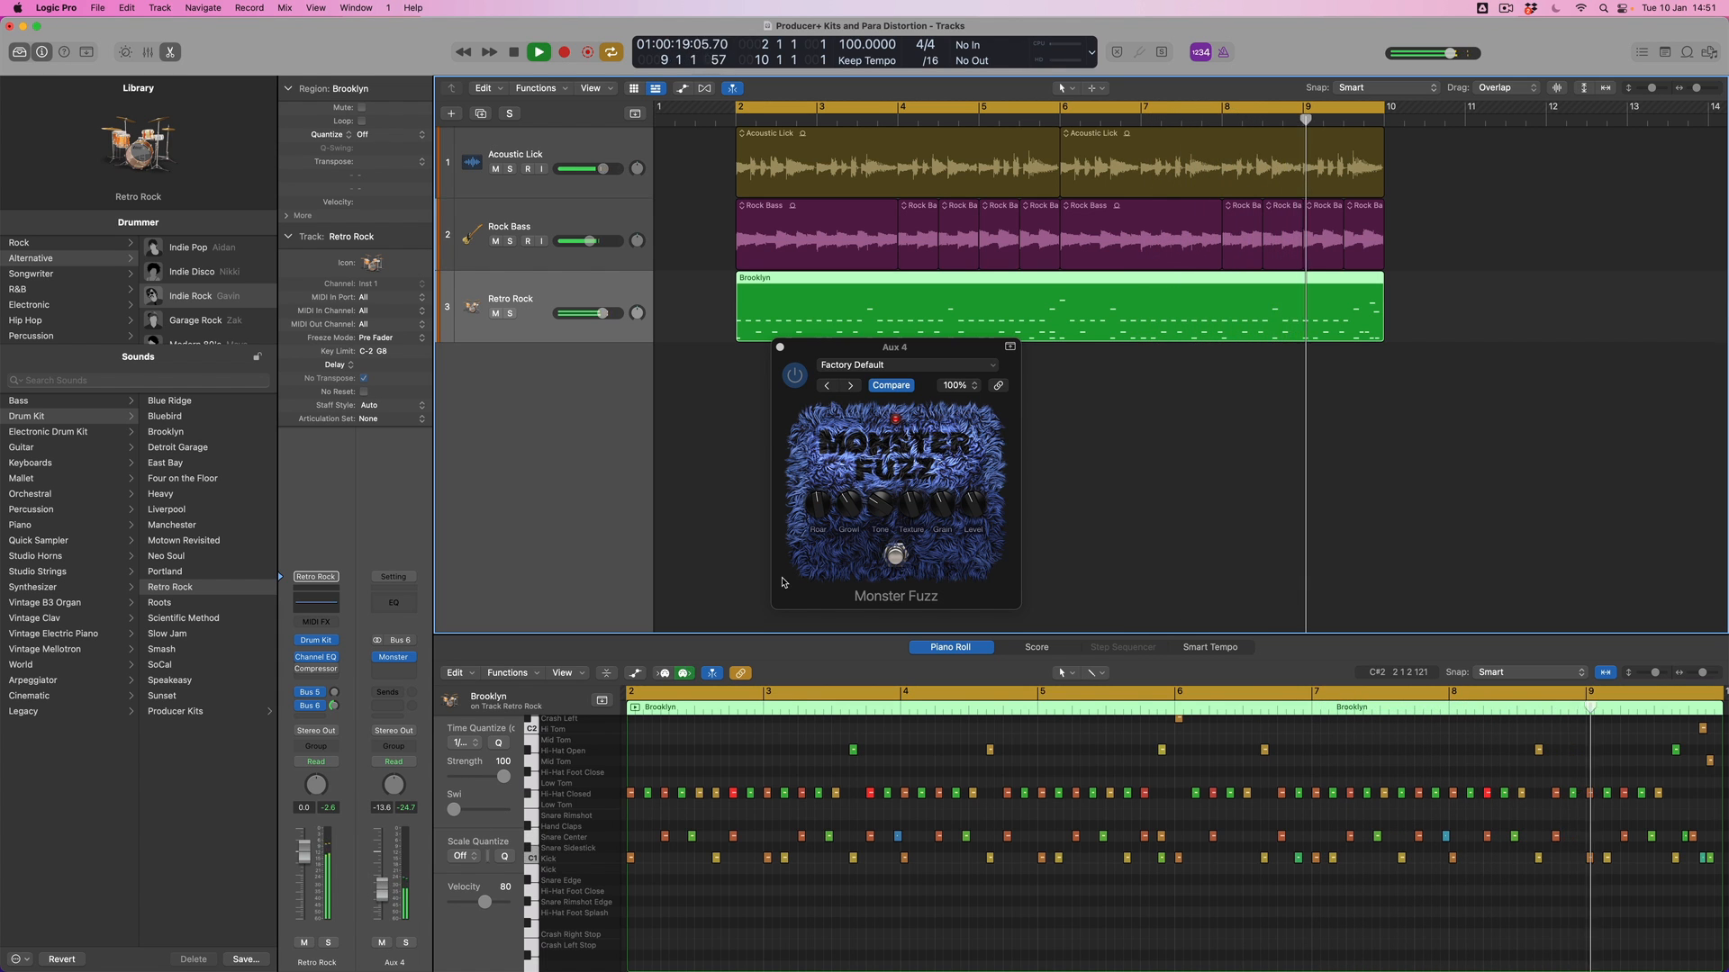
- Compare the full mix with and without Aux 4 and lower its volume to -17.4 dB
click(879, 506)
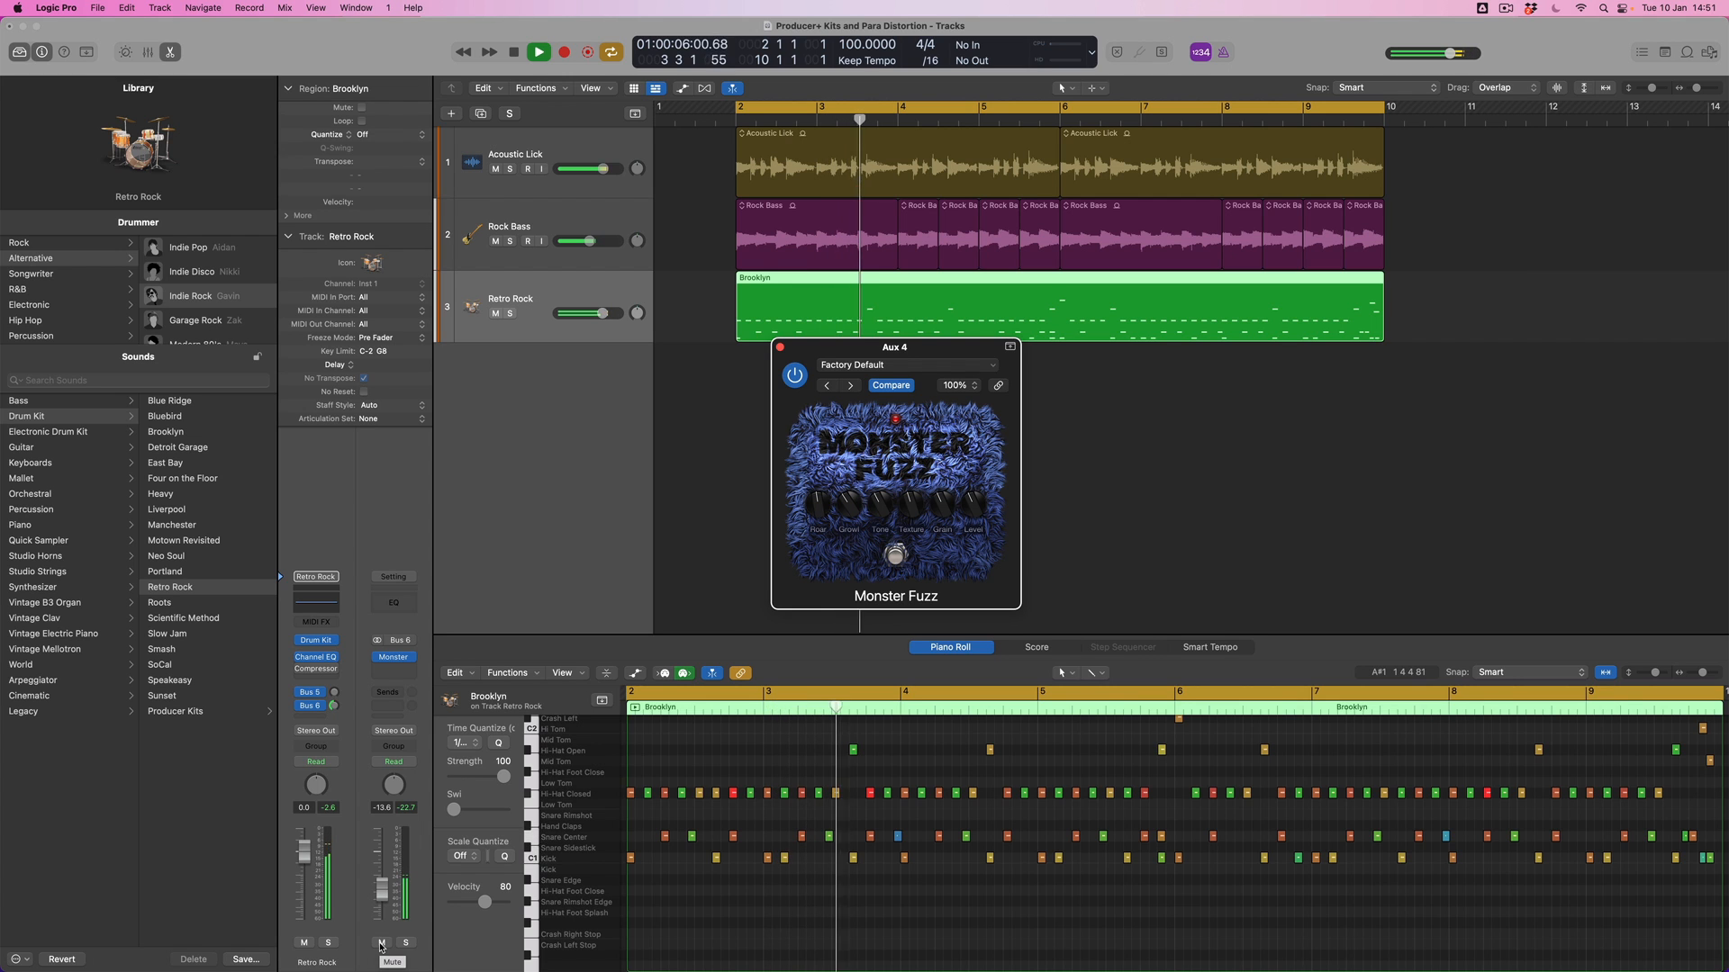
click(381, 943)
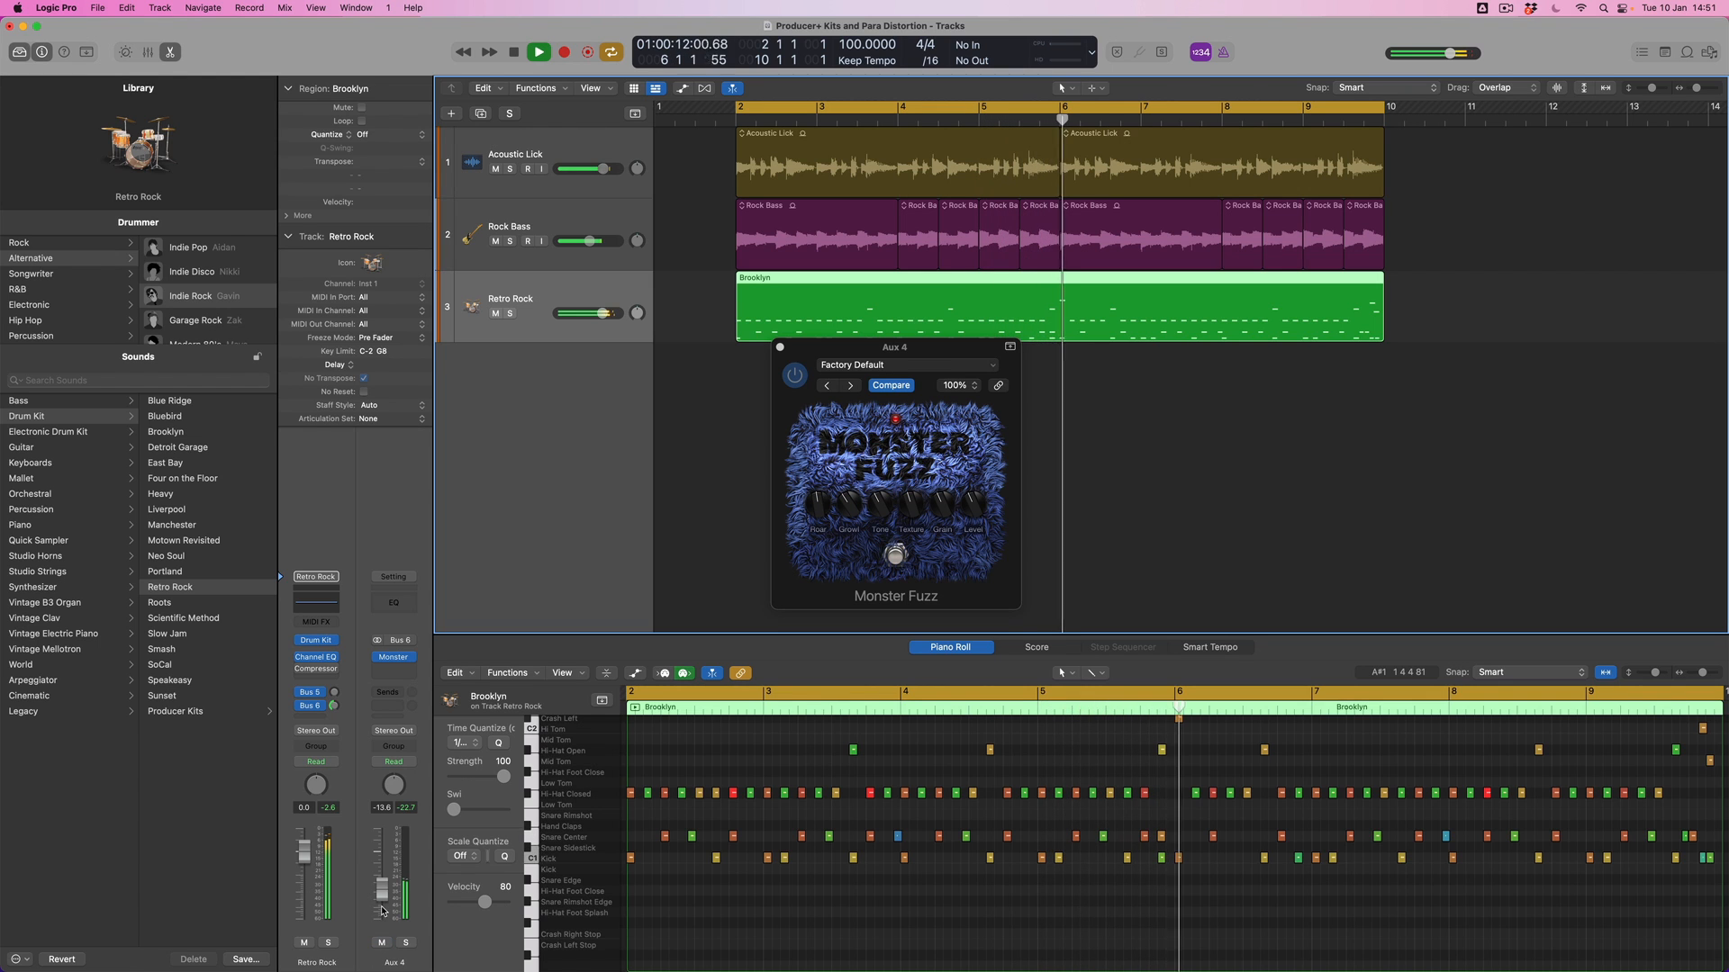
click(380, 943)
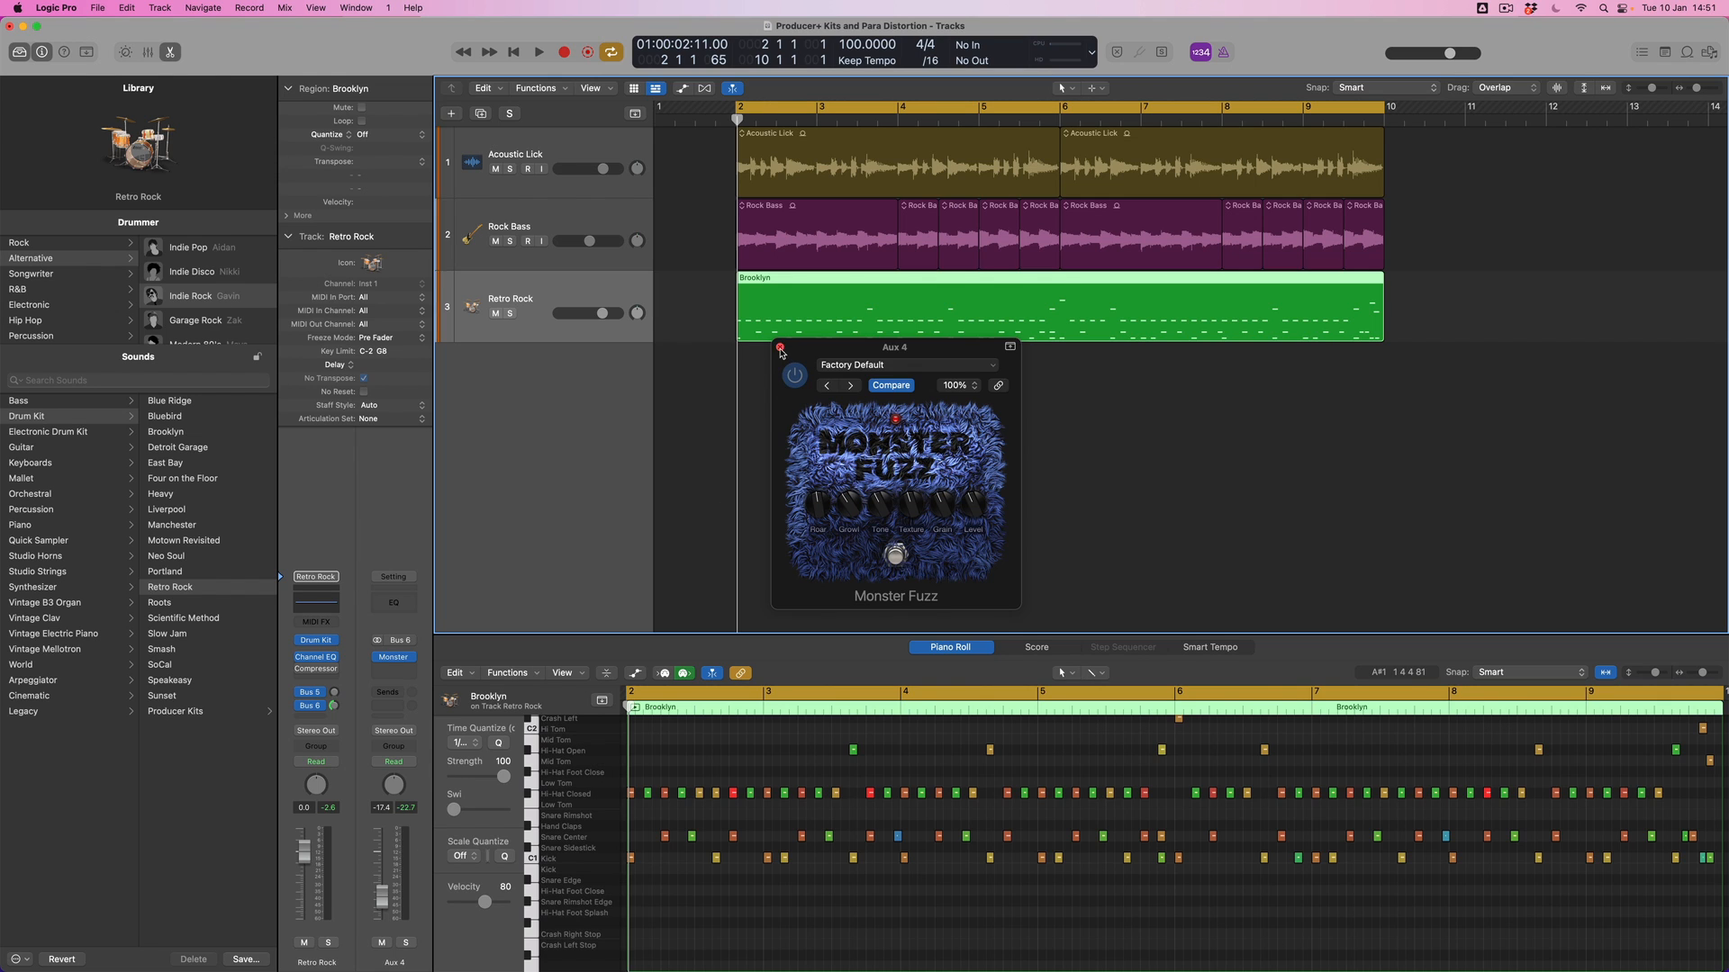
- Close the Monster Fuzz window and load the Retro Rock+ Producer Kit on the drum track
click(781, 348)
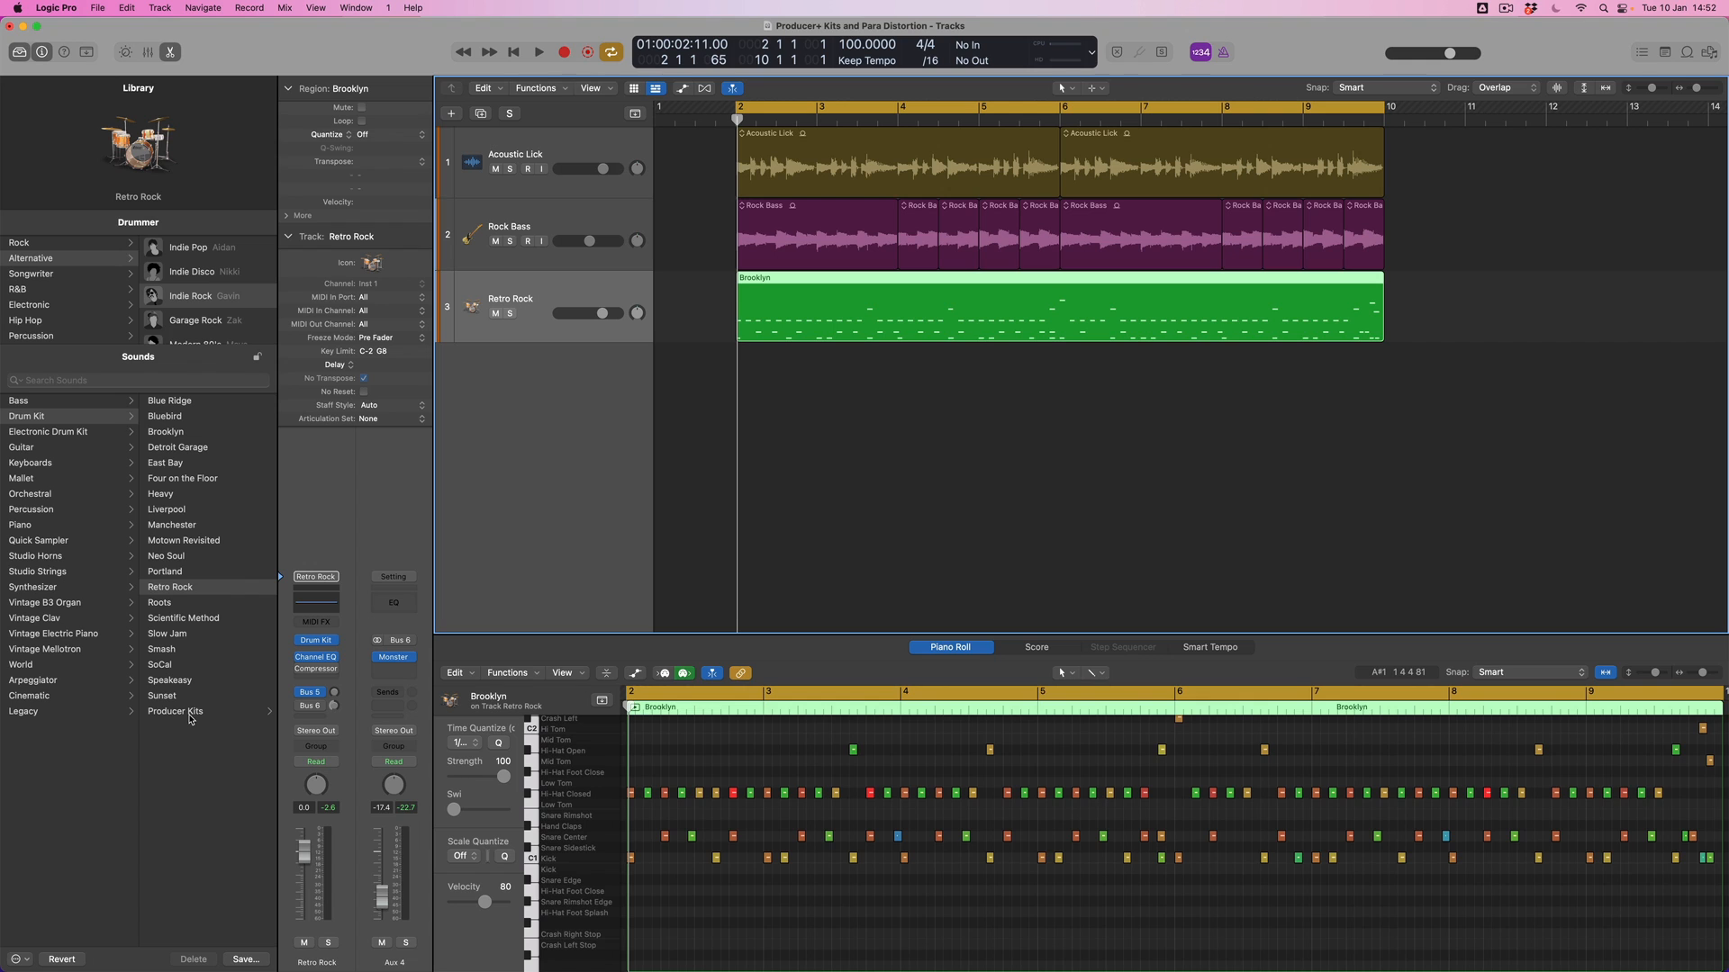
click(189, 711)
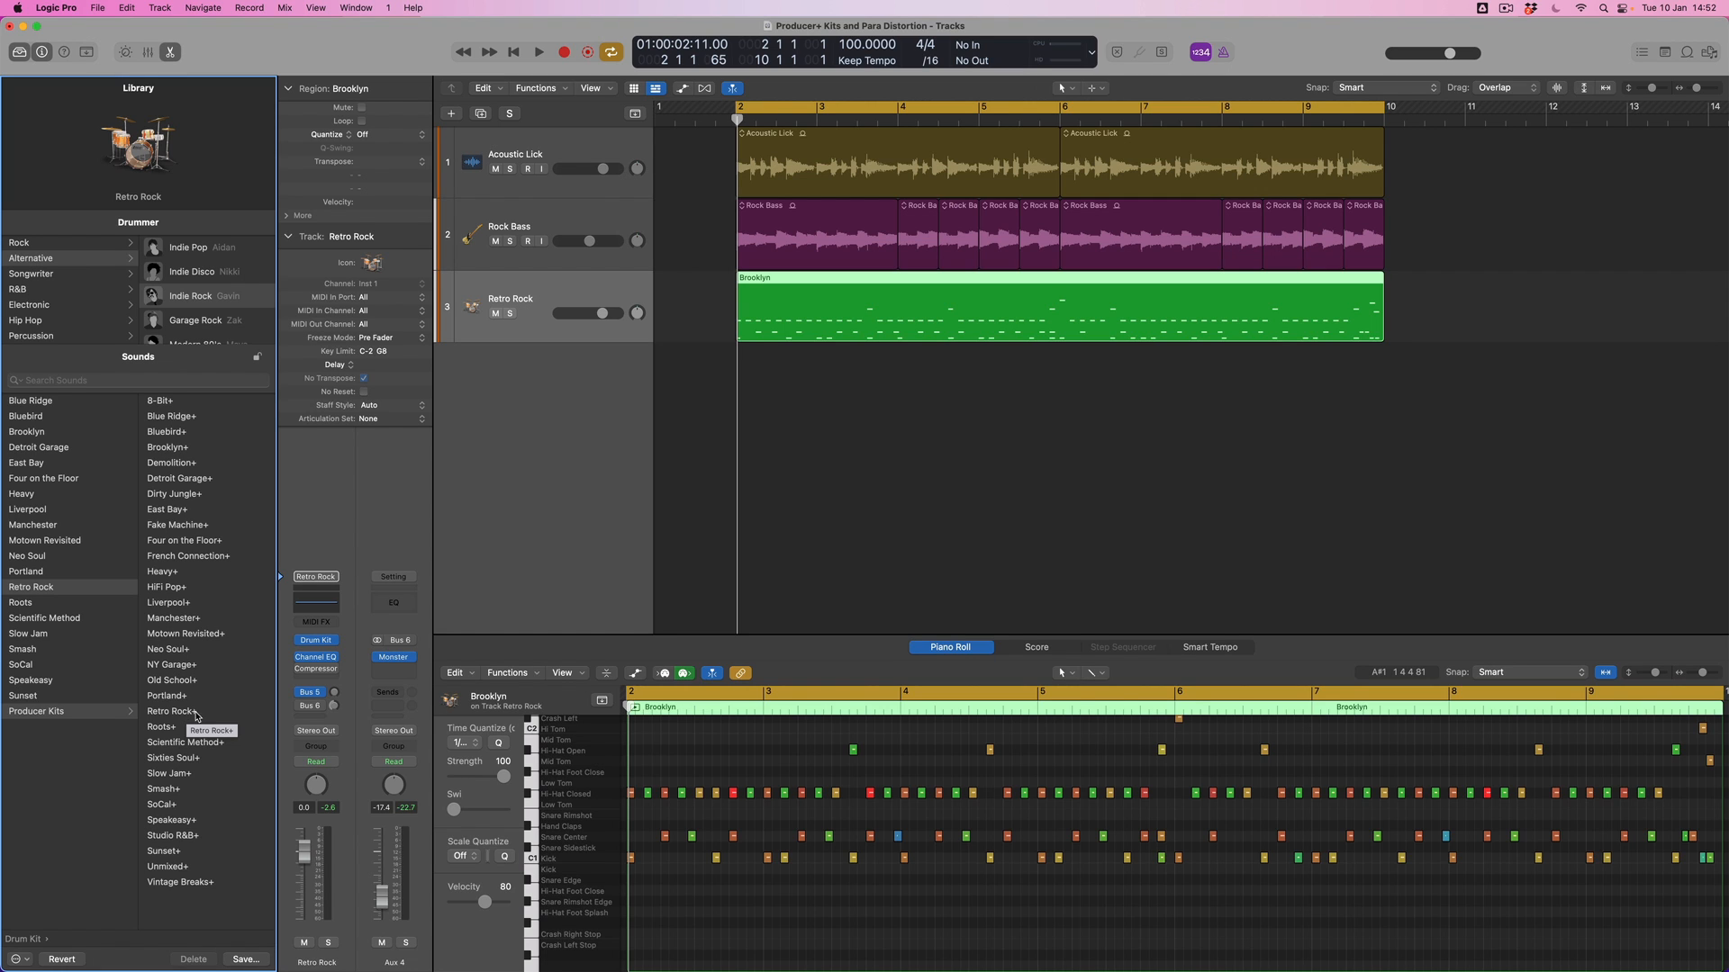
click(184, 714)
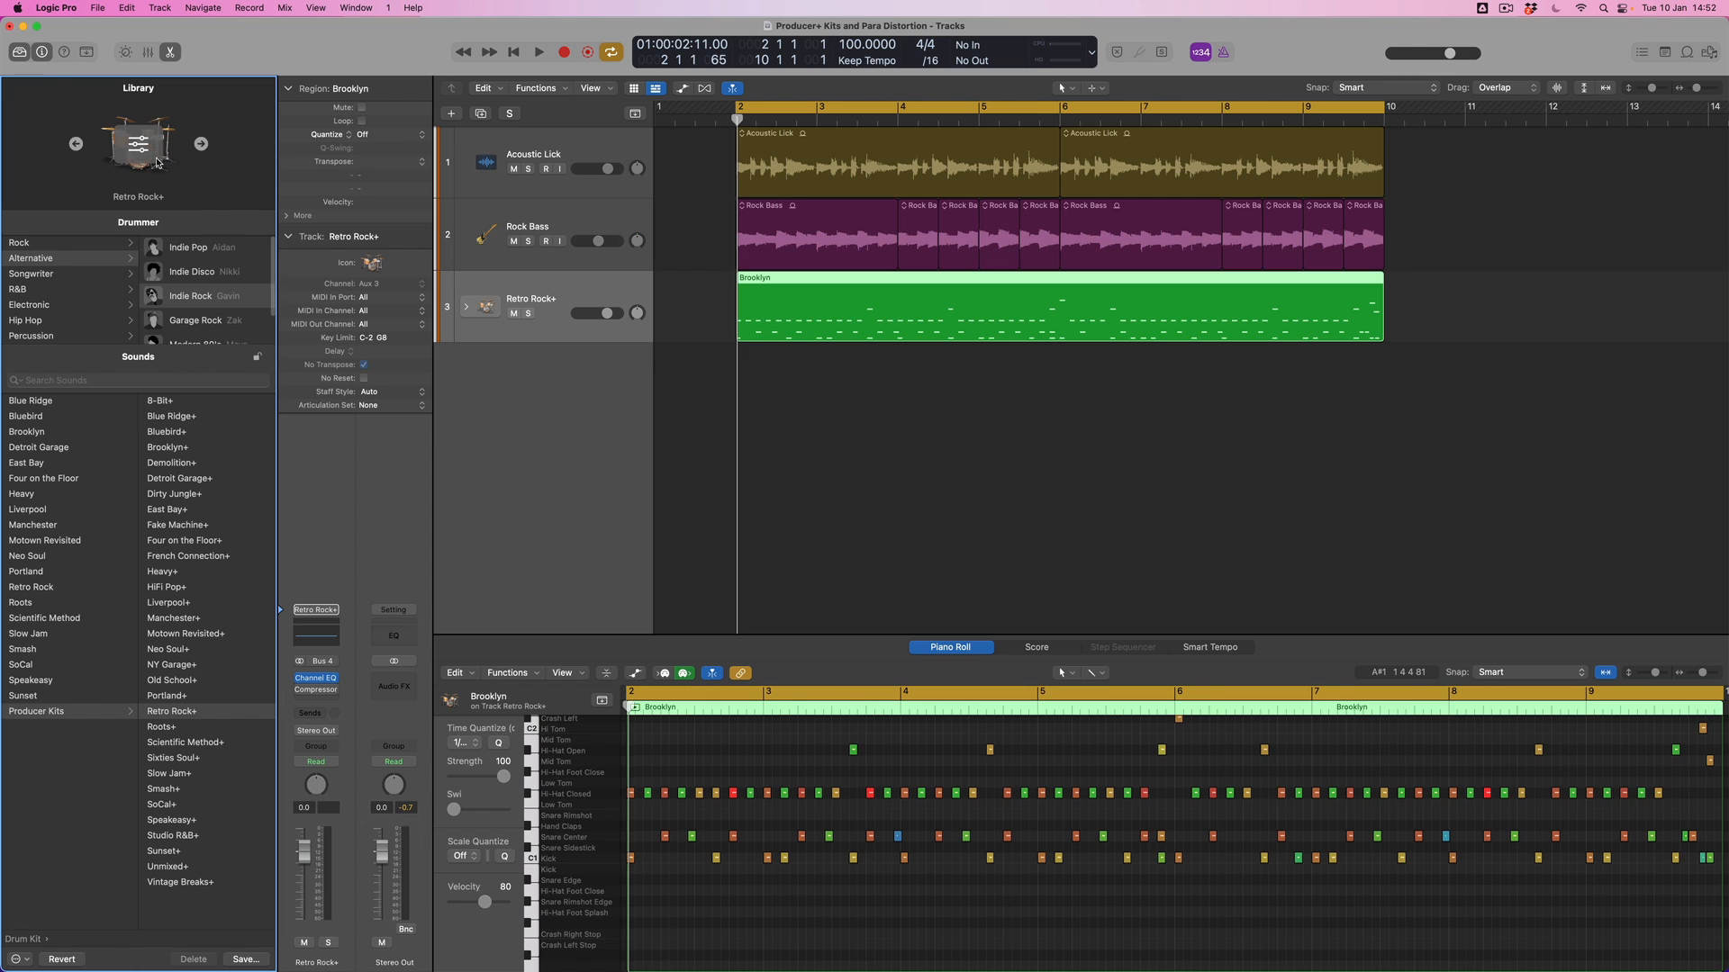
- Hide the Library and the Piano Roll editor, and expand the Retro Rock+ track stack to show its subtracks
key(y)
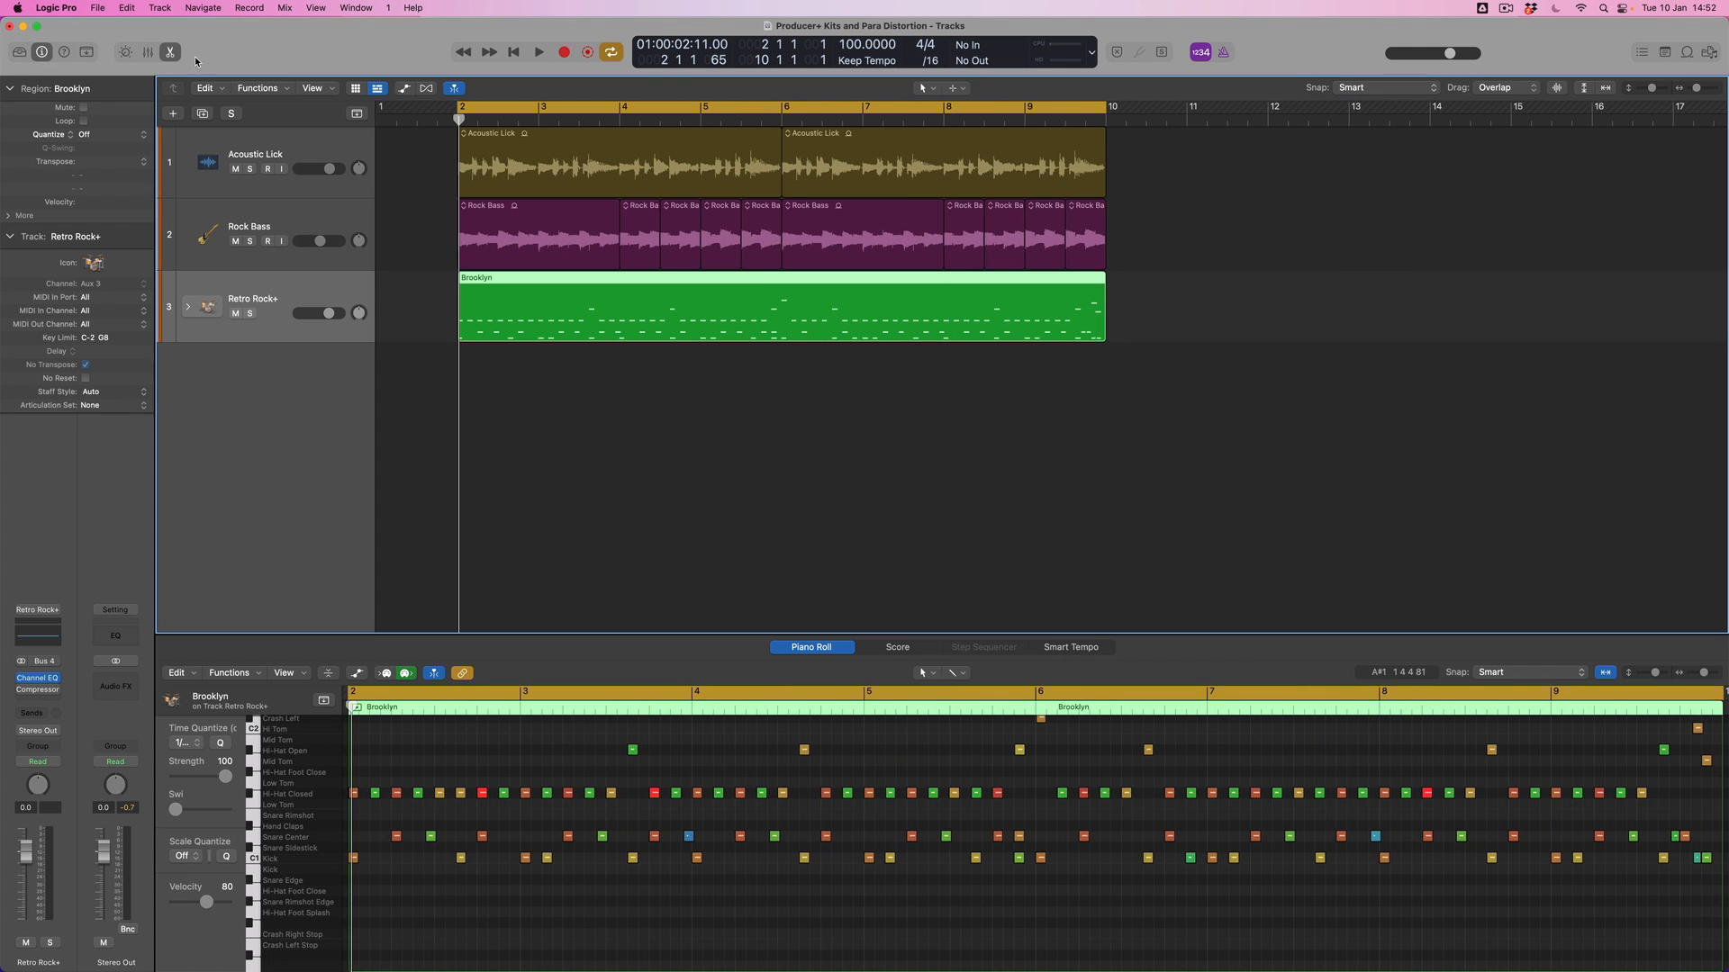
click(173, 53)
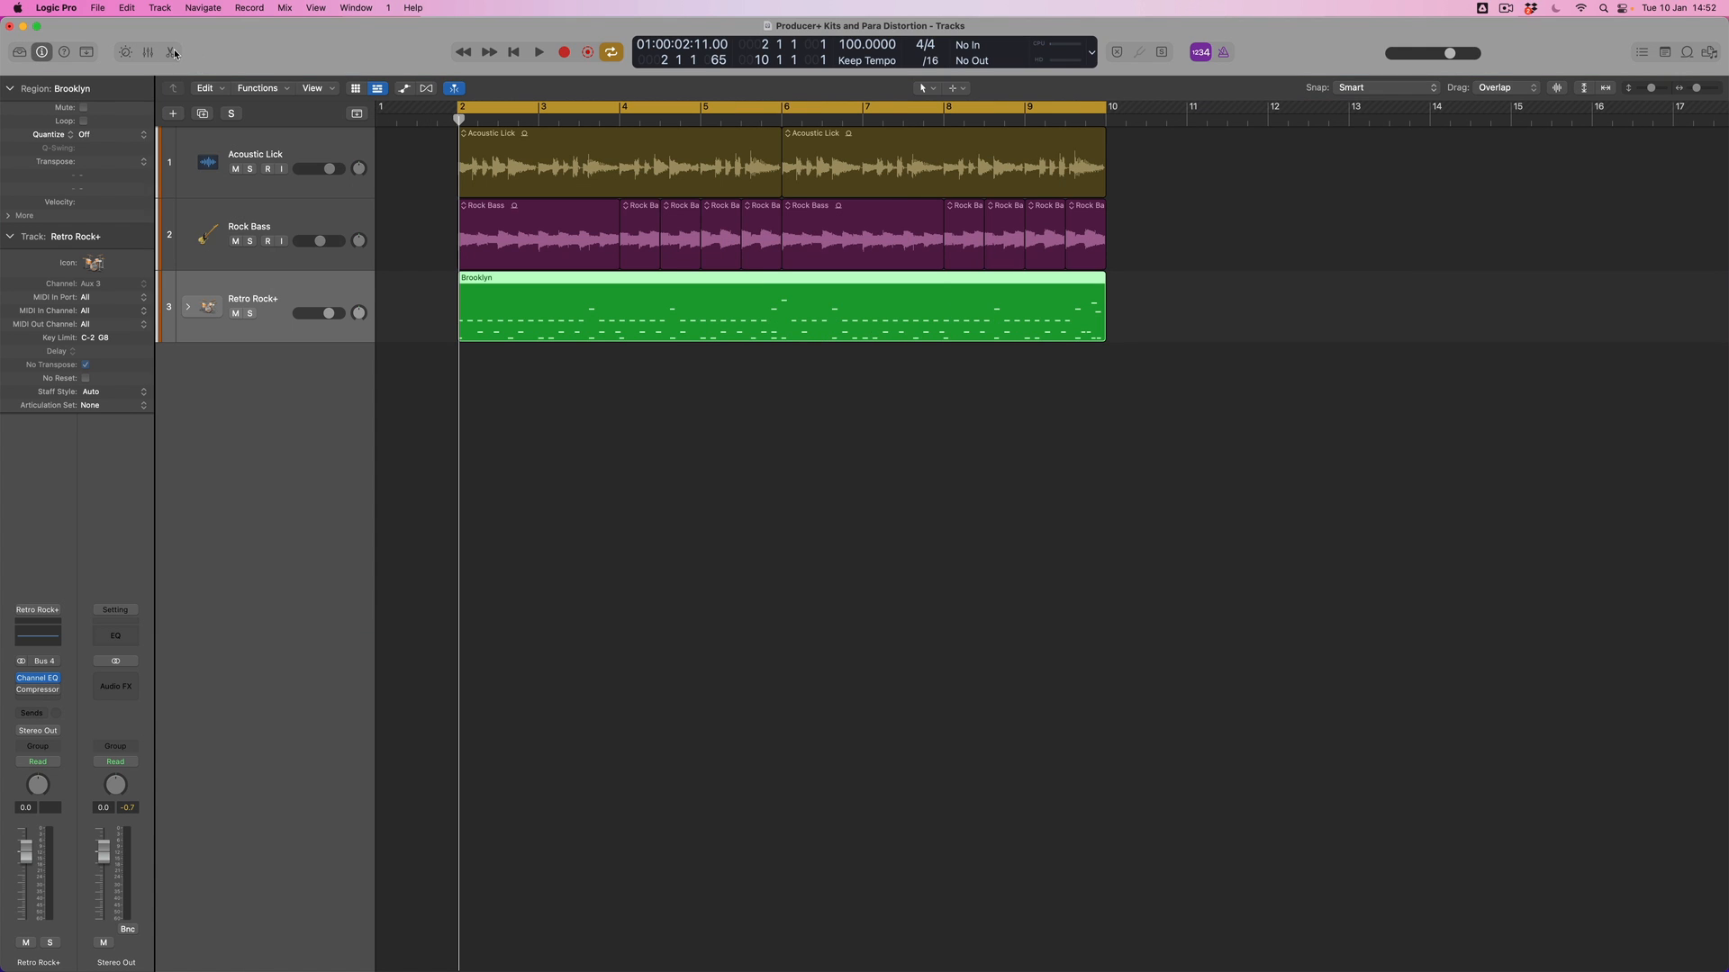
click(188, 308)
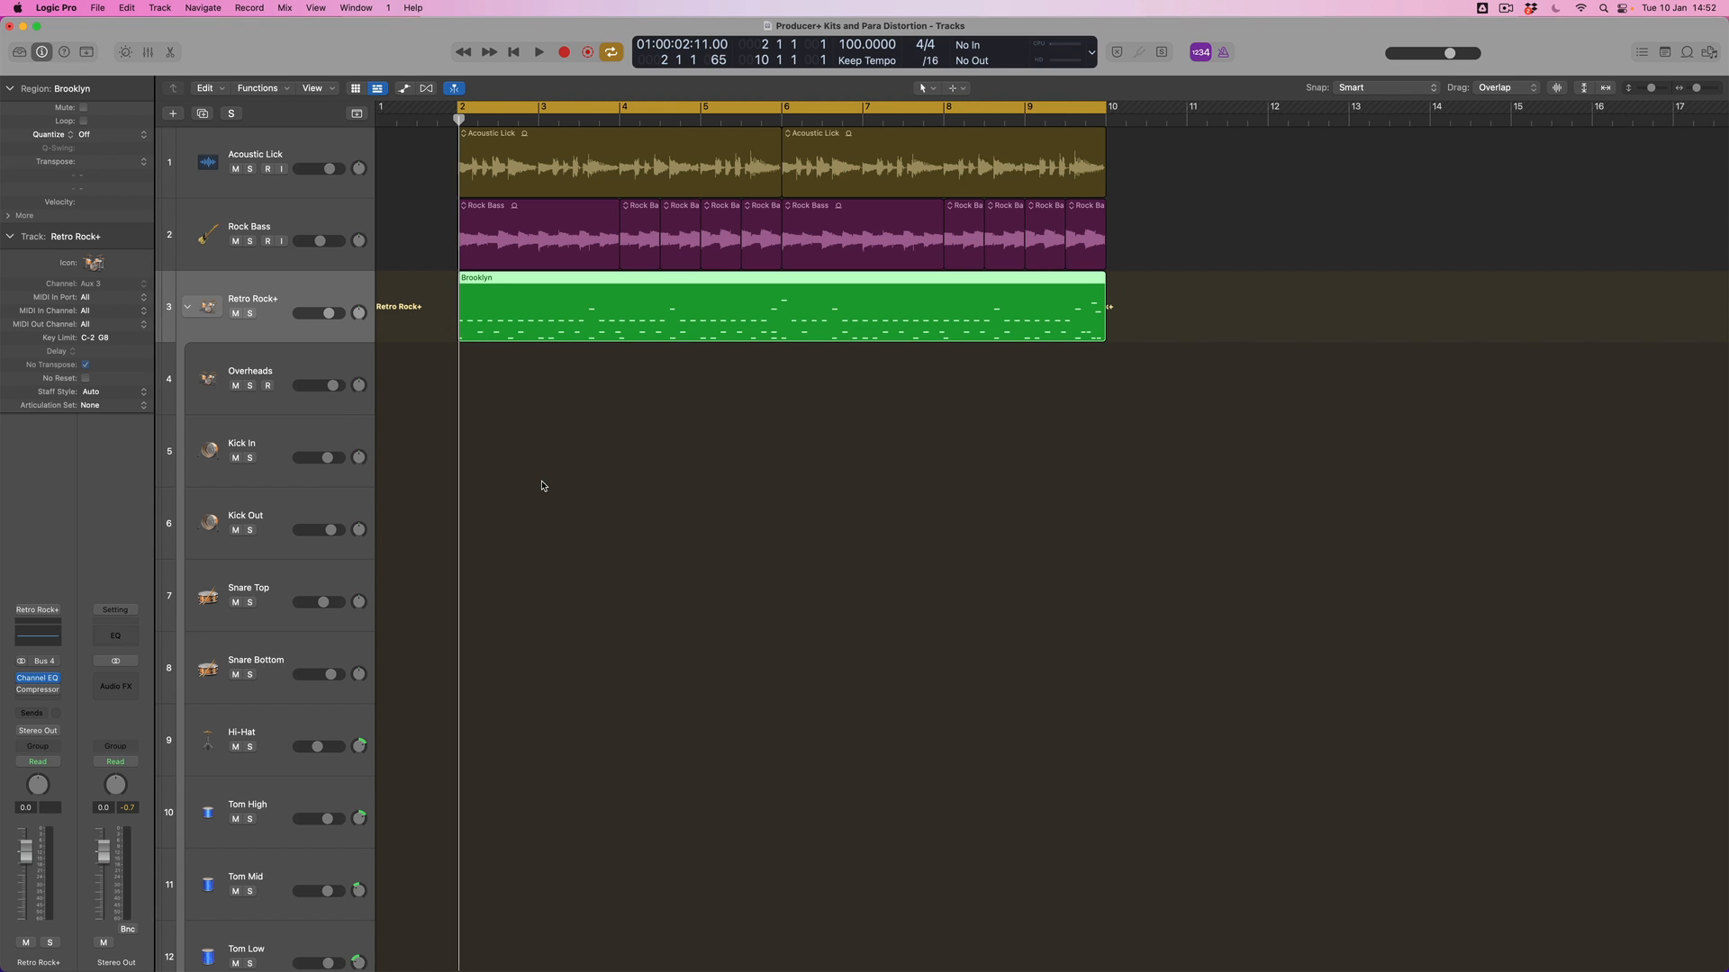
- Examine the Retro Rock+ kit's channel strips in the Mixer, close it, and look through the kit's subtracks
click(148, 51)
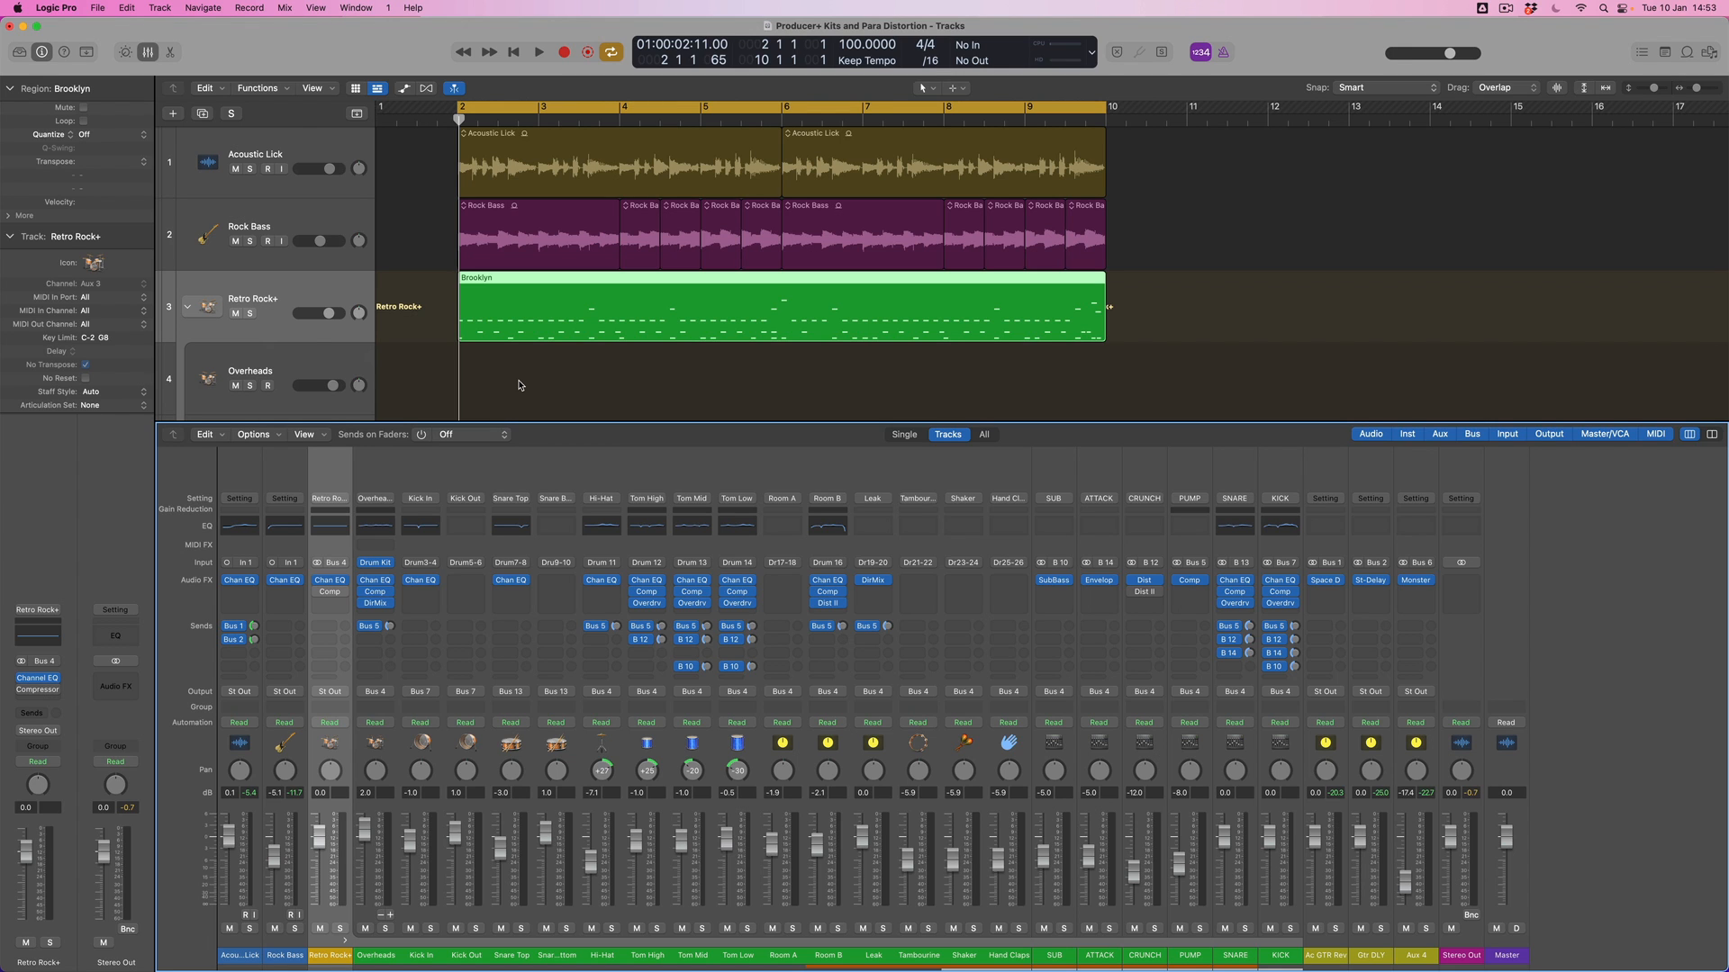
scroll(491, 379, down, 2)
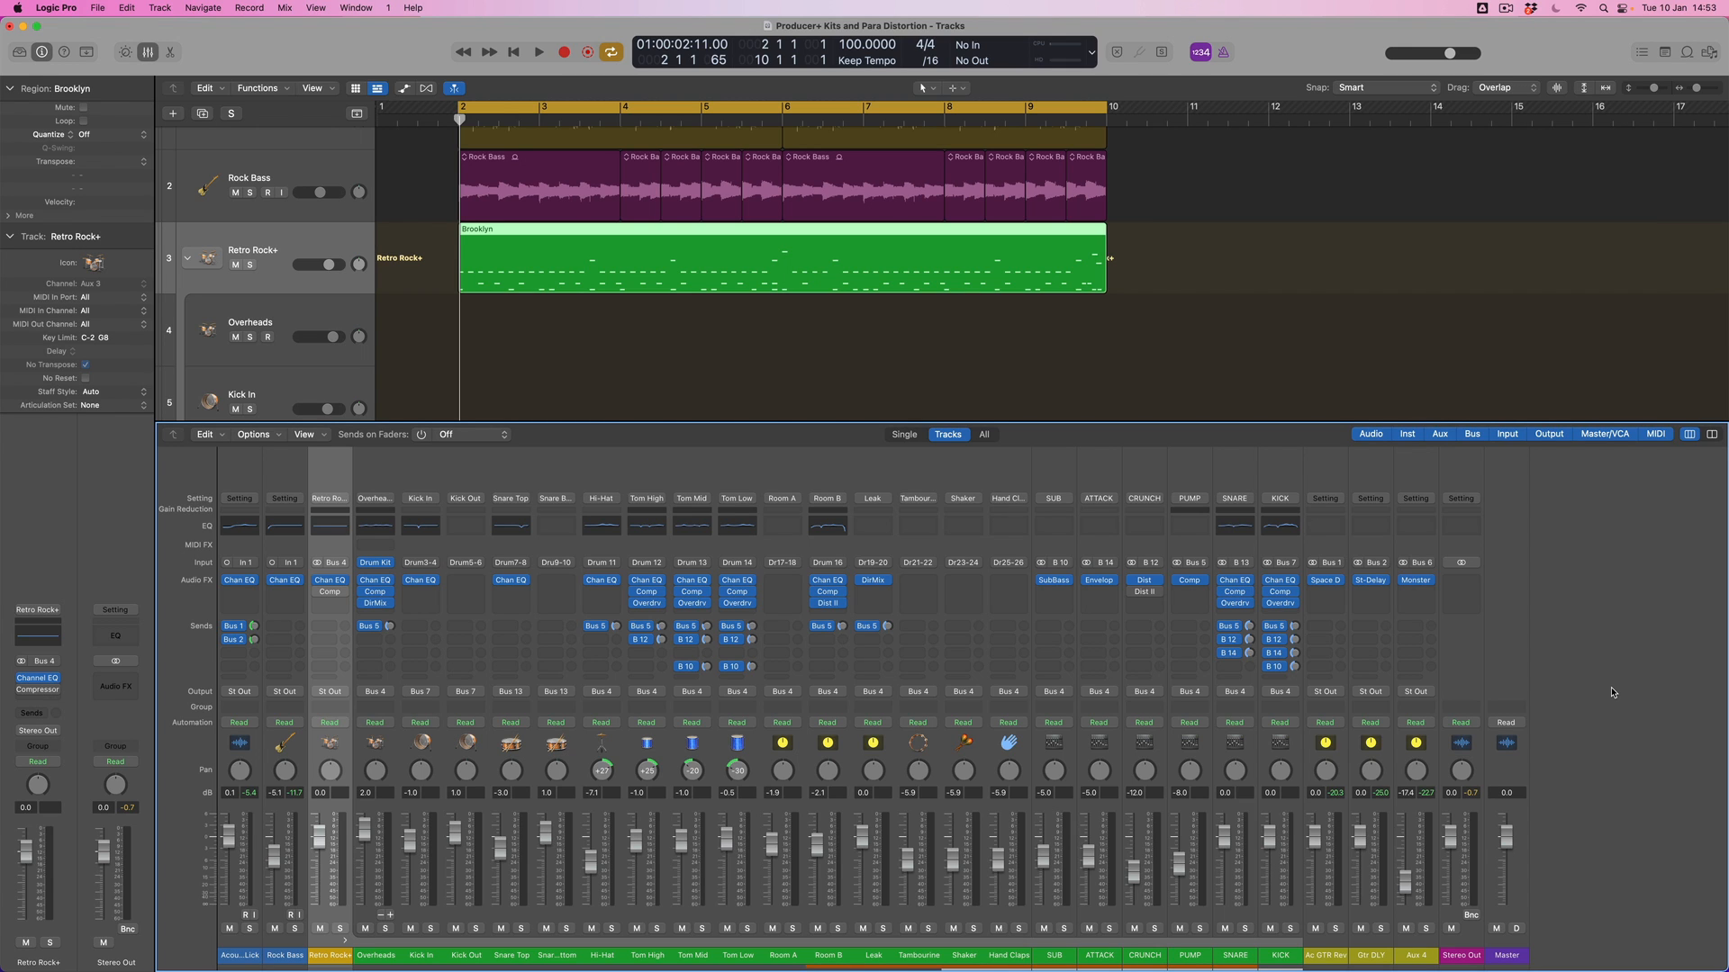
click(145, 54)
scroll(305, 327, down, 1)
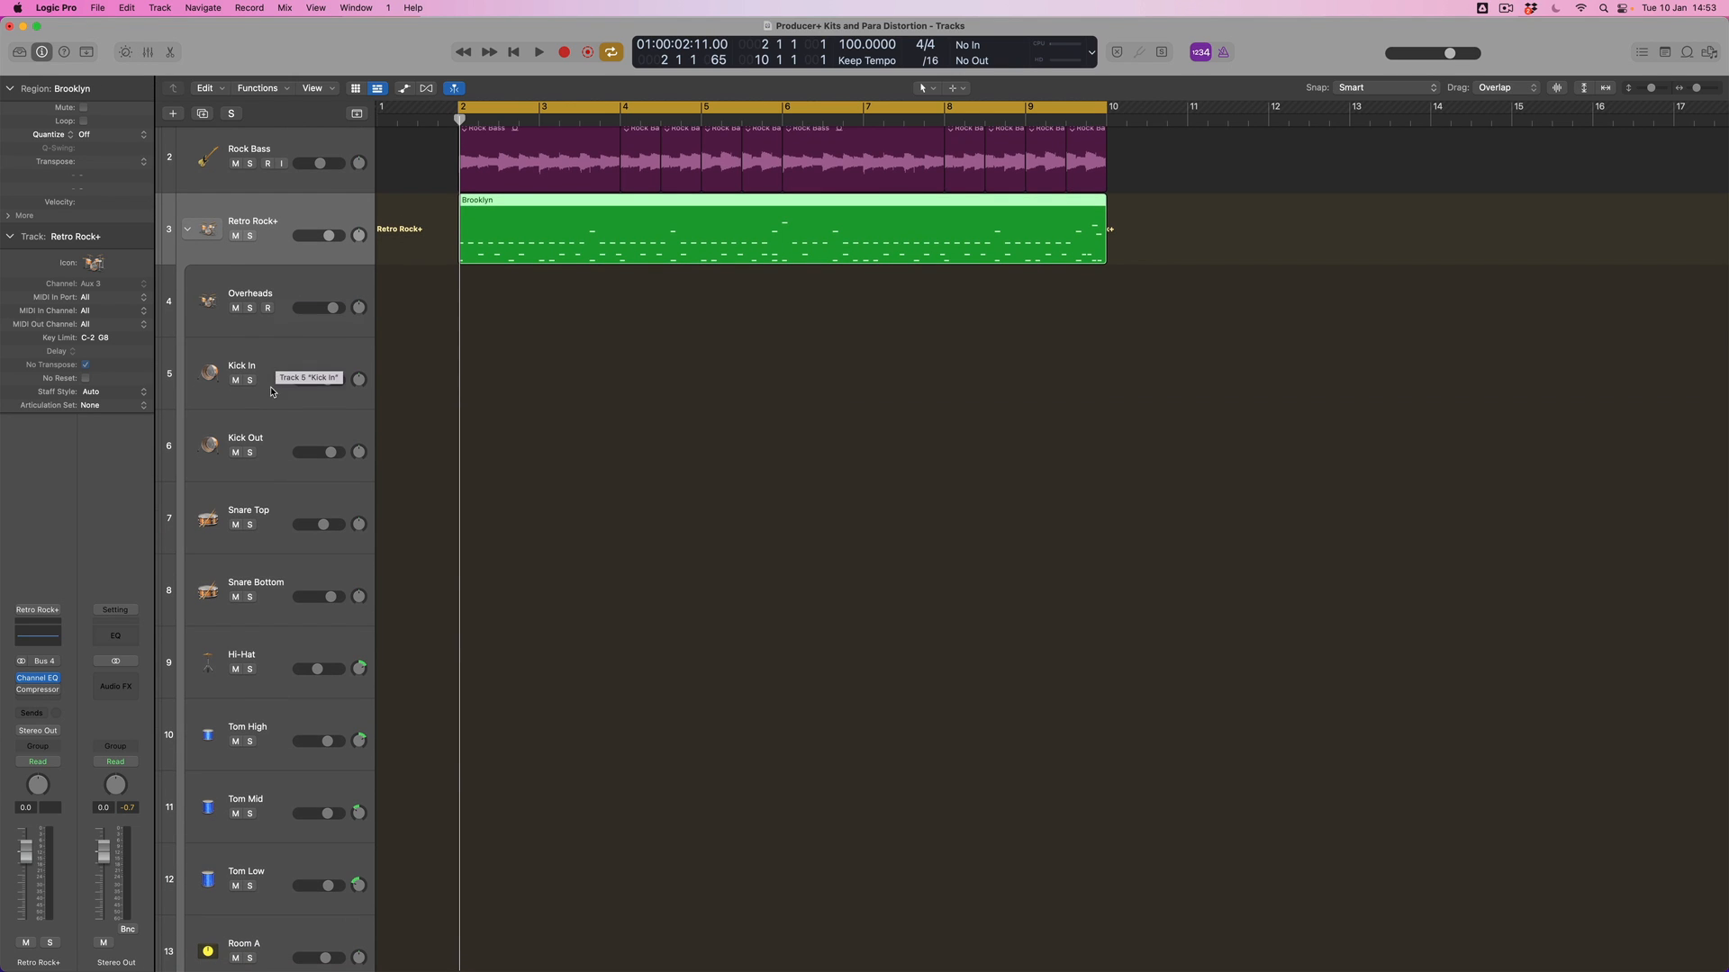
scroll(275, 433, down, 1)
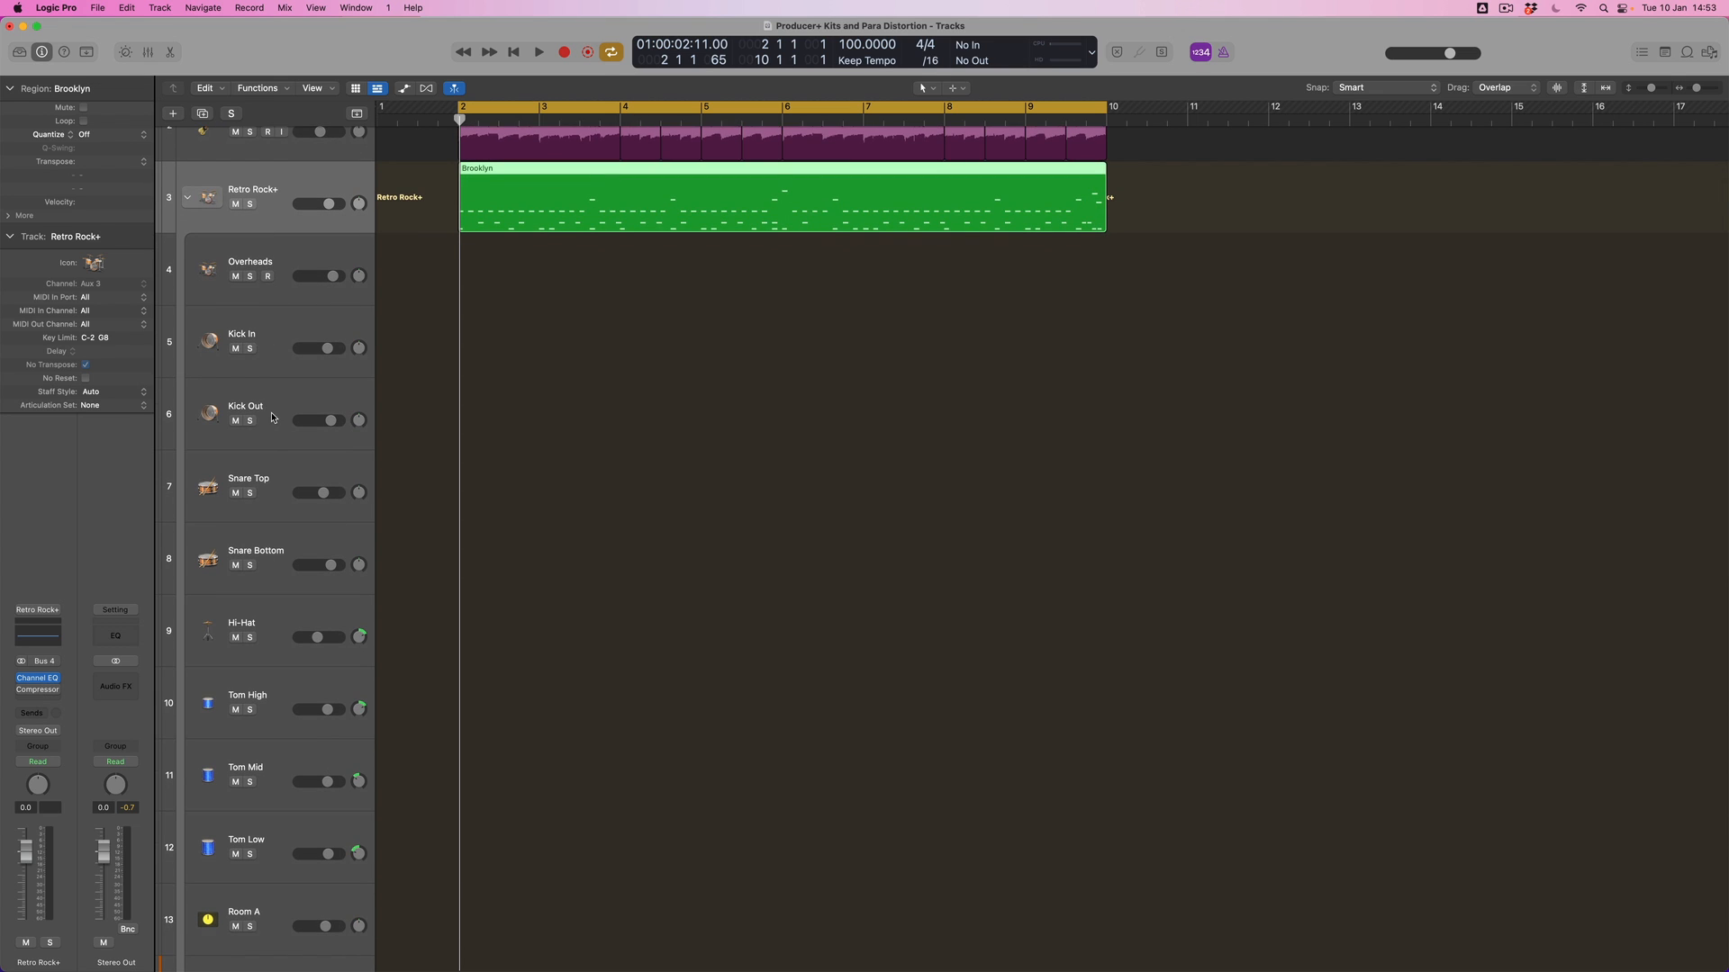
scroll(275, 430, down, 2)
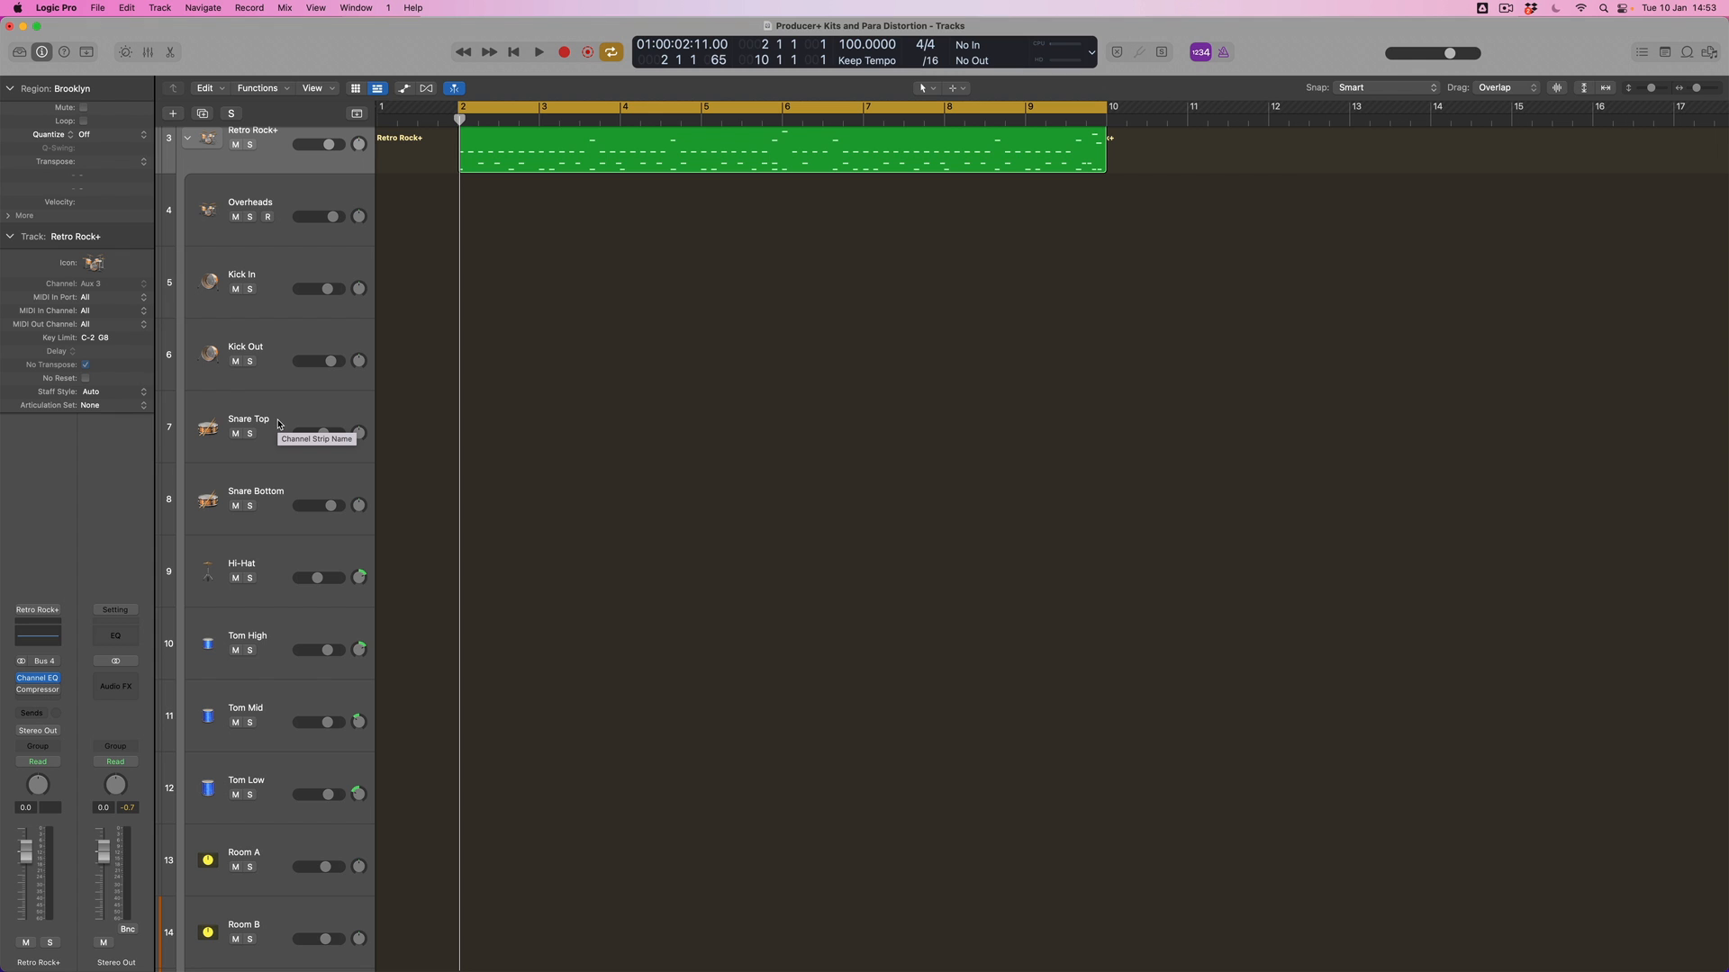
- Look through the remaining Retro Rock+ subtracks, from the snares, toms and room mics down to the KICK subtrack
scroll(266, 425, down, 5)
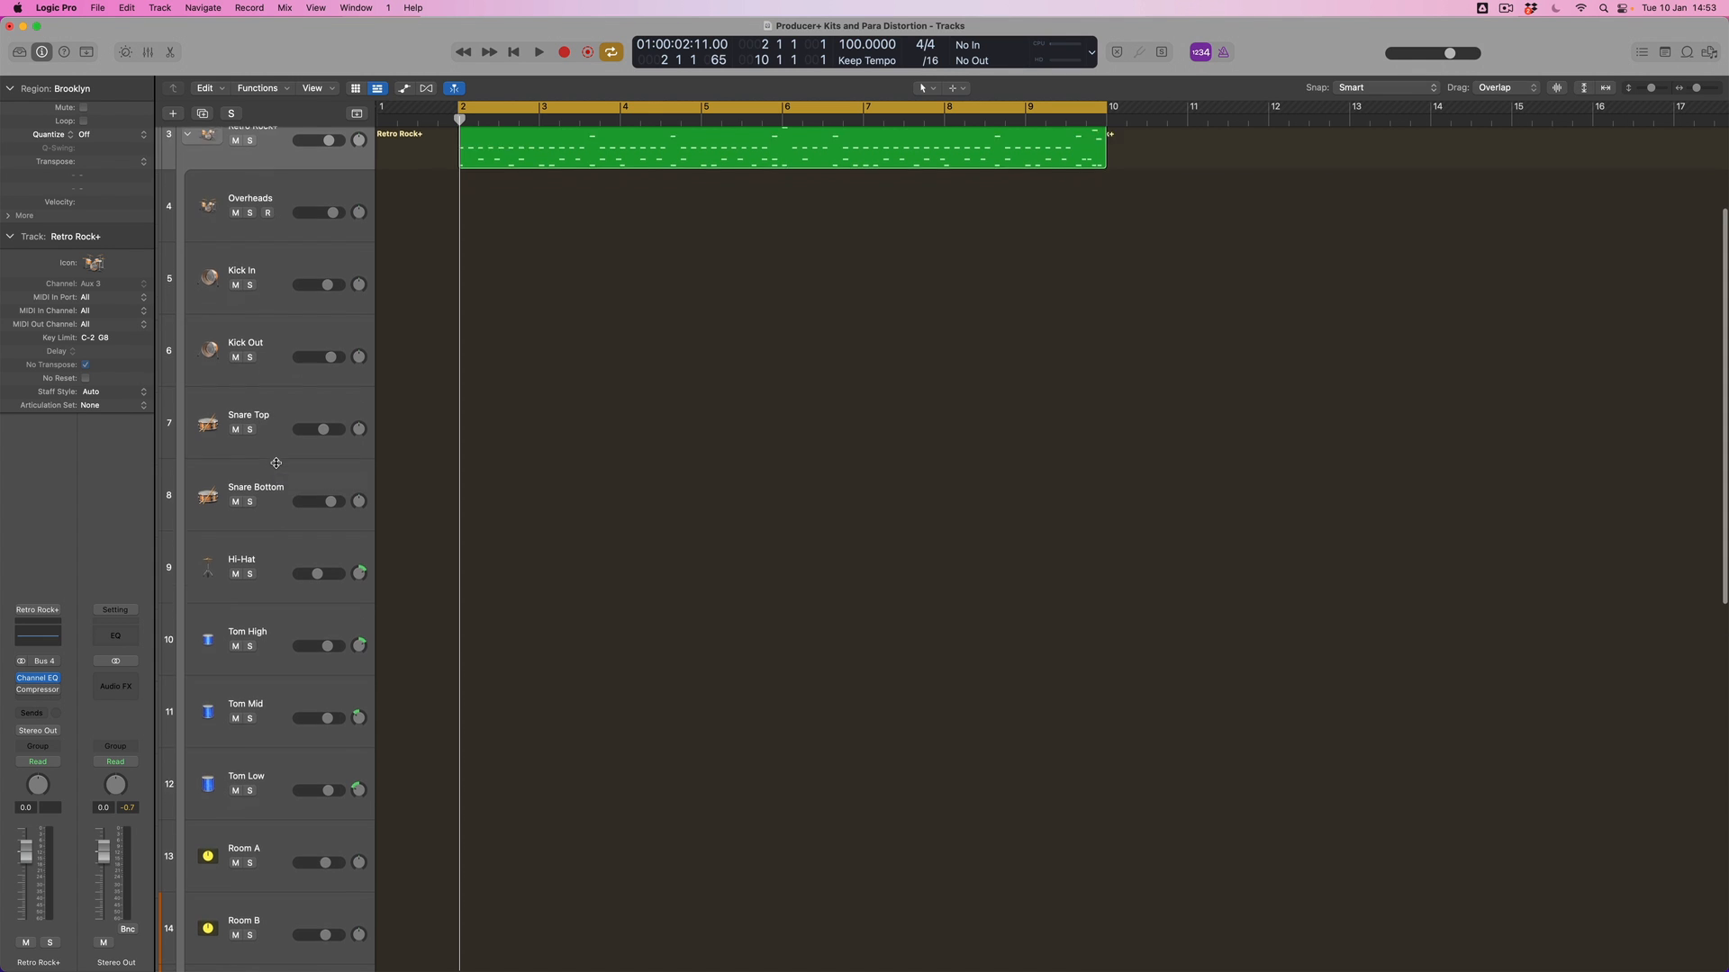
scroll(276, 467, down, 8)
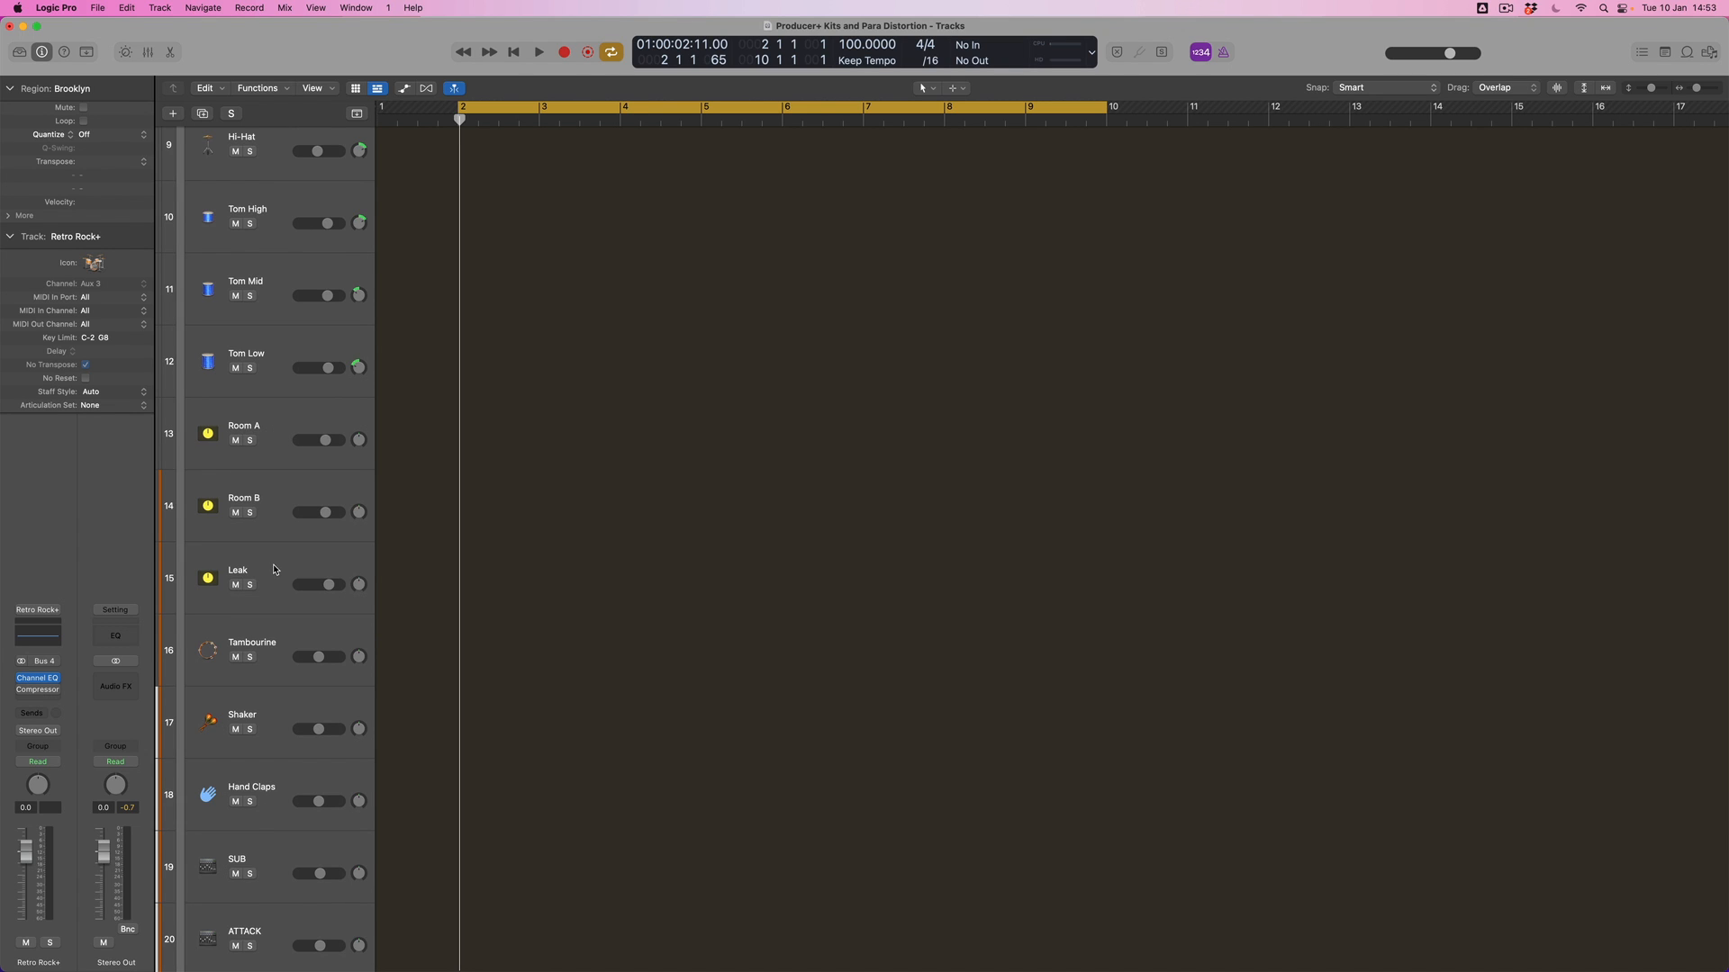
scroll(274, 567, down, 1)
scroll(276, 567, left, 1)
scroll(271, 536, down, 5)
scroll(271, 536, down, 1)
scroll(287, 590, down, 2)
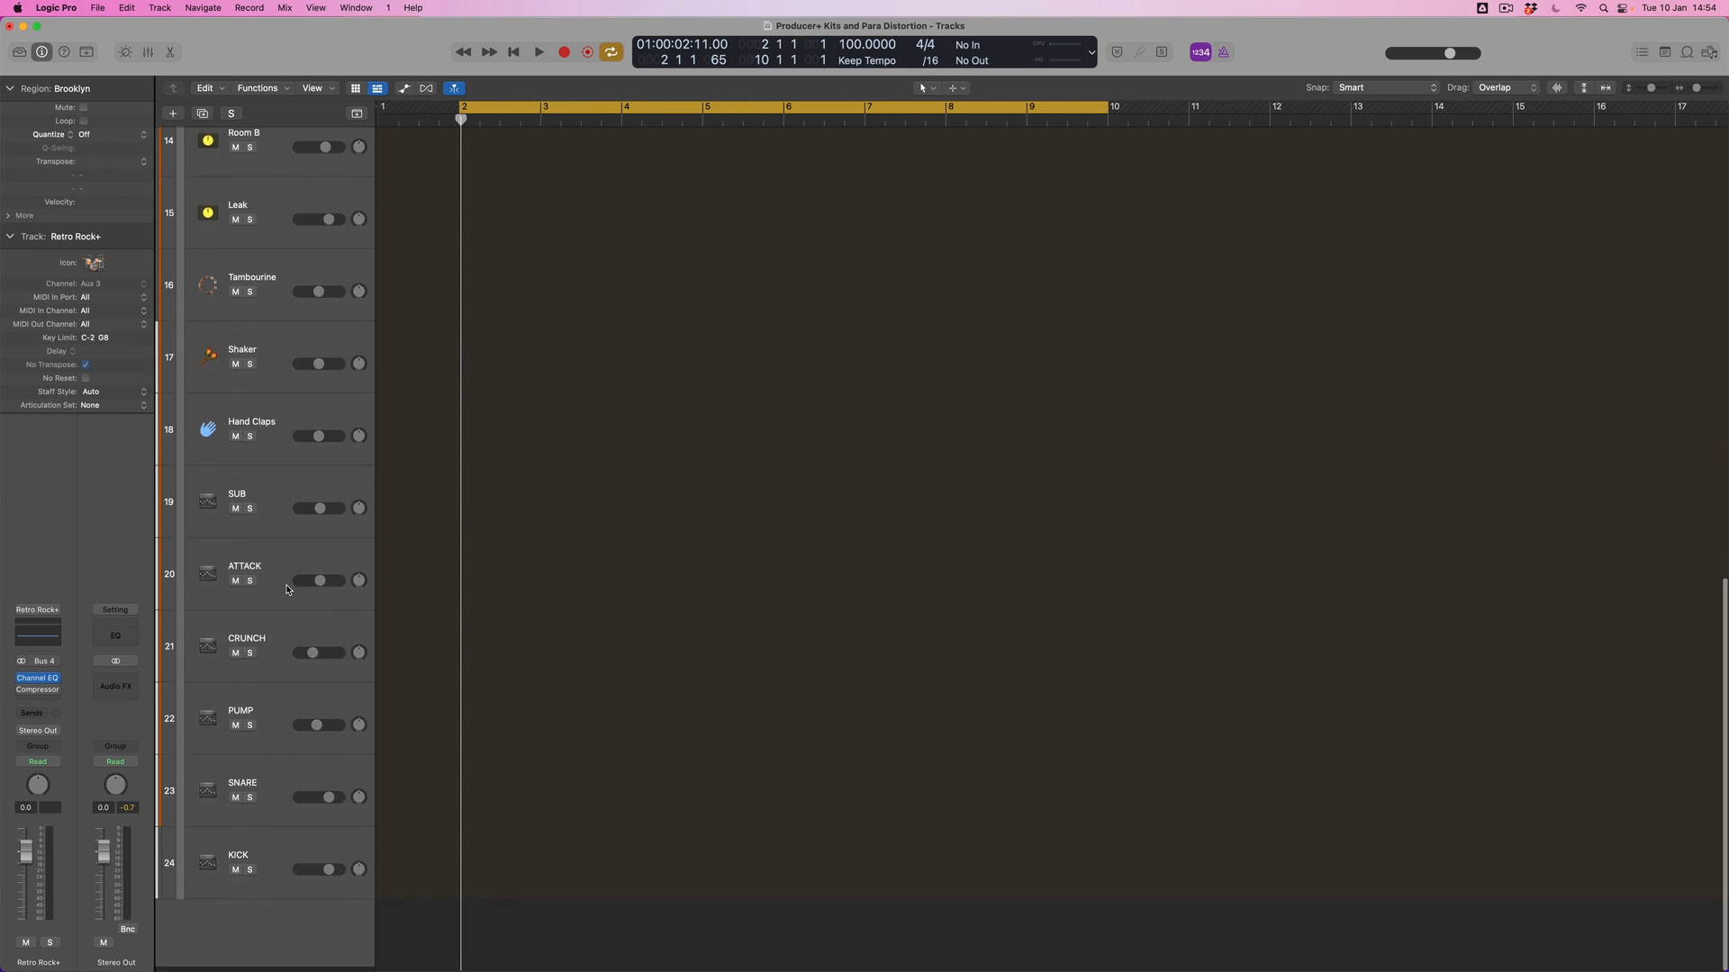
- Solo the CRUNCH subtrack, listen to its distorted drum signal, and turn the solo off while playback continues
click(275, 648)
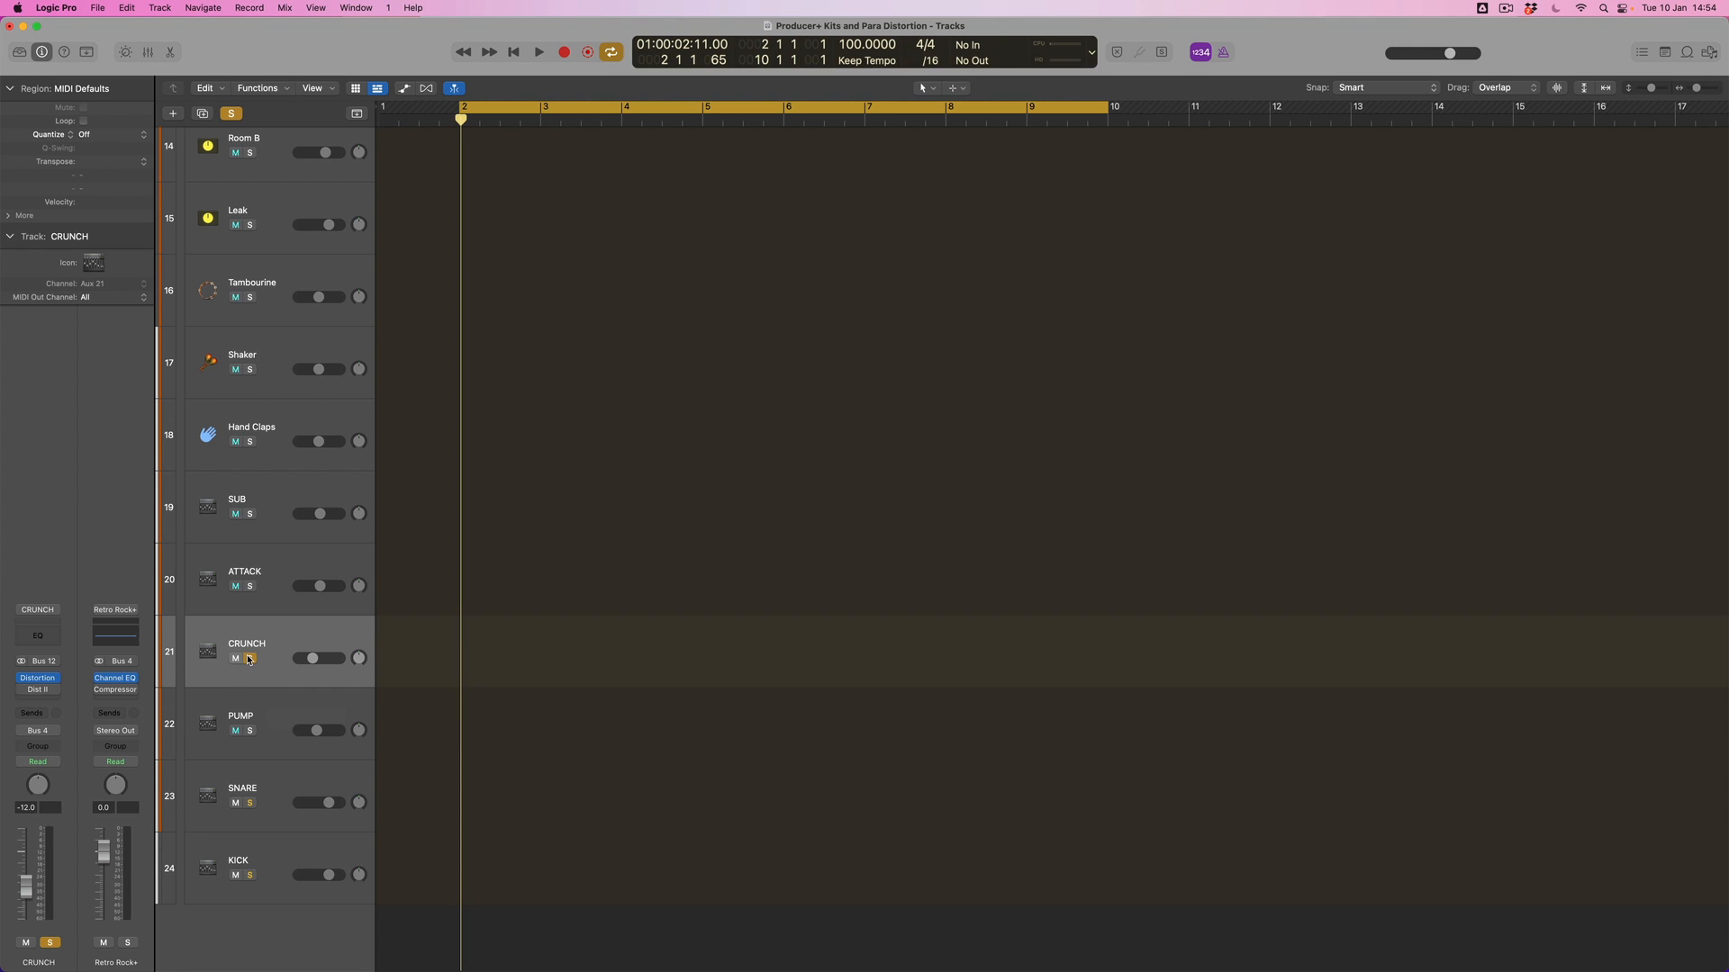
key(space)
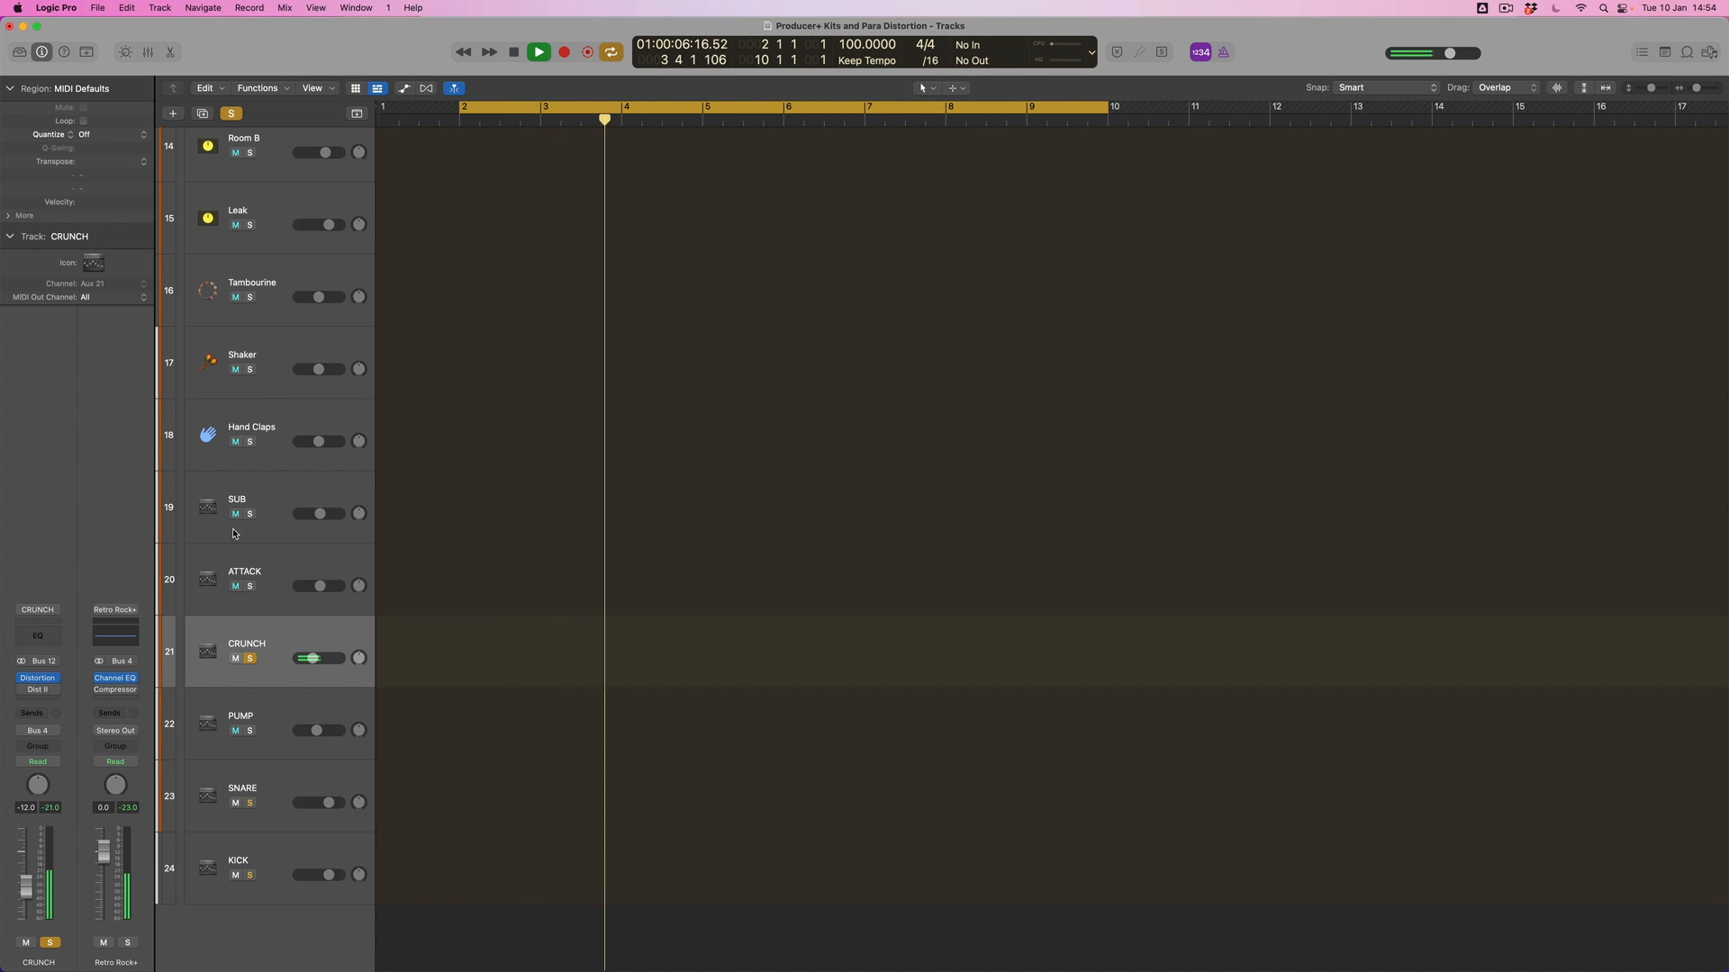
key(space)
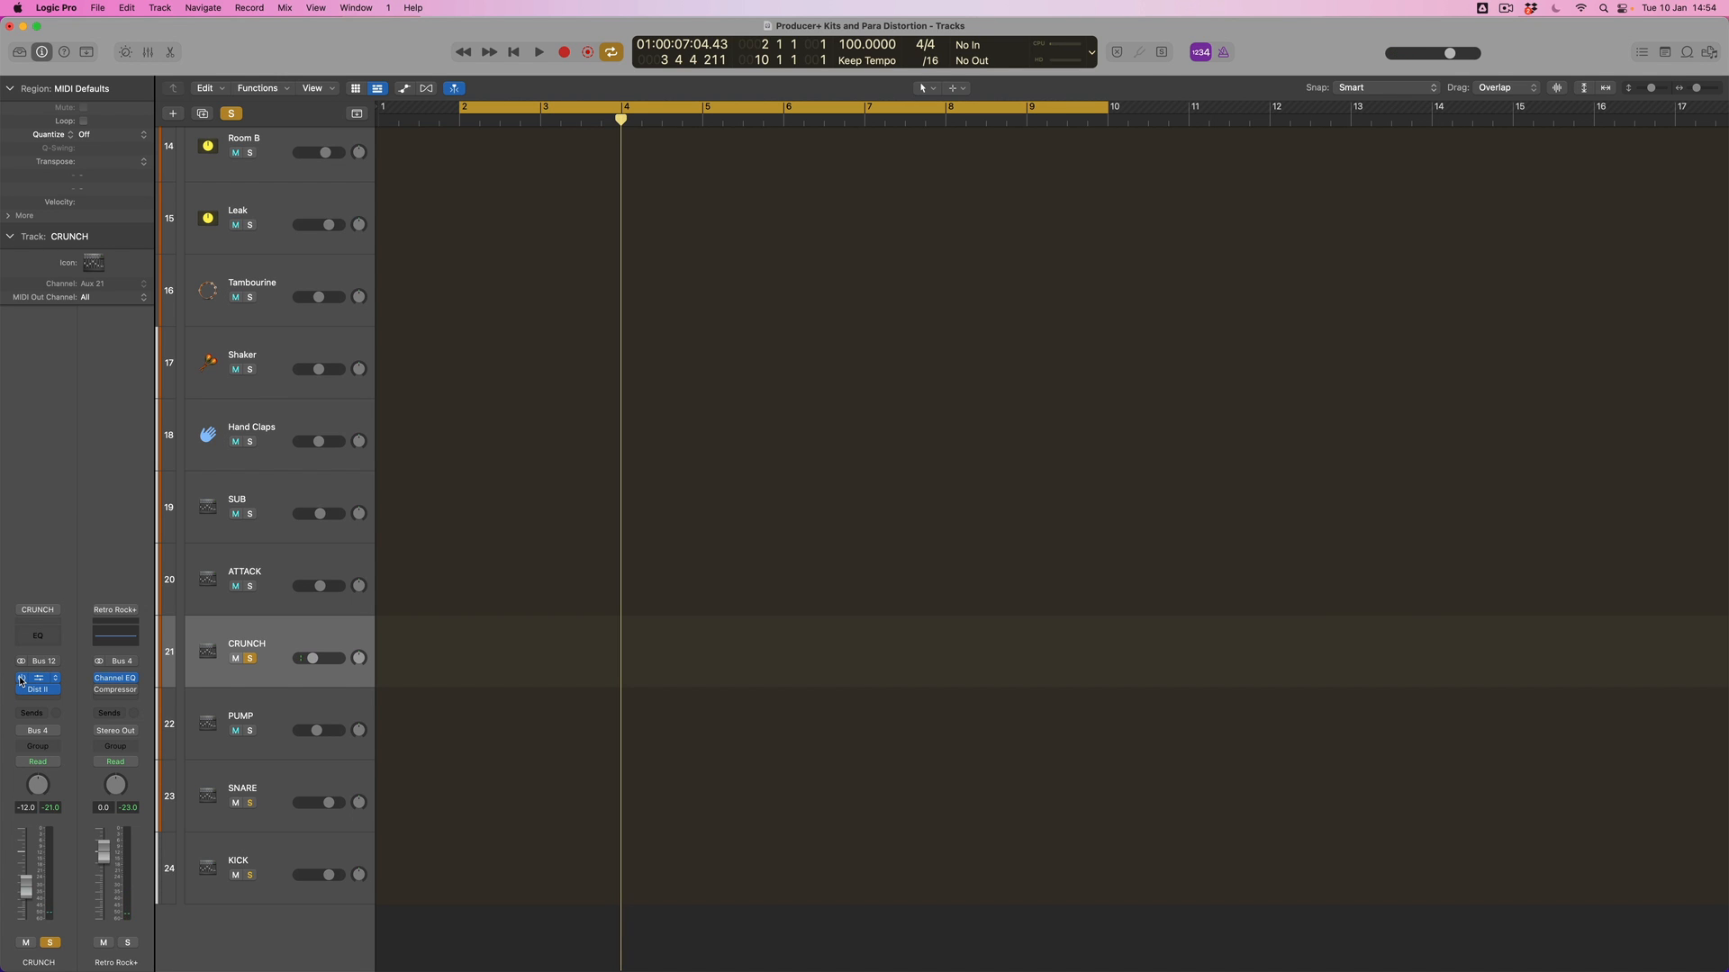
key(space)
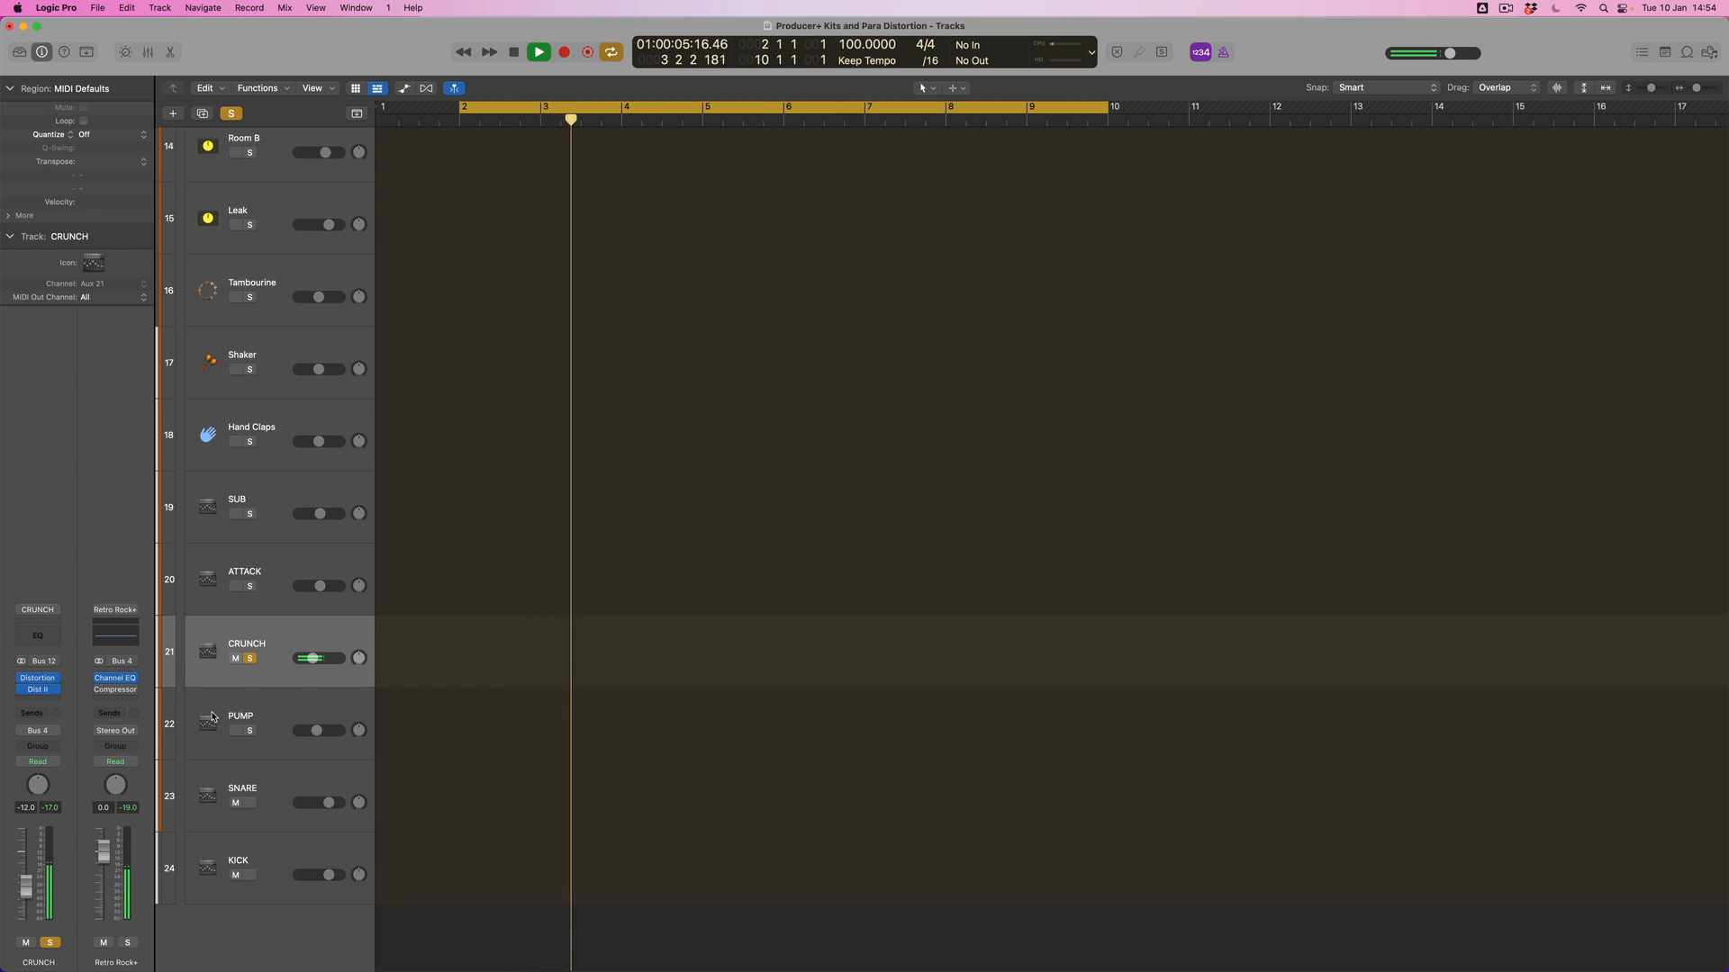
click(249, 660)
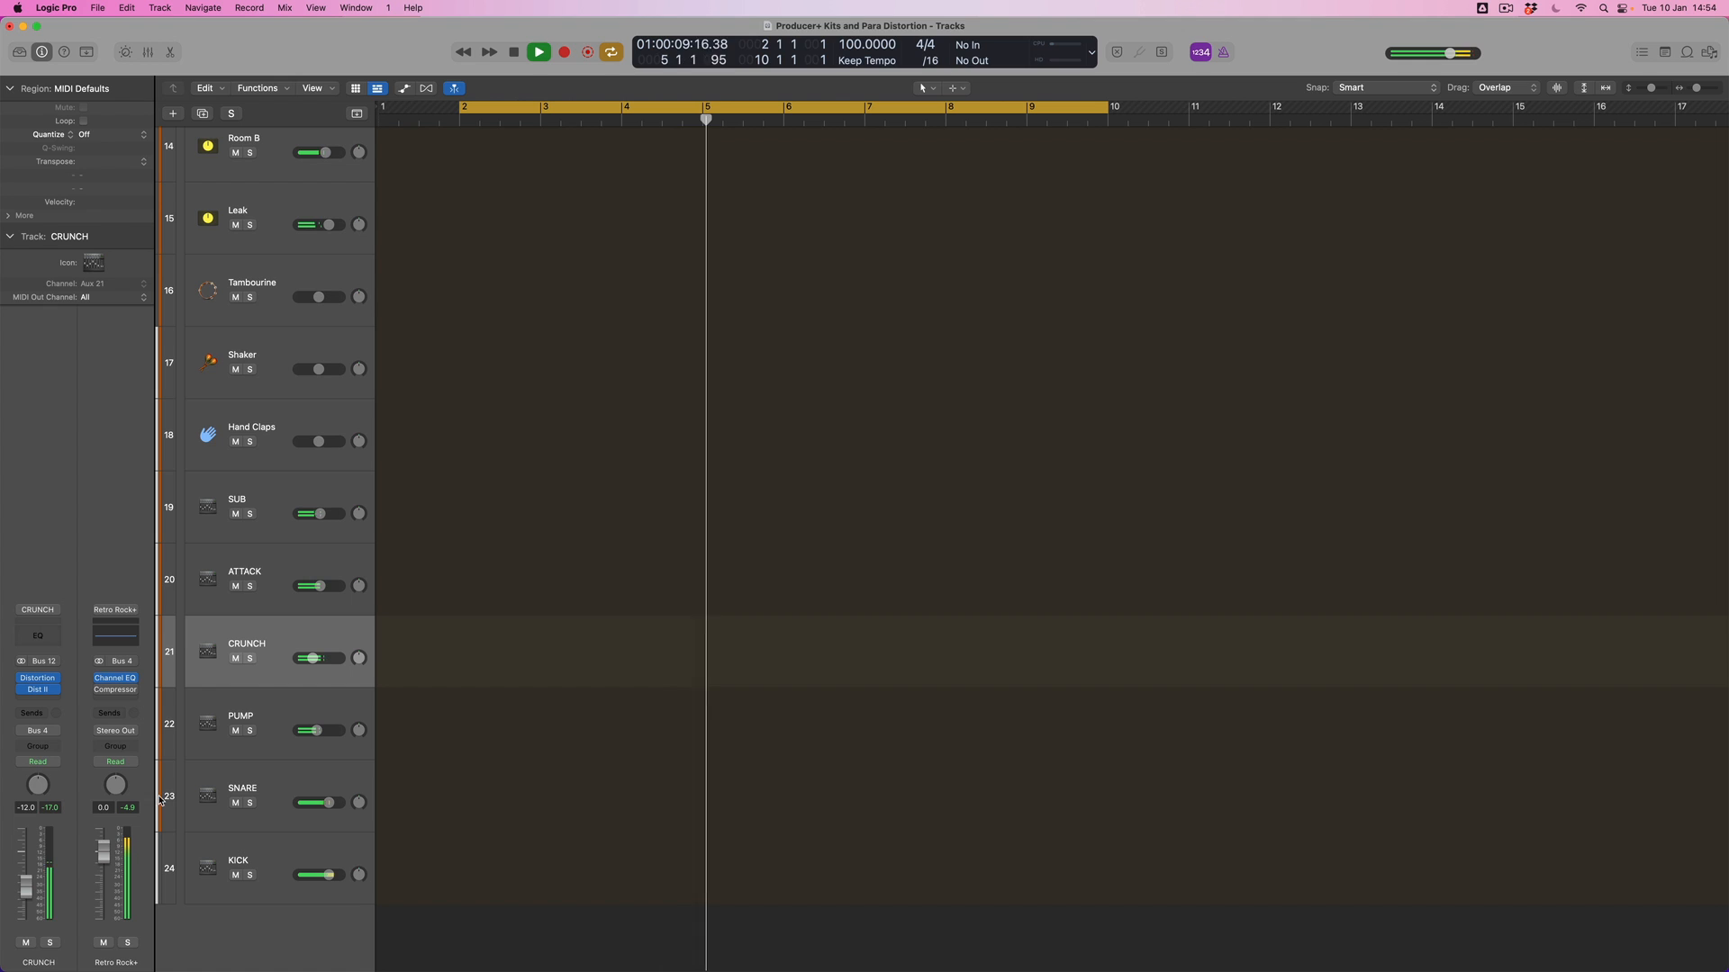
- Compare the drum mix with and without the CRUNCH subtrack, raising its volume to -5.3 dB
click(27, 943)
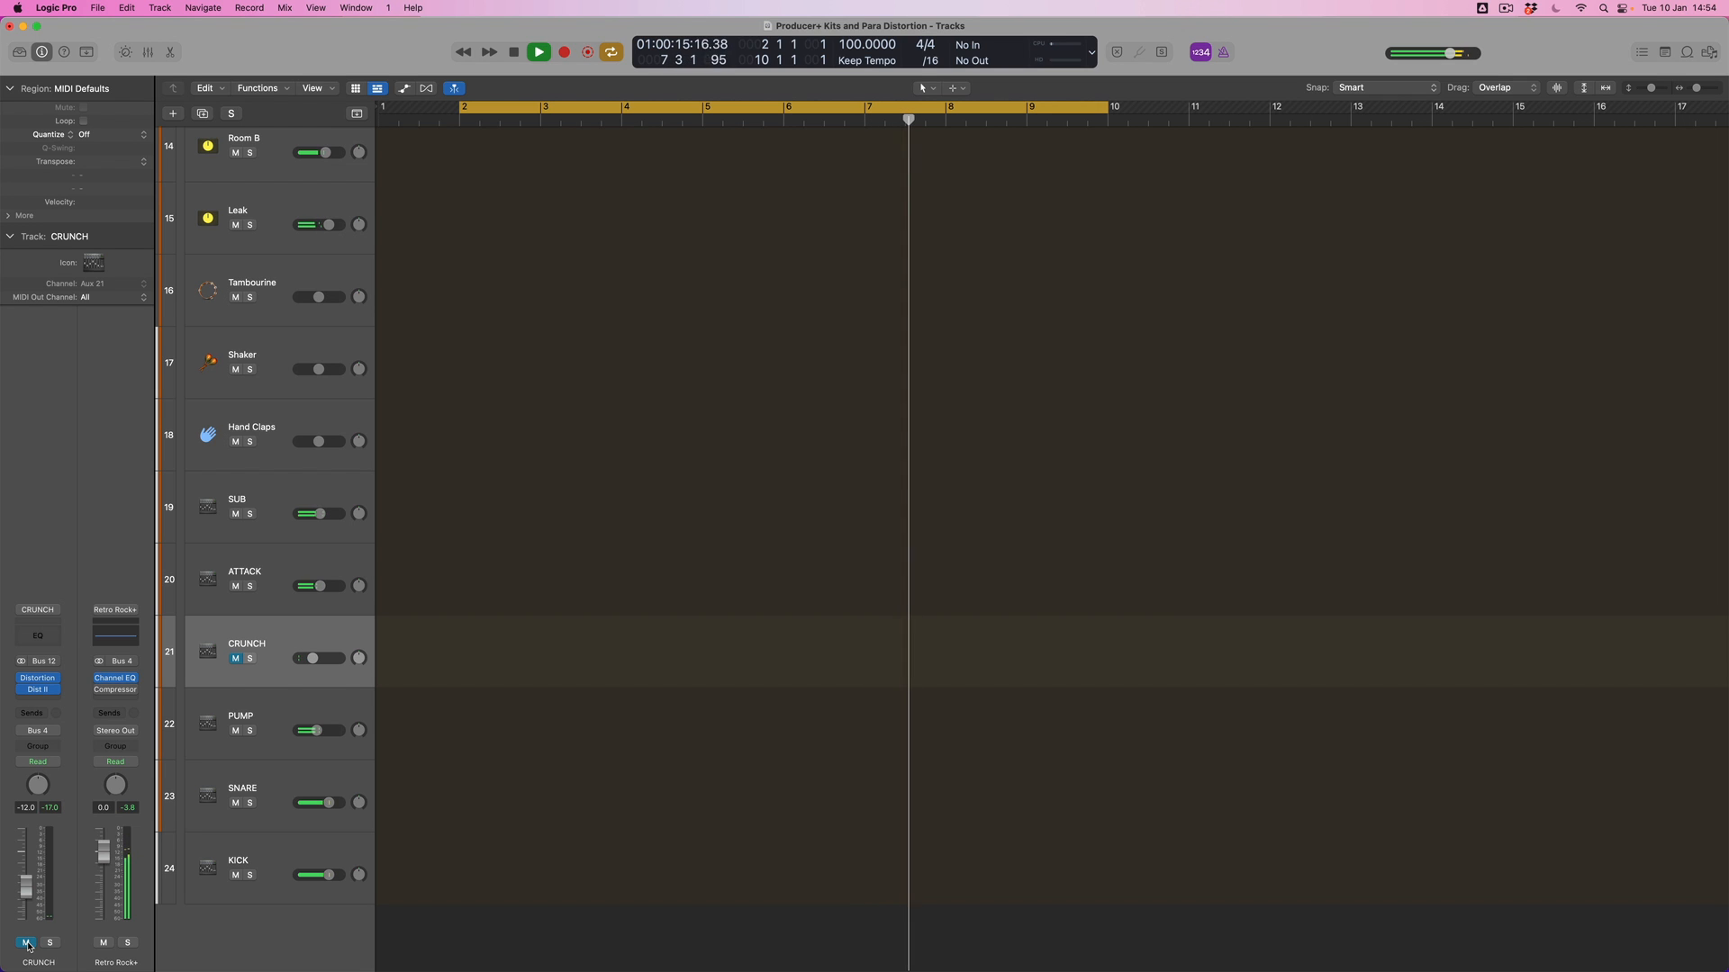
click(27, 943)
drag(31, 897, 31, 880)
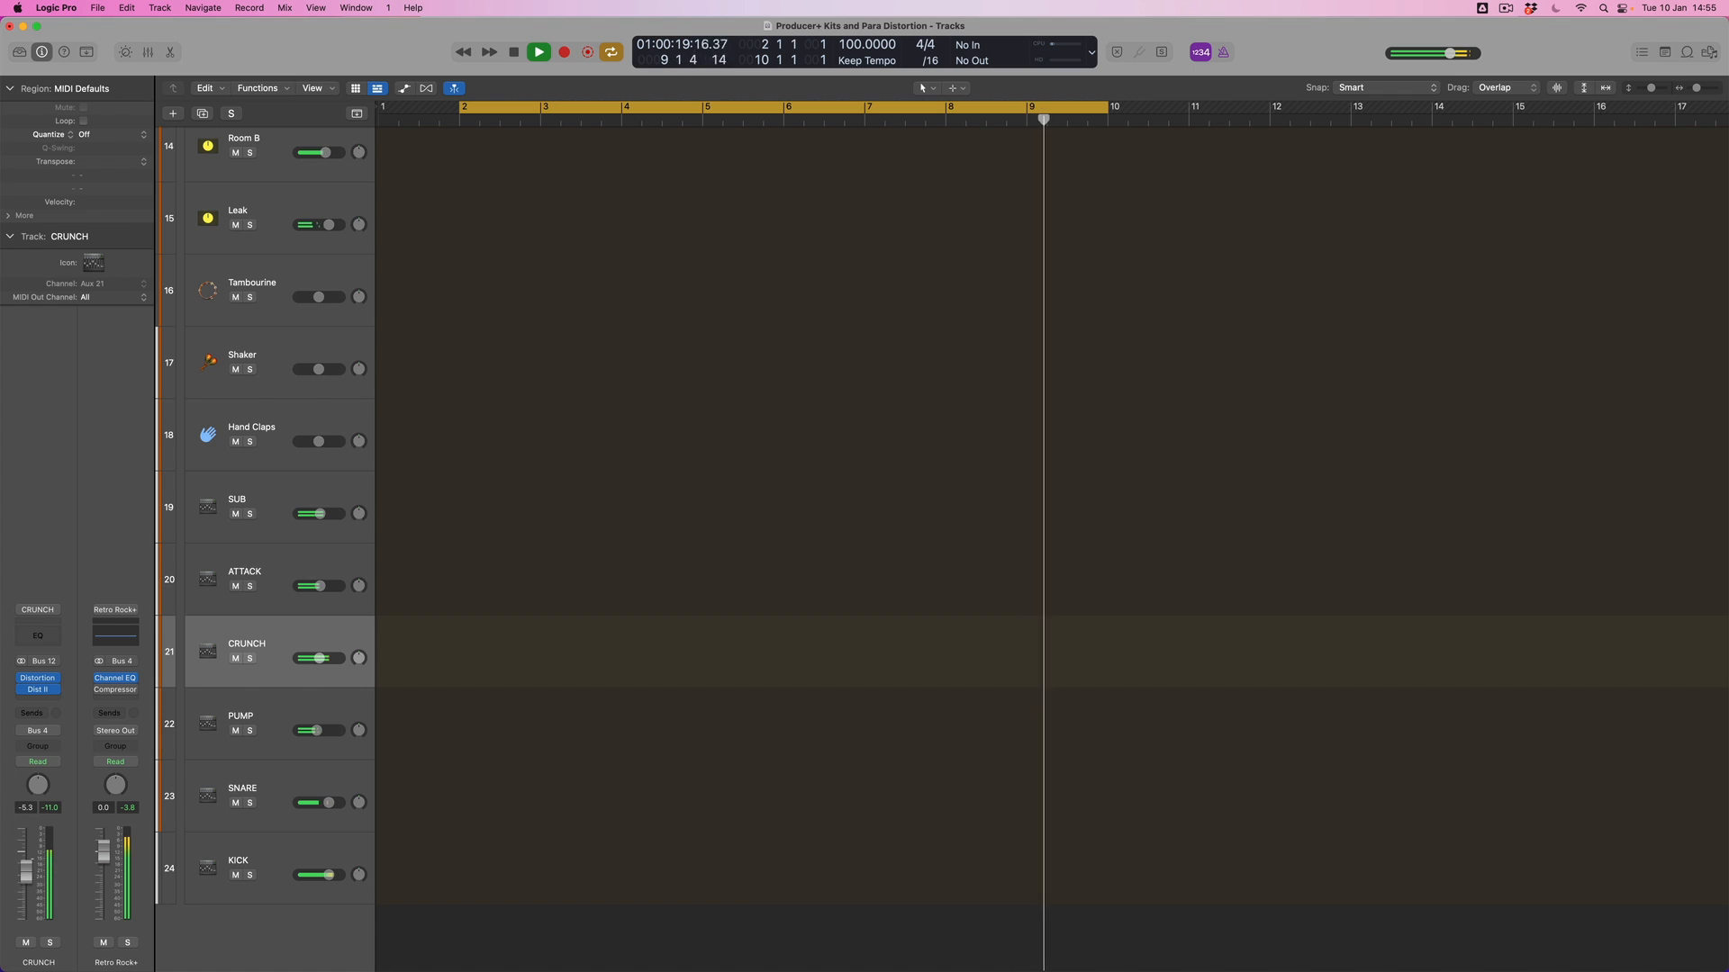
click(25, 943)
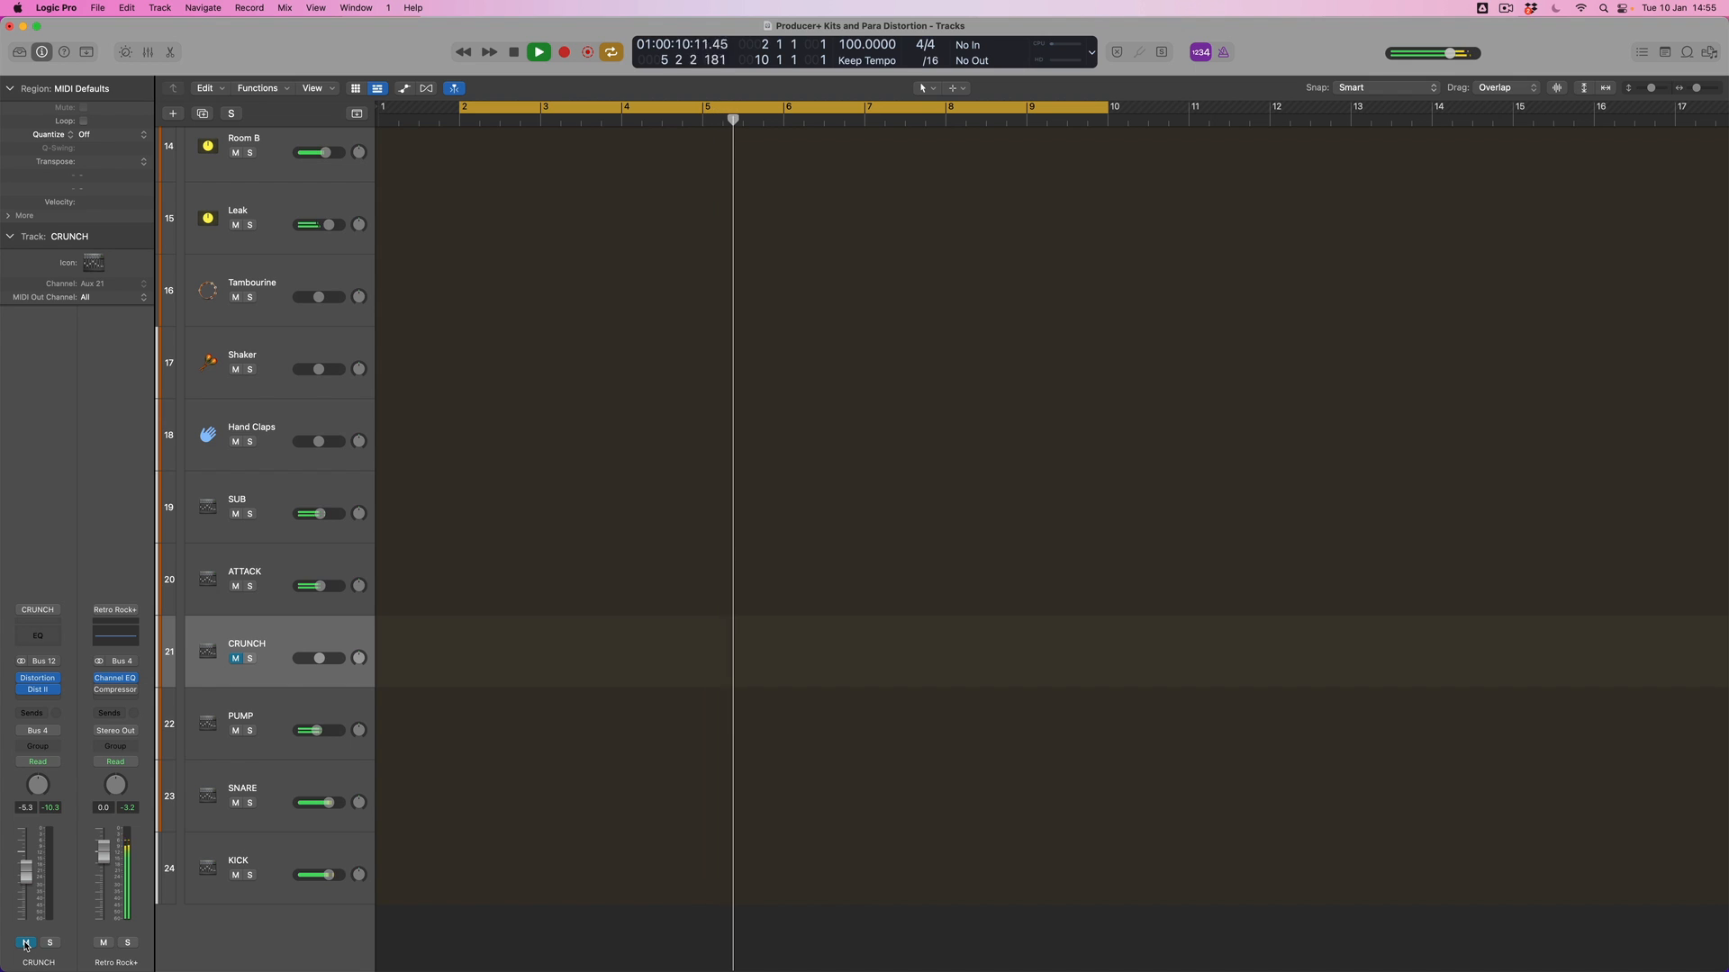
click(25, 943)
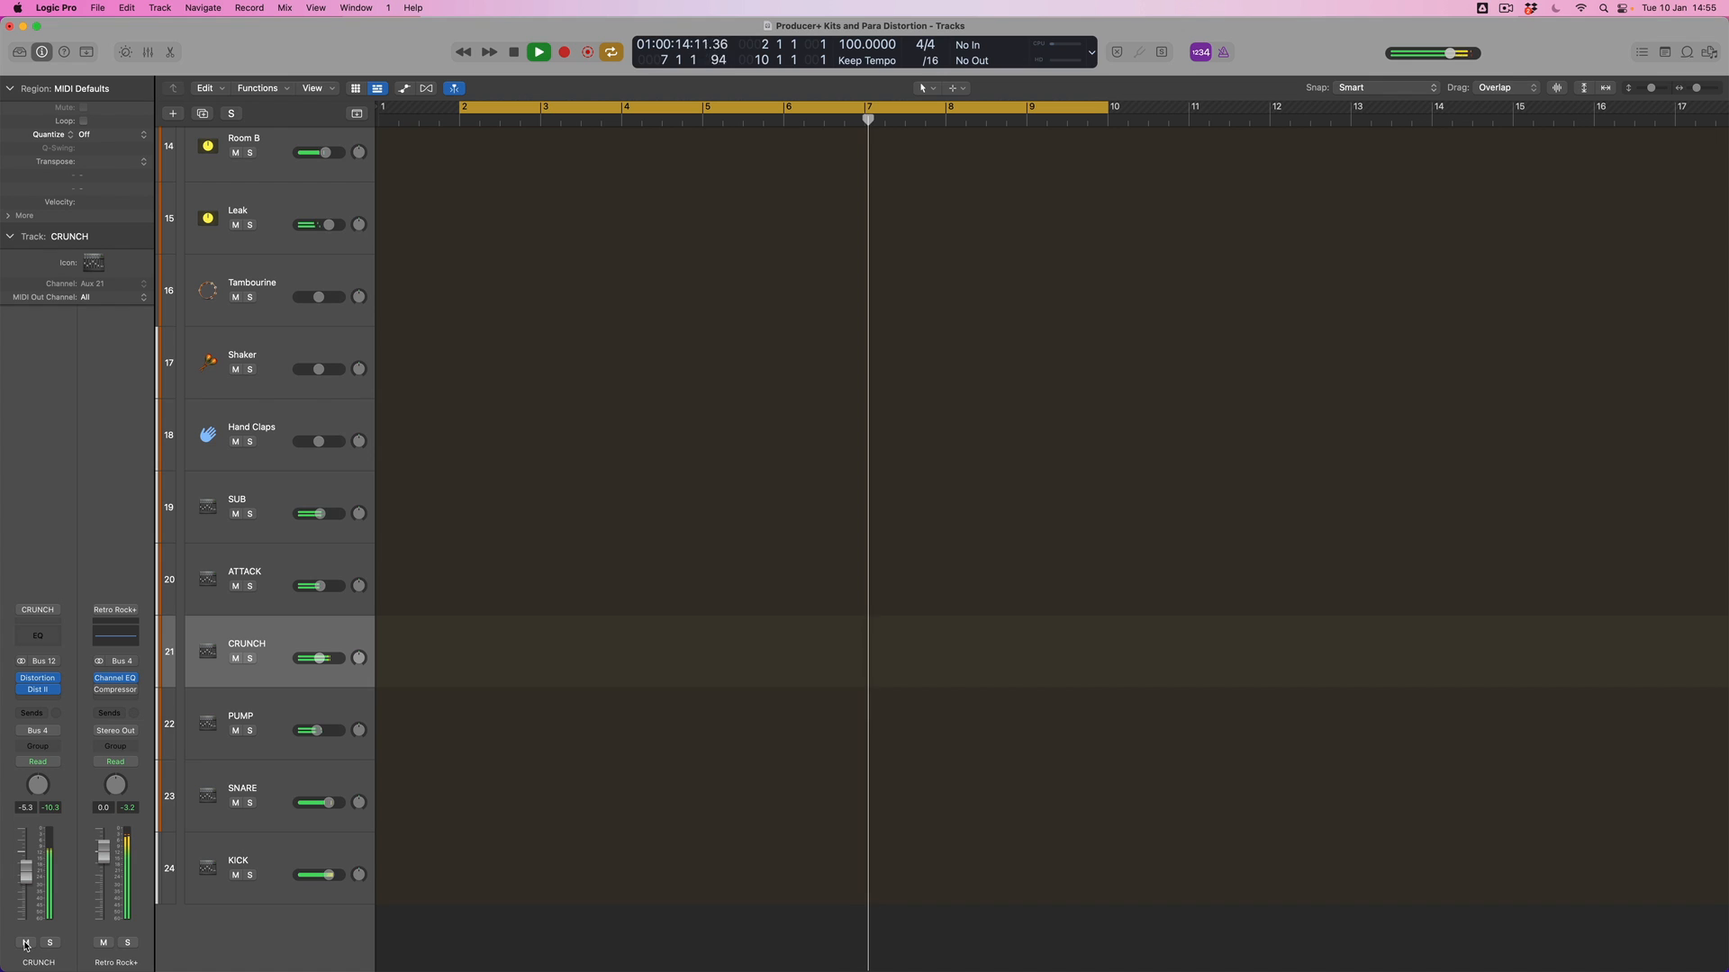
- Turn off Cycle mode while the full drum kit keeps playing
key(c)
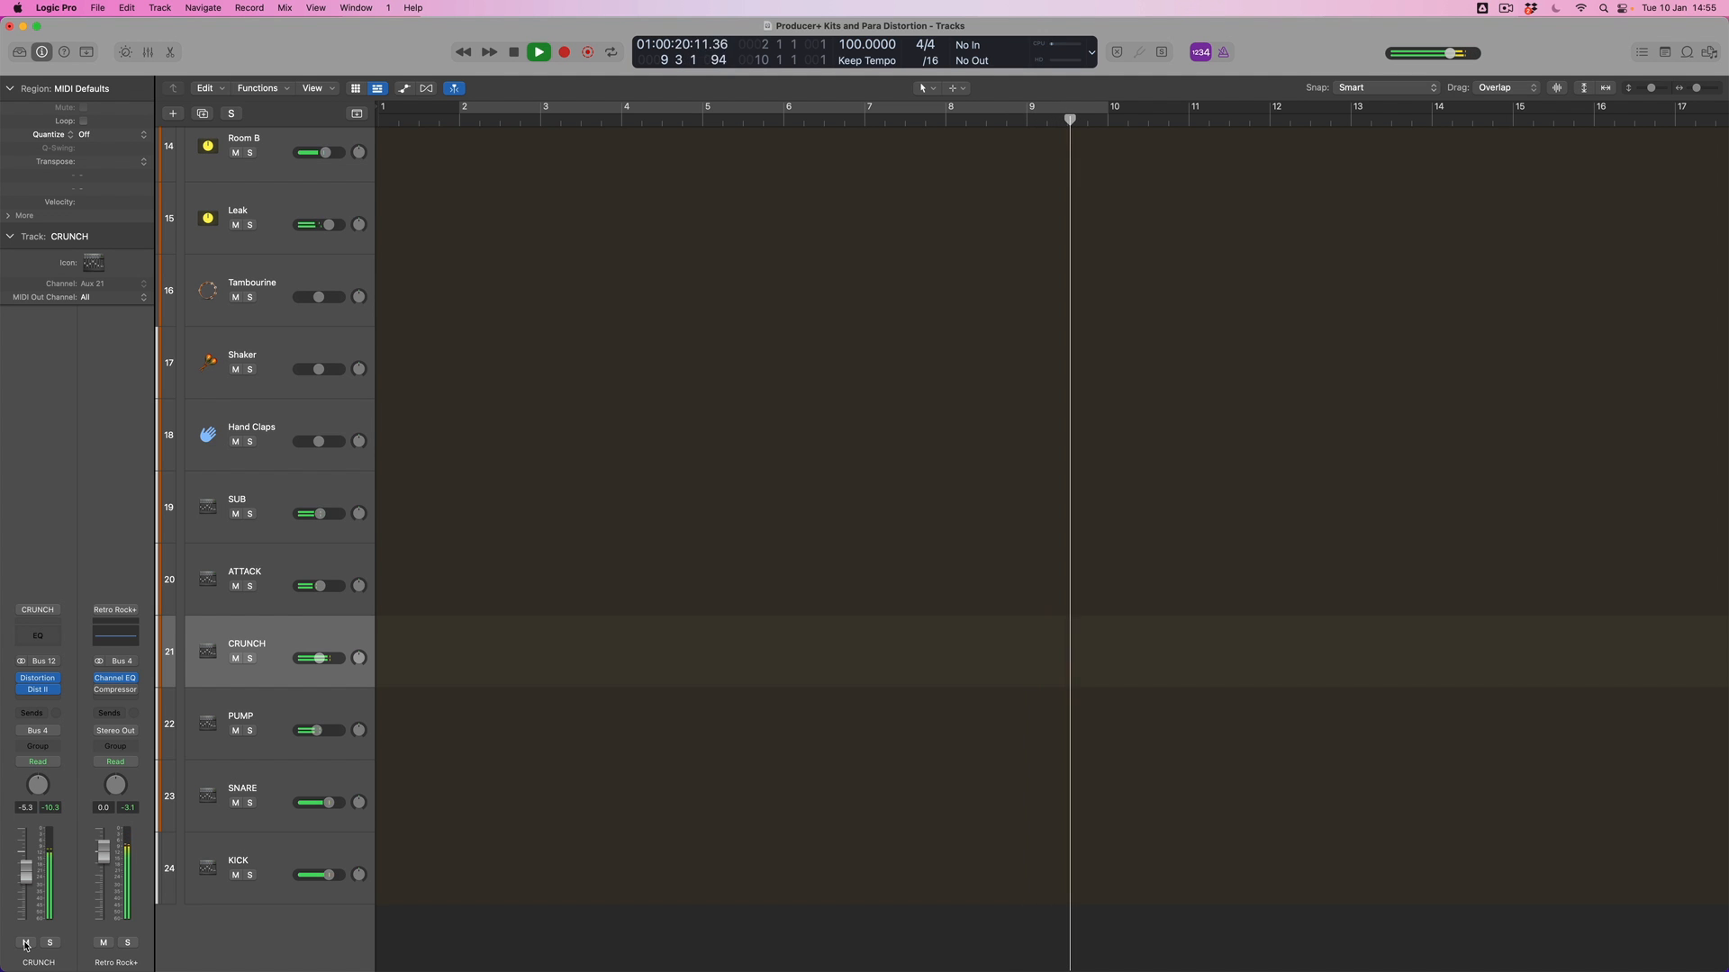
key(super+Up)
key(super+Up)
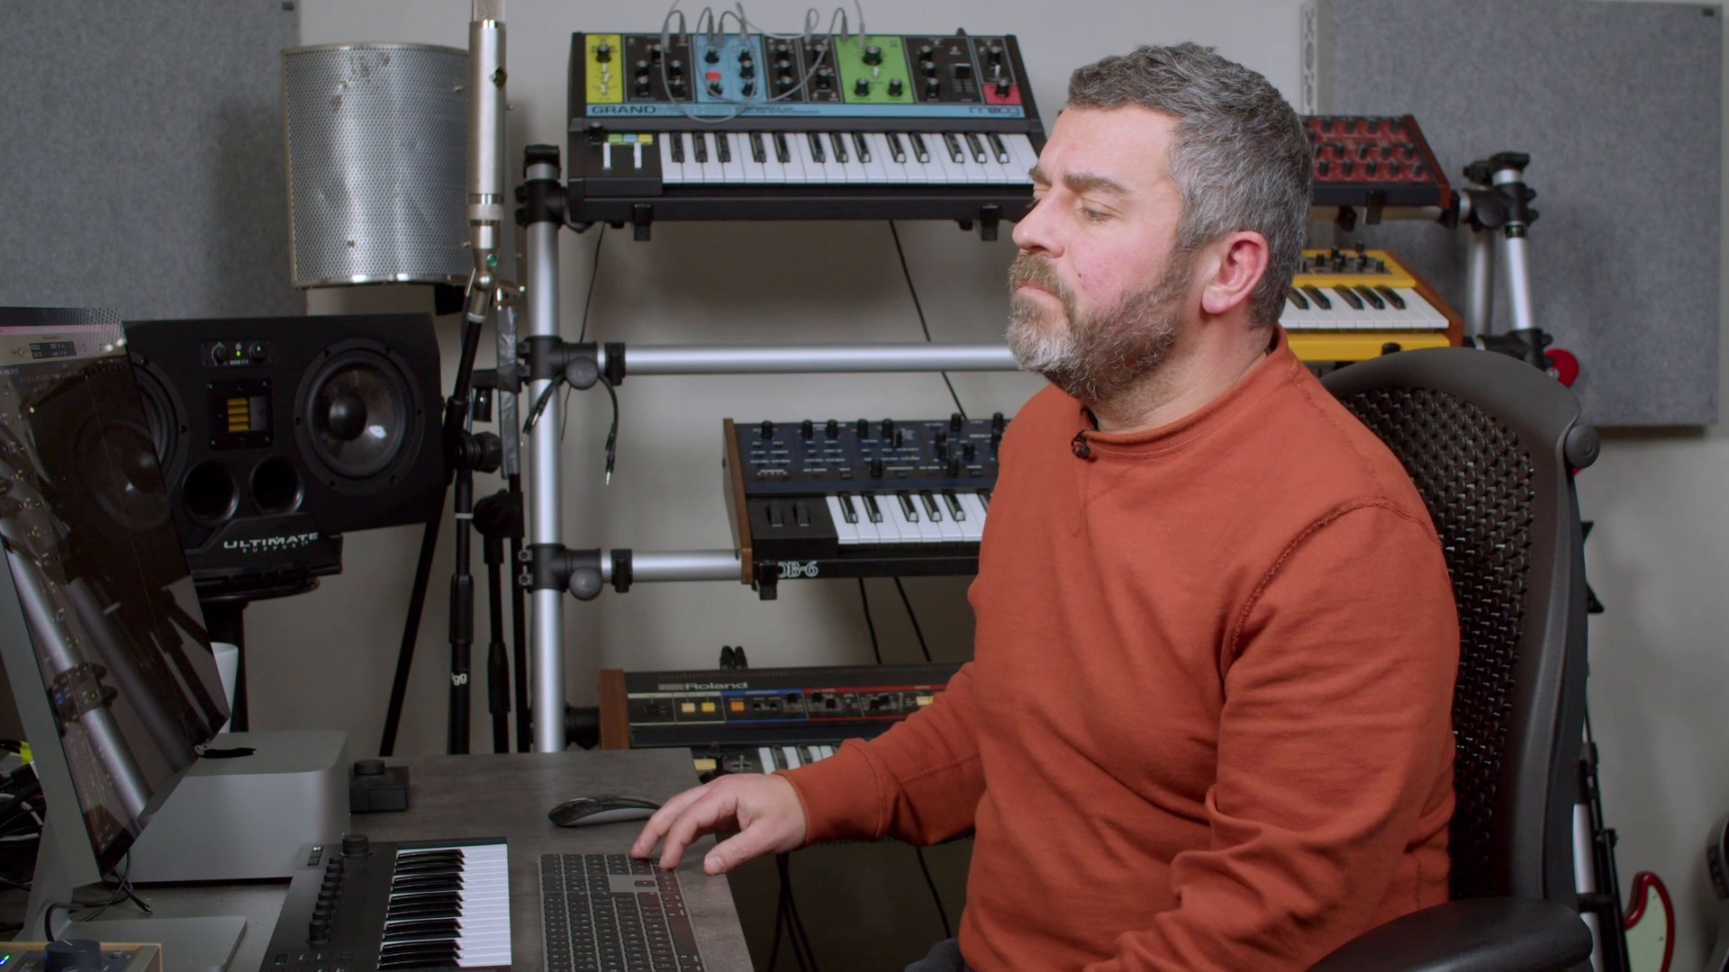